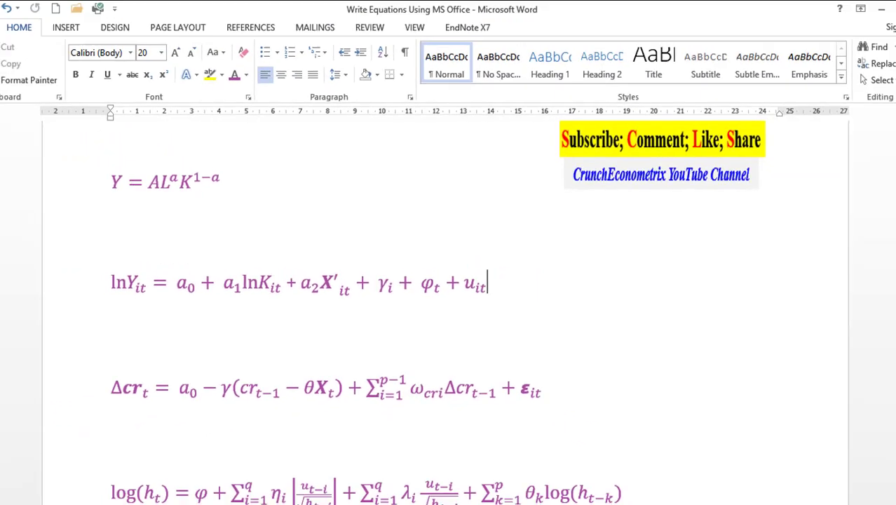
scroll(448, 316, down, 1)
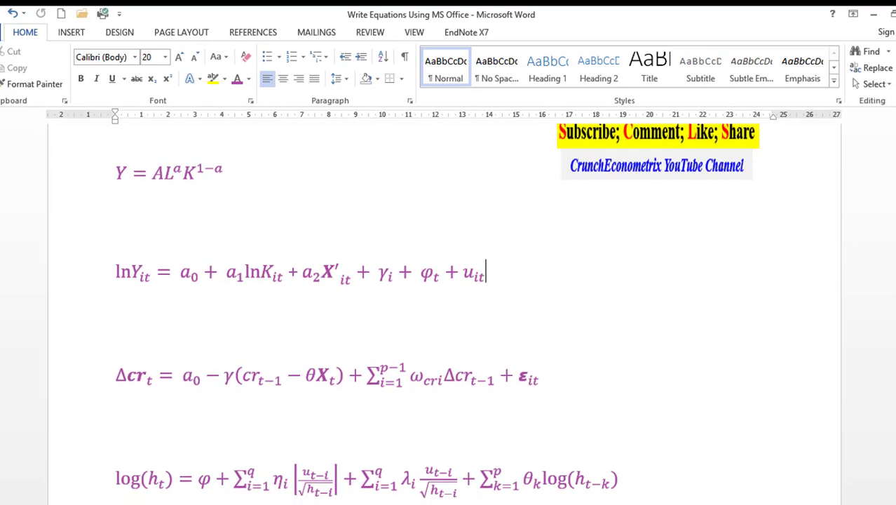
scroll(449, 315, down, 1)
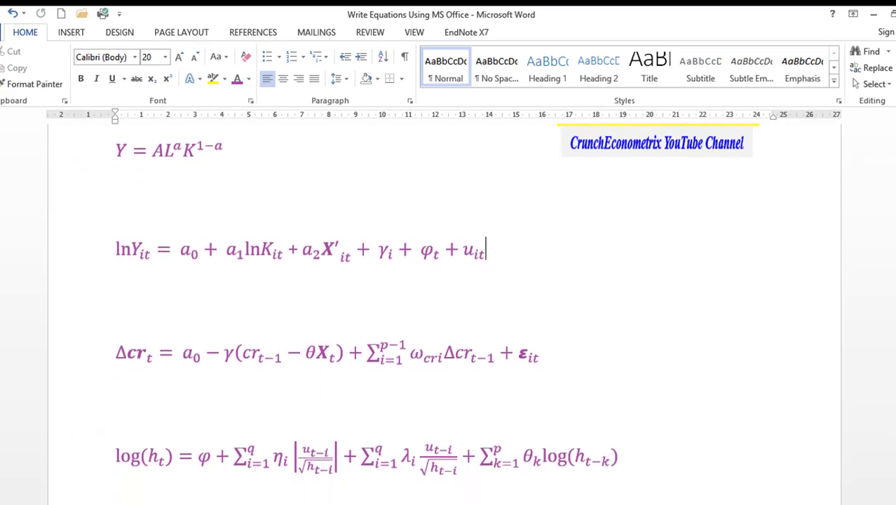
scroll(449, 315, down, 1)
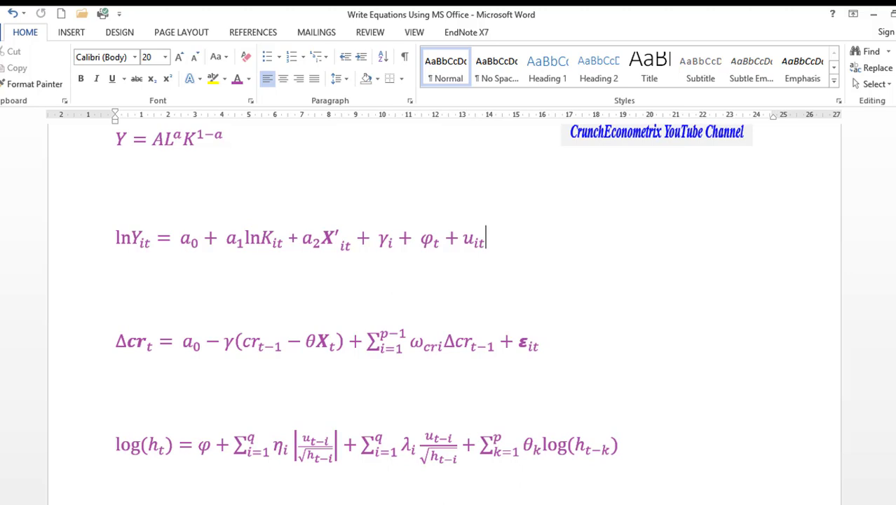
scroll(432, 299, up, 1)
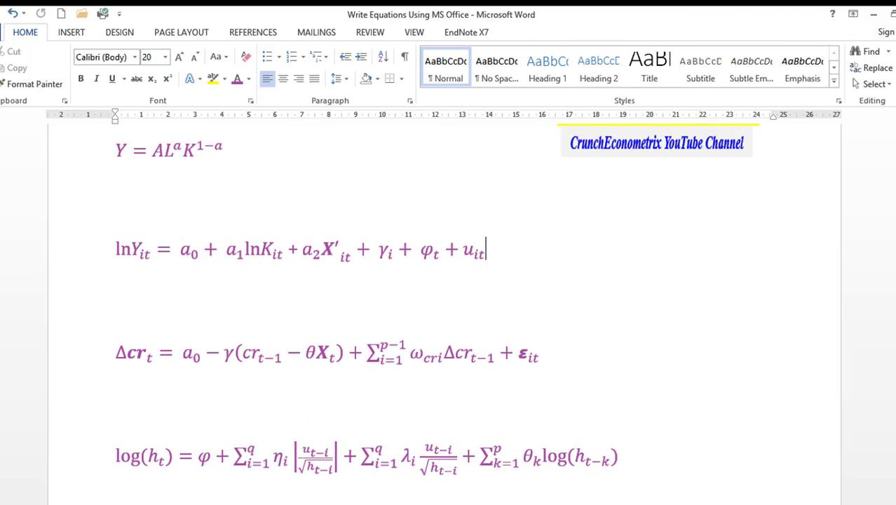
scroll(125, 188, up, 2)
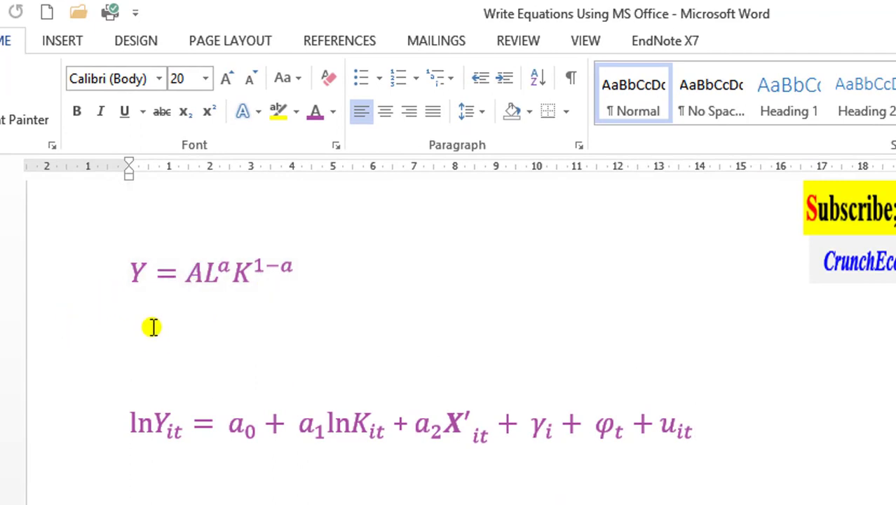
- Insert a new equation on the line below the first sample equation and enter "Y = A" in it
click(61, 40)
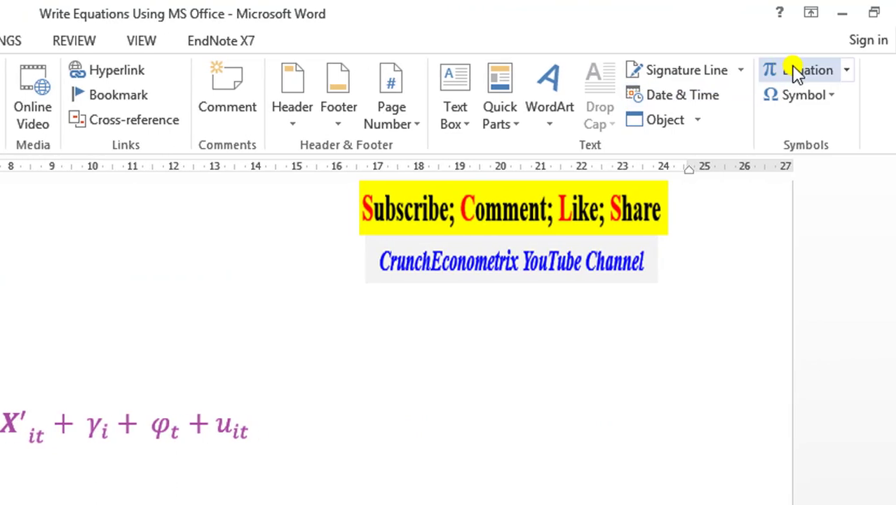
click(804, 70)
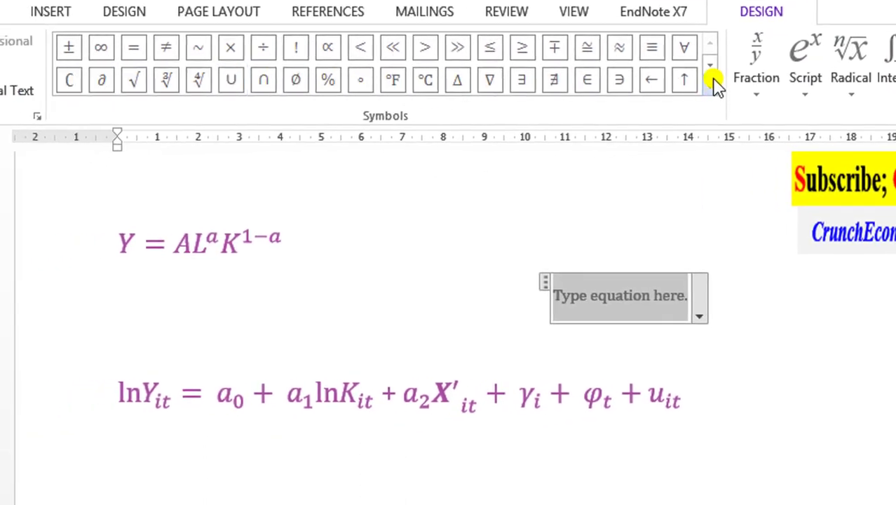
click(709, 70)
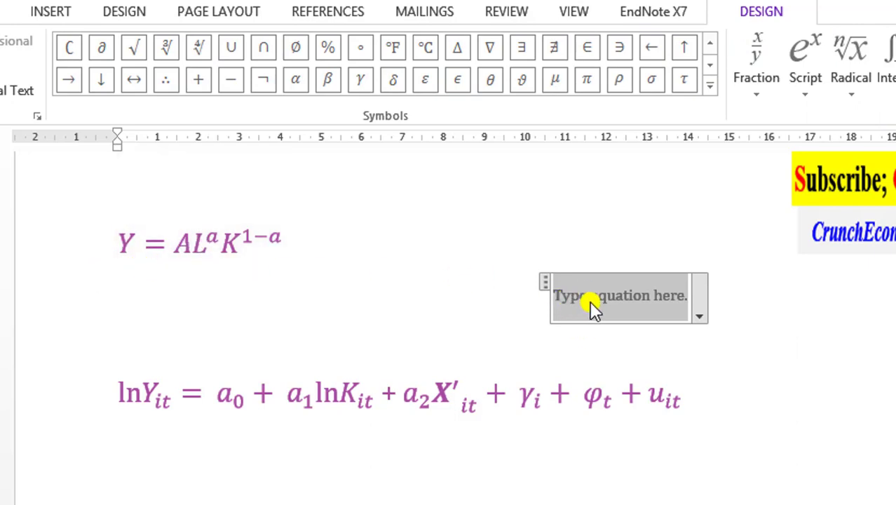
text(Y = )
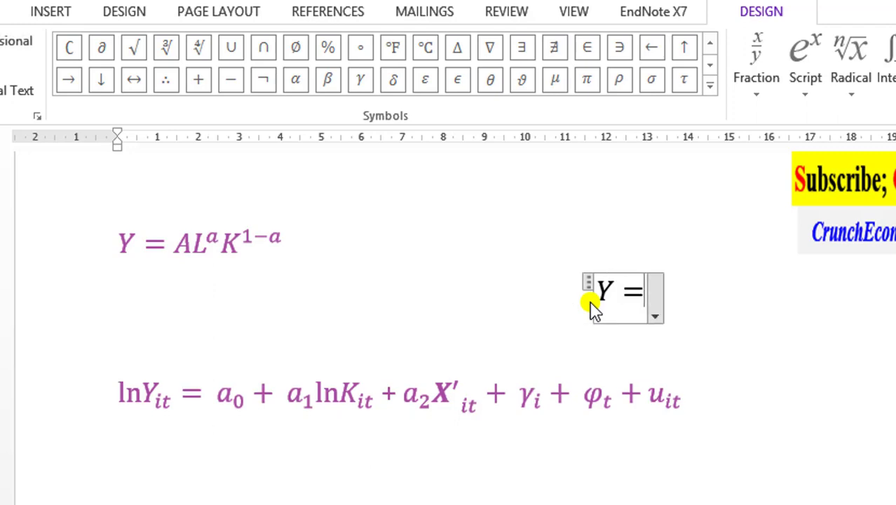
text(A)
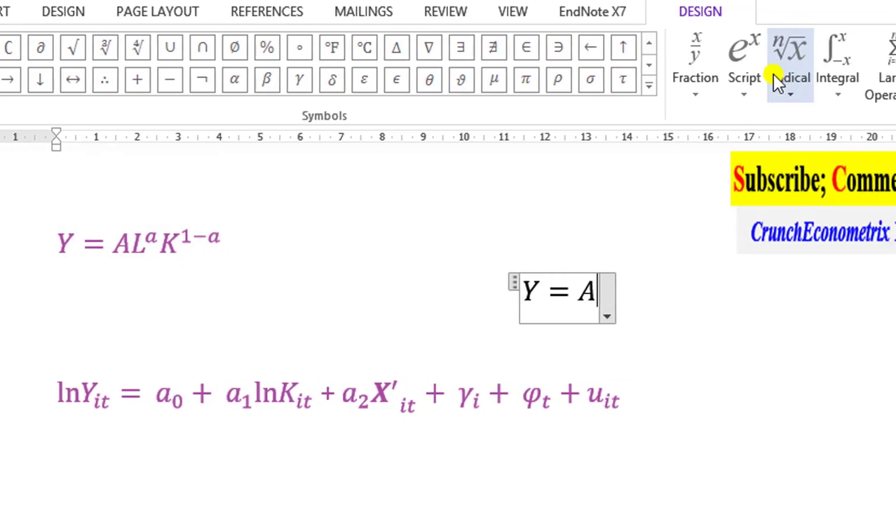
- Add a superscript structure after A with L as the base and a as the exponent
click(533, 94)
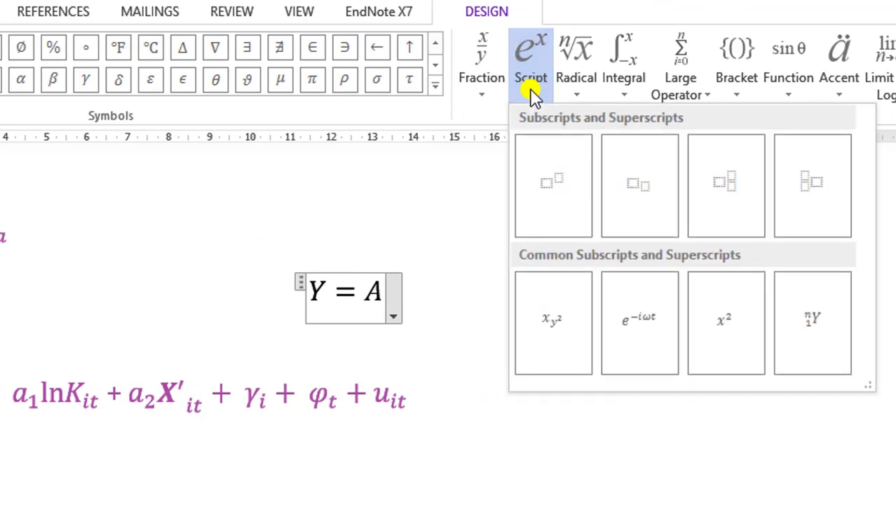
click(552, 186)
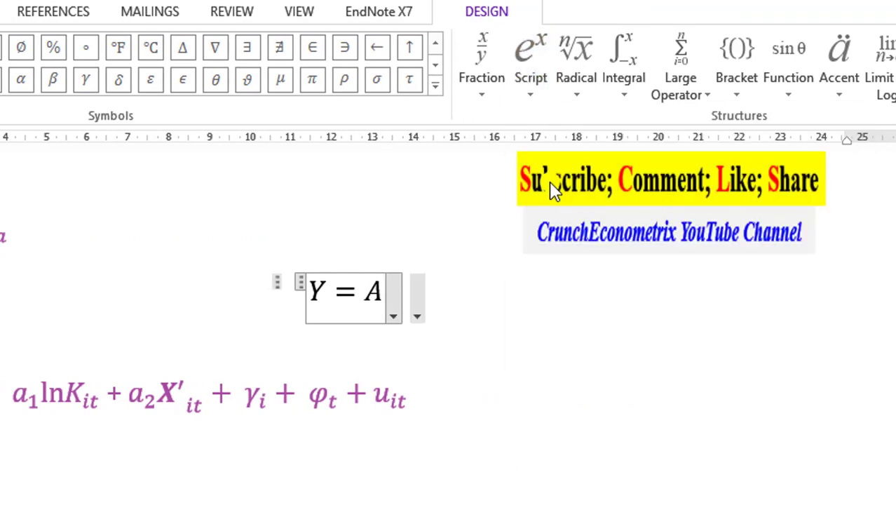
text(L)
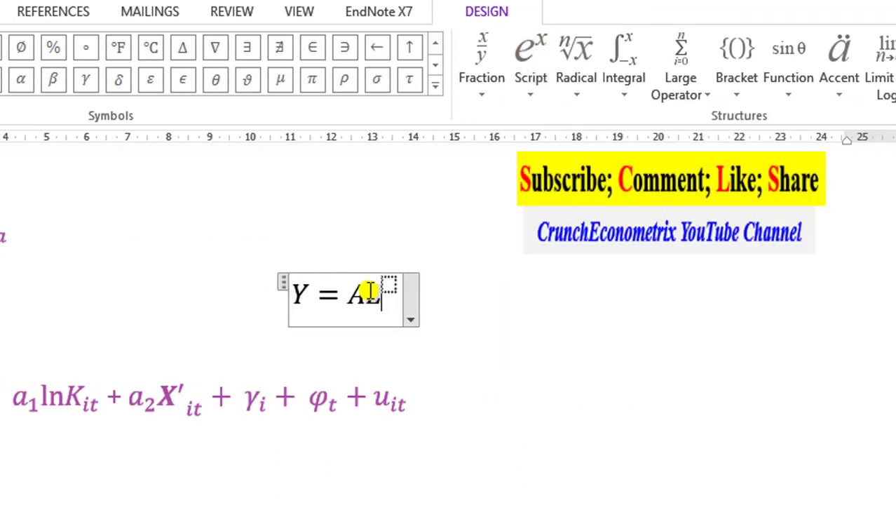
key(Right)
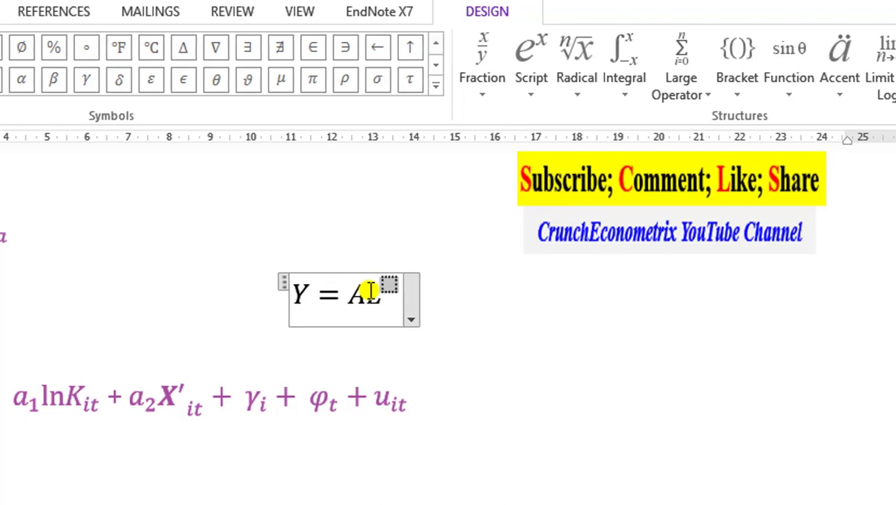
text(a)
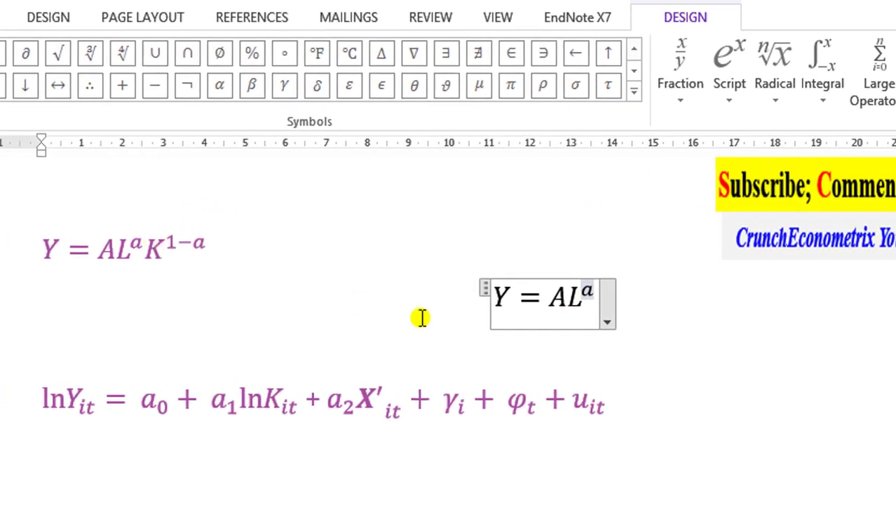
- Duplicate the L term with exponent a at the equation's end and change the copy to K with exponent 1-a
click(570, 300)
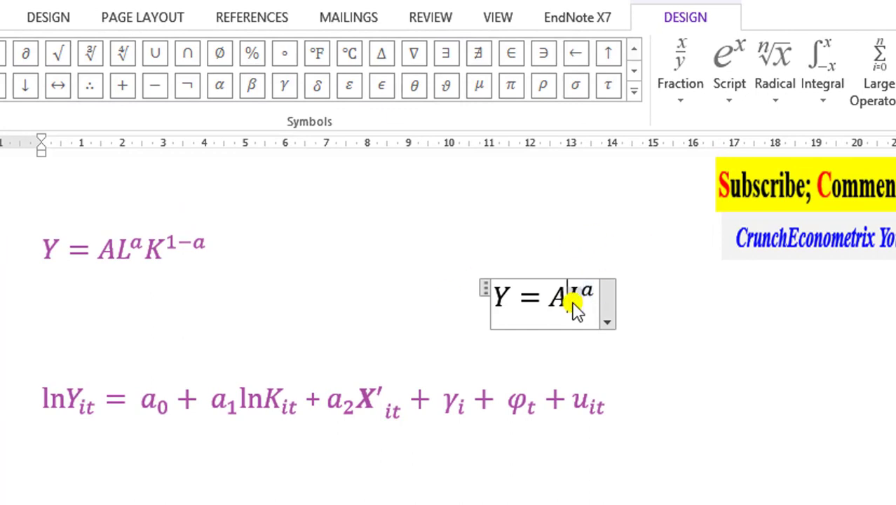
double_click(571, 301)
key(ctrl+c)
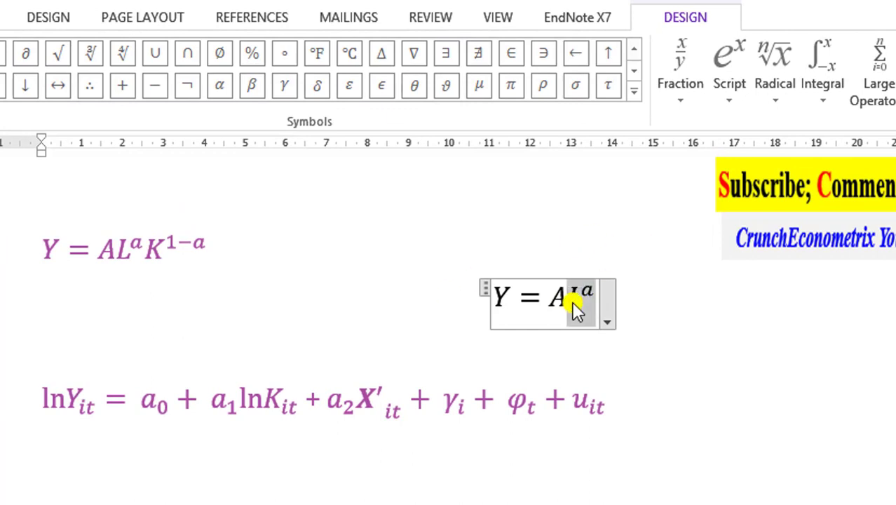
key(Right)
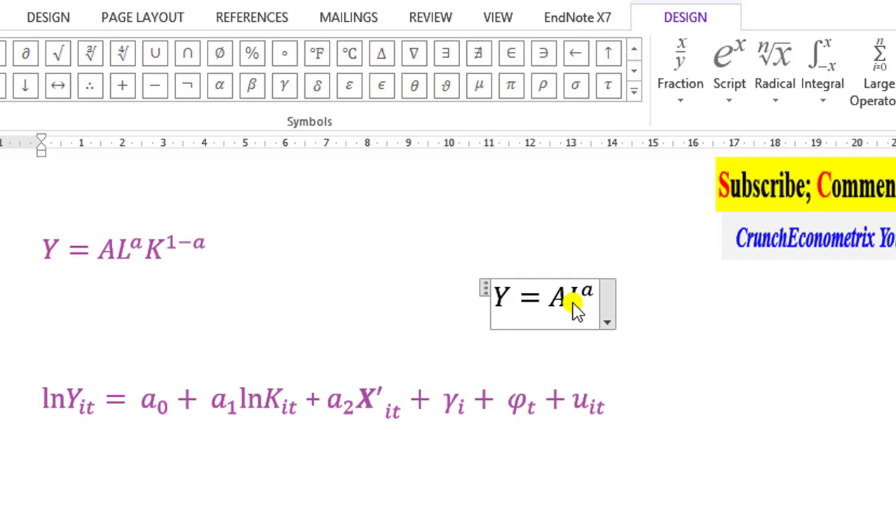
key(ctrl+v)
key(shift+Left)
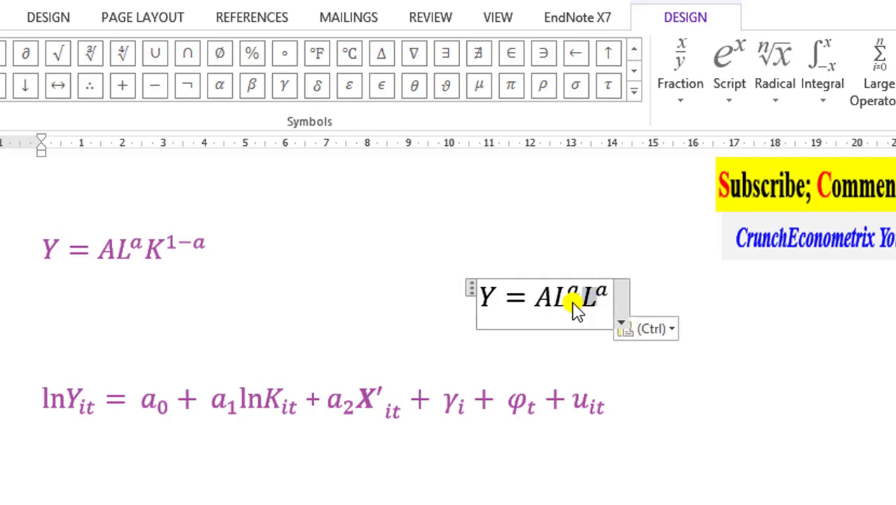
text(K)
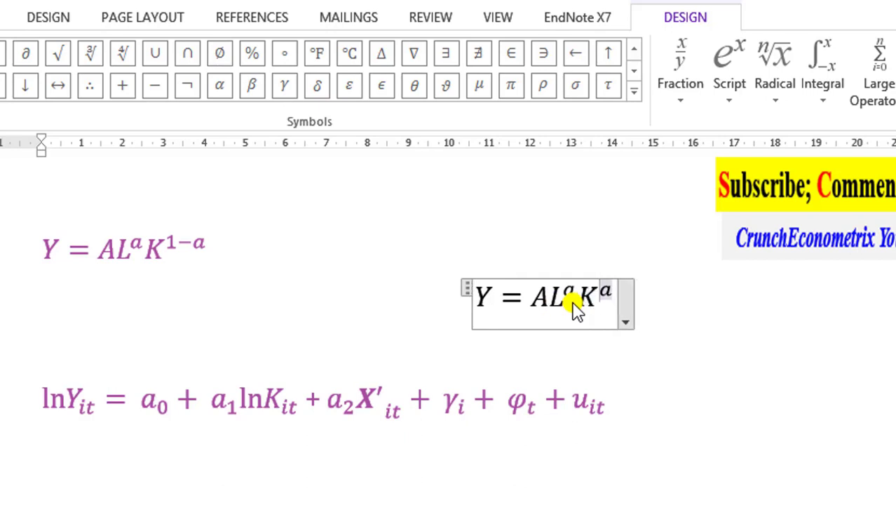
text(1-)
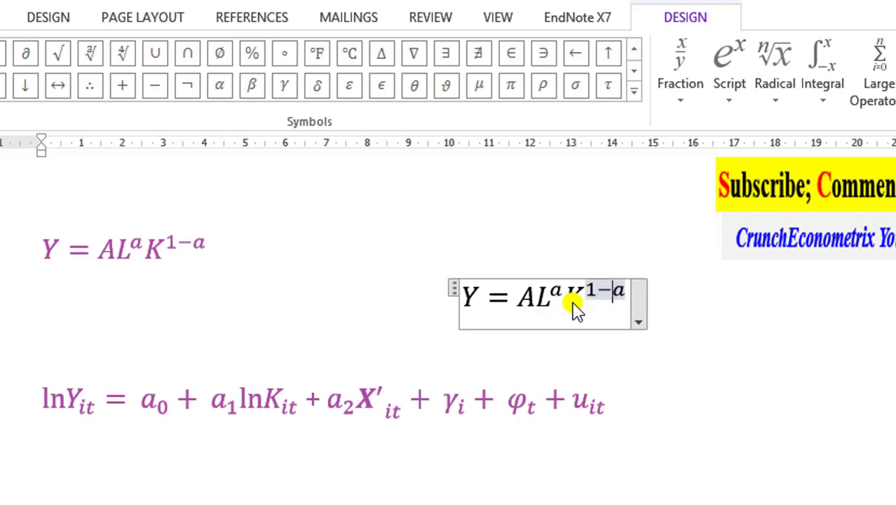
click(621, 359)
- Left-align the new black Y equation beneath the first sample equation
click(464, 294)
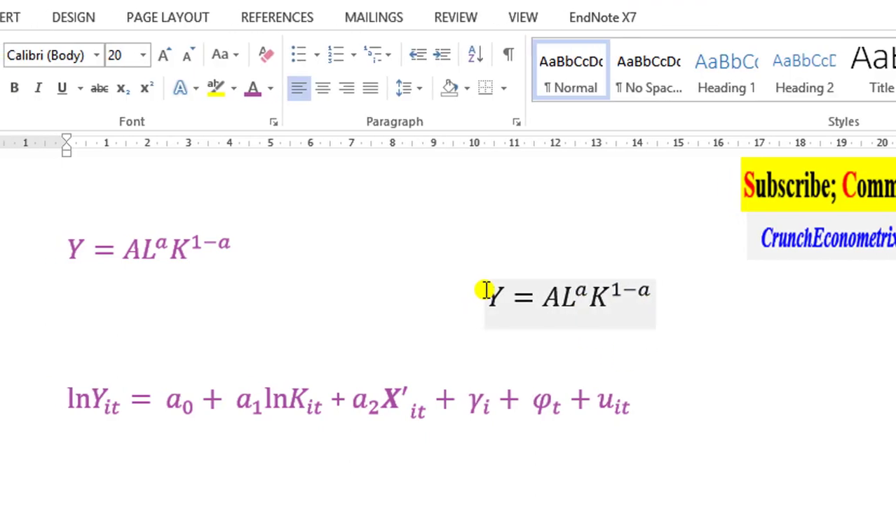
click(44, 17)
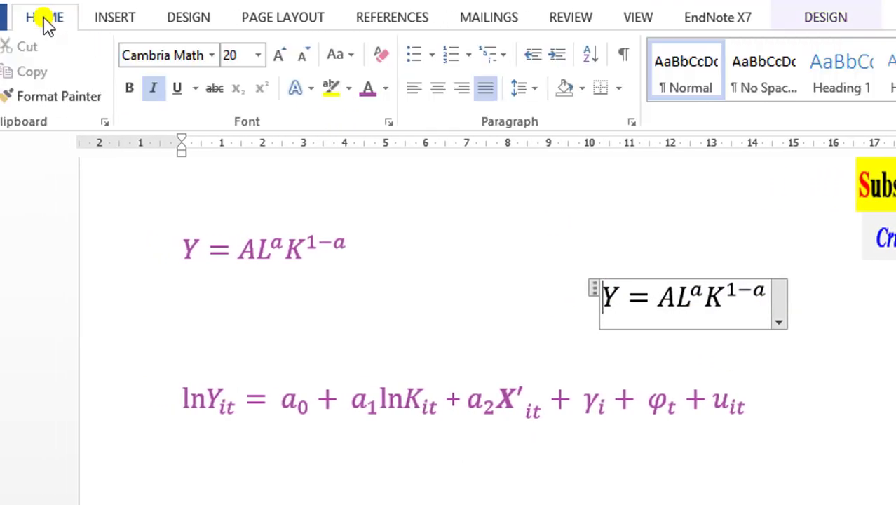
click(412, 91)
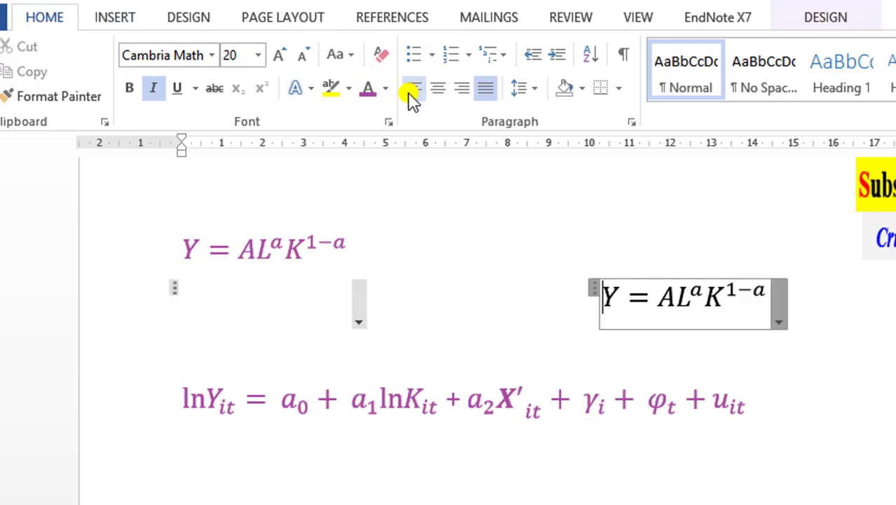
- Insert a new equation below the second sample equation and enter "ln" in upright, non-italic letters
click(292, 424)
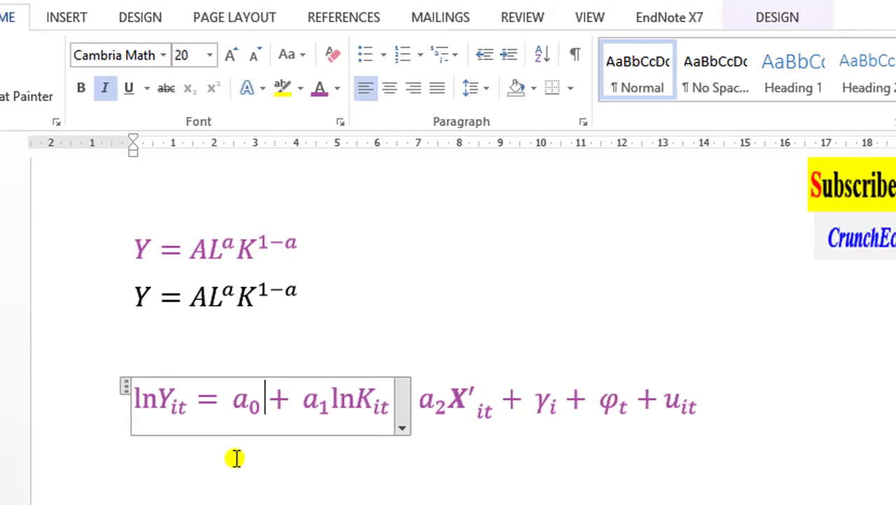
click(232, 458)
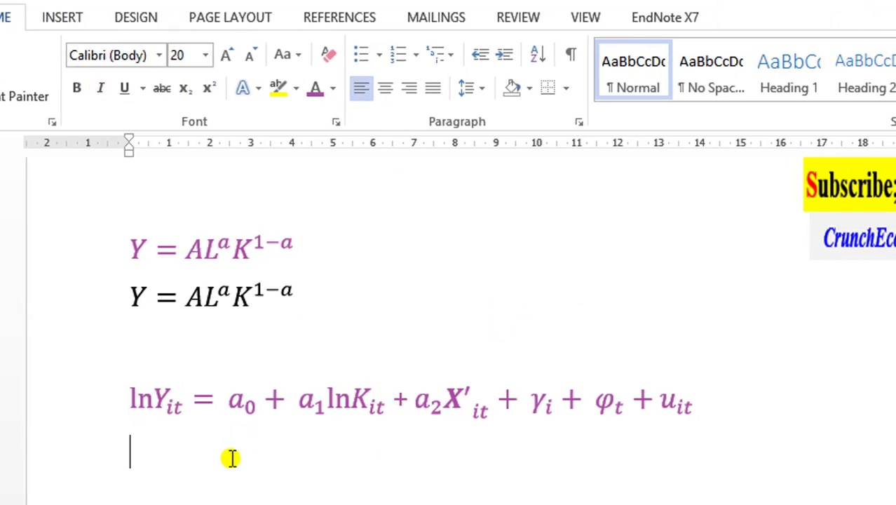
click(64, 17)
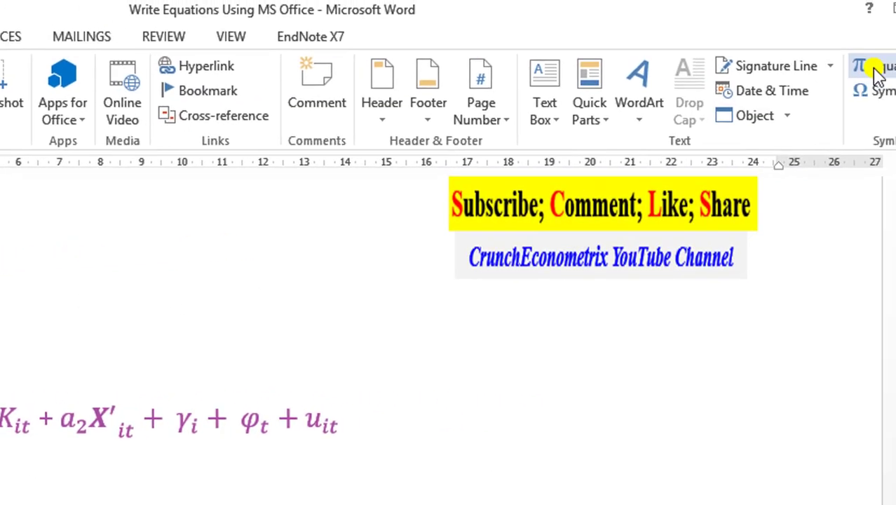
click(799, 73)
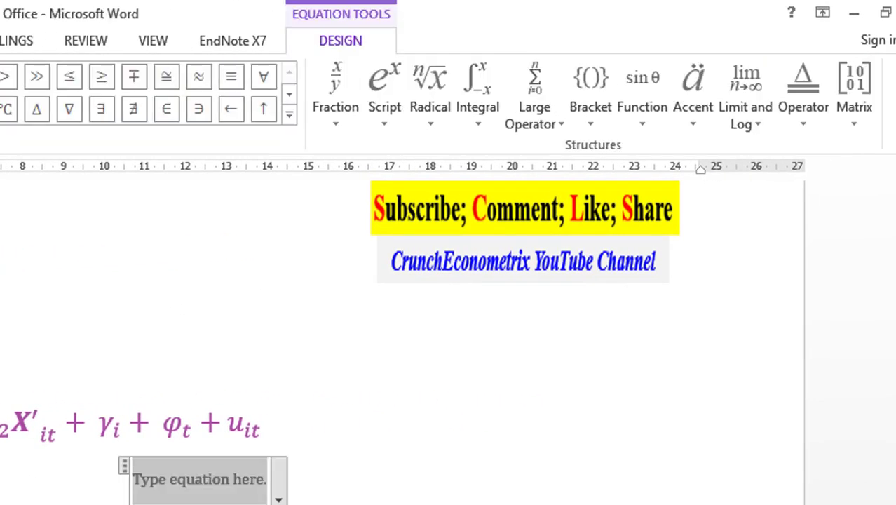
text(ln)
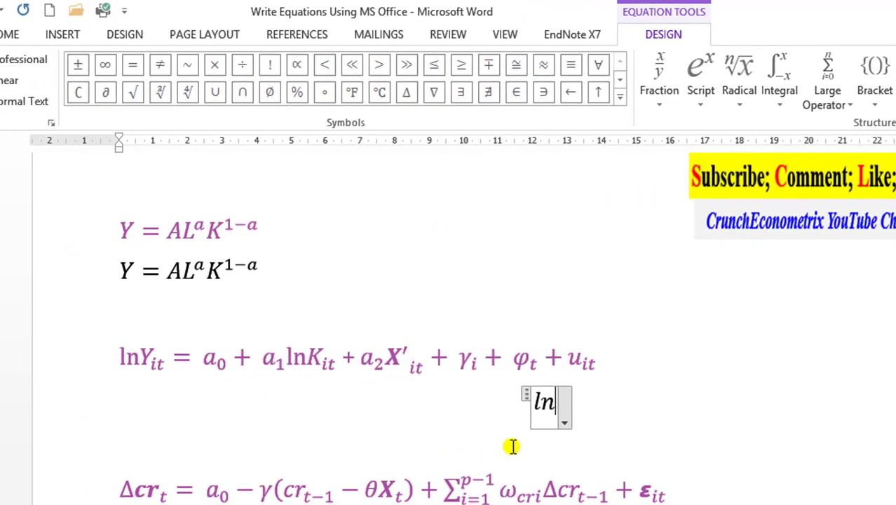
key(shift+Home)
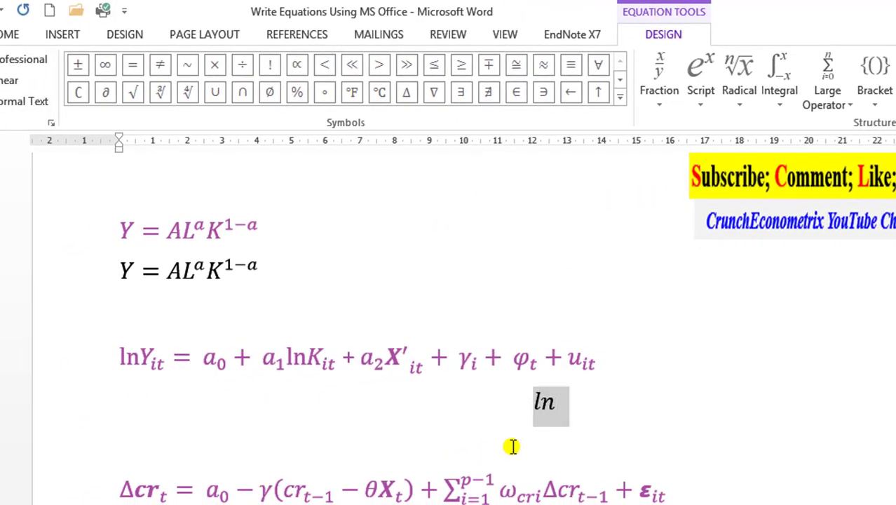
key(ctrl+i)
click(552, 408)
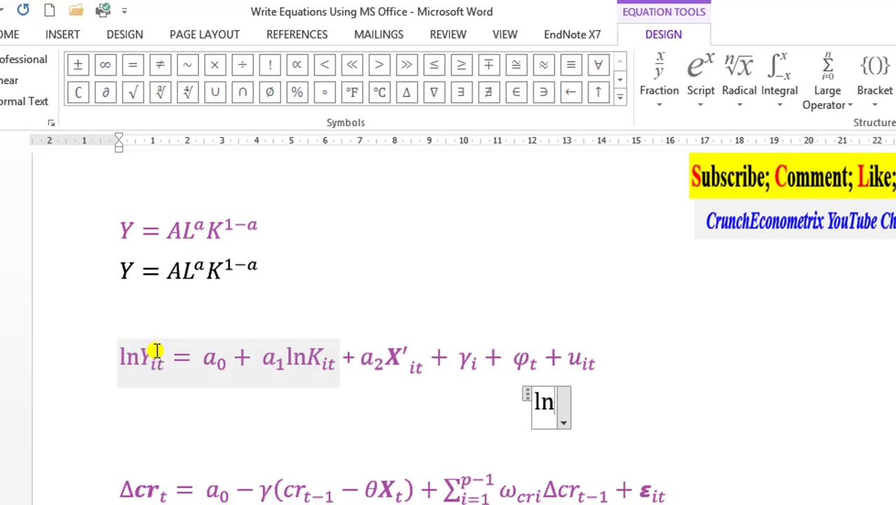
- Add a subscript structure after ln with Y as the base and "it" as the subscript
click(700, 105)
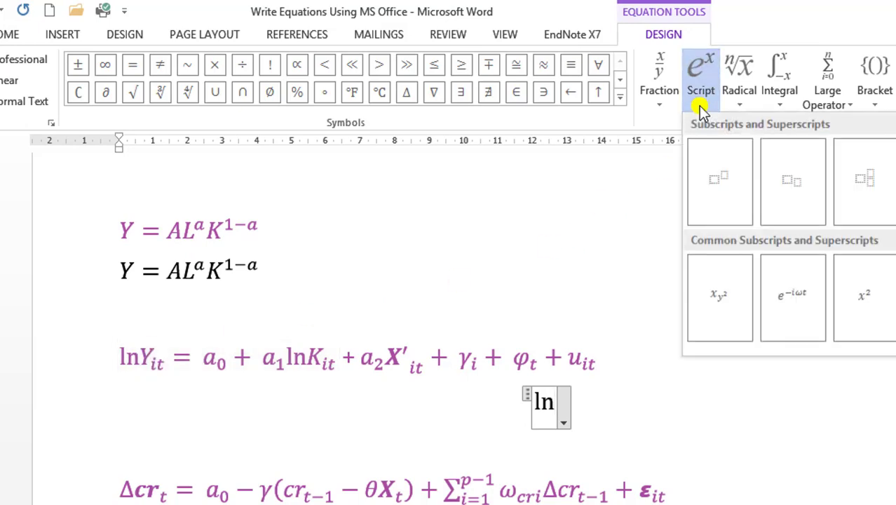
click(791, 186)
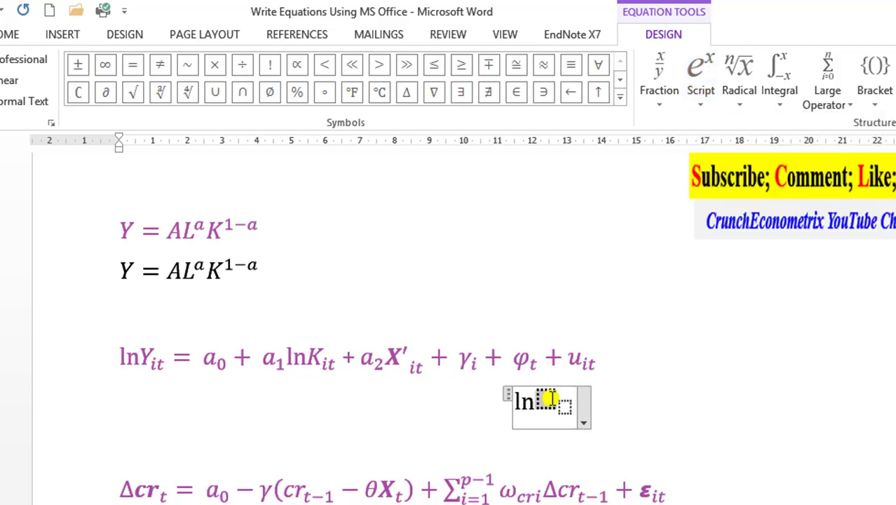
text(Y)
click(552, 399)
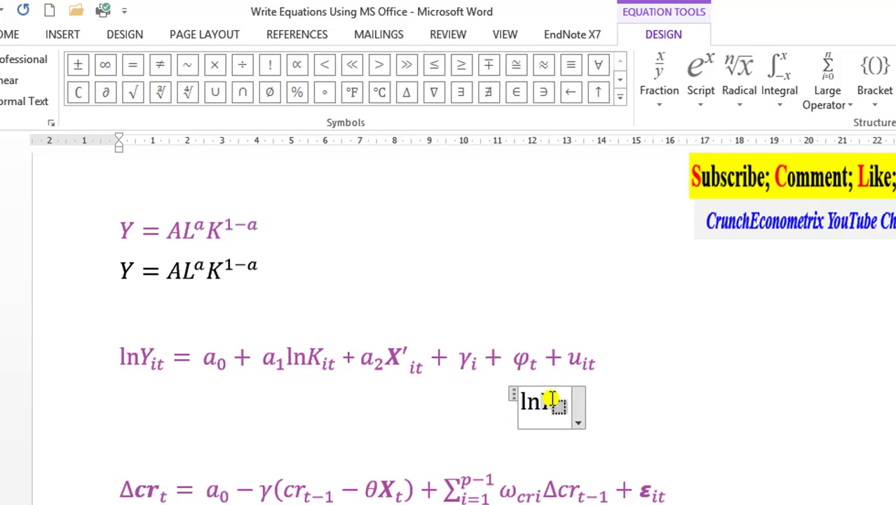
text(it)
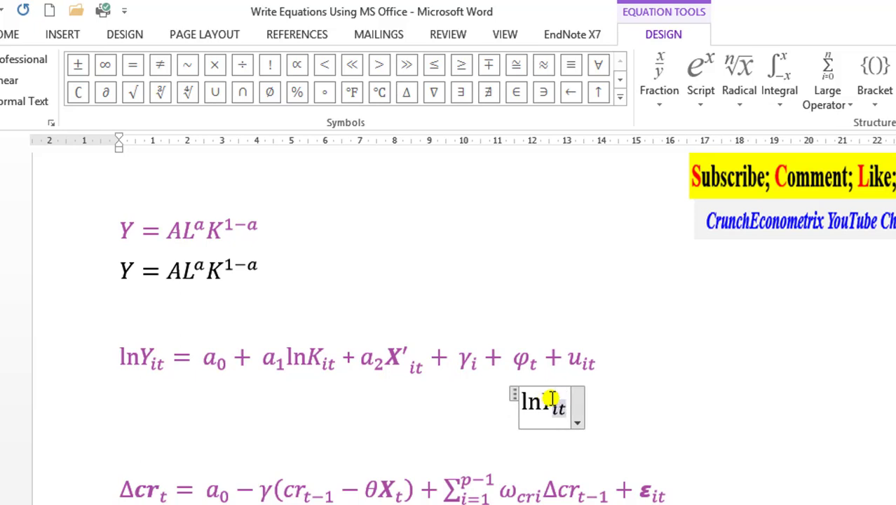
- Continue the equation after lnY_it with an equals sign, the letter a with subscript 0, and a plus sign
key(Right)
text(=)
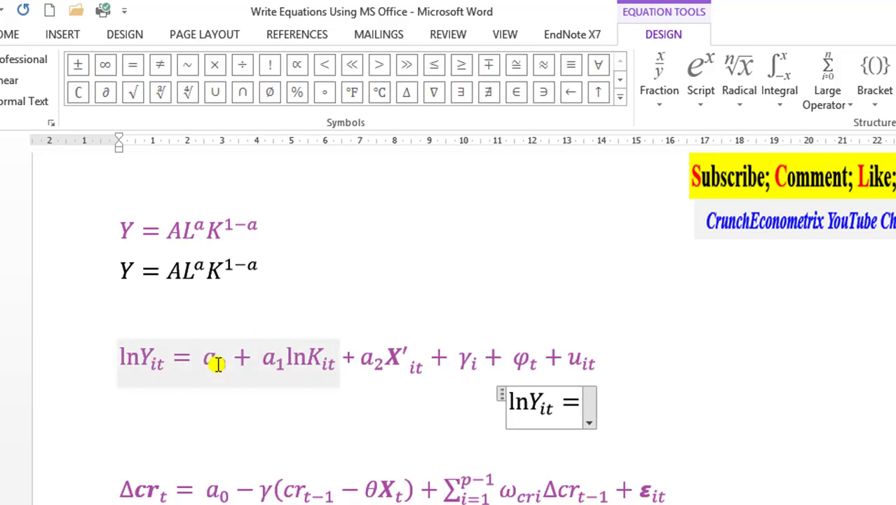
click(701, 104)
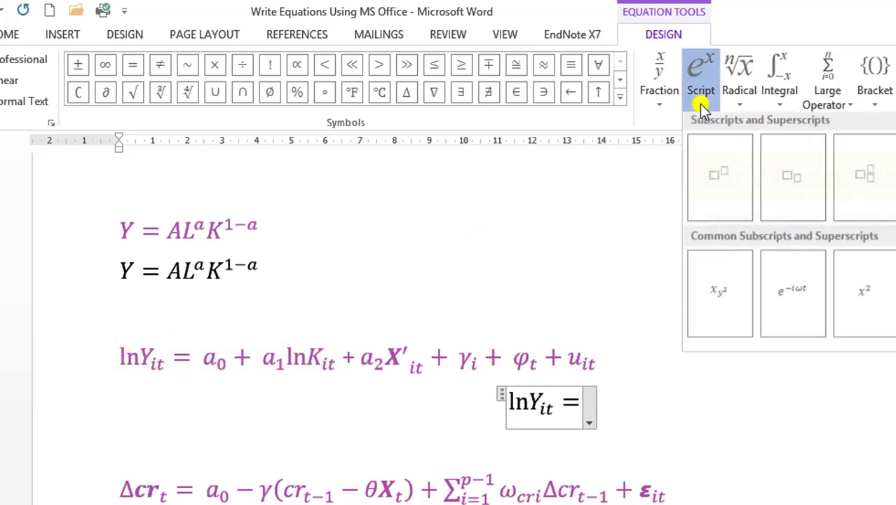
click(791, 176)
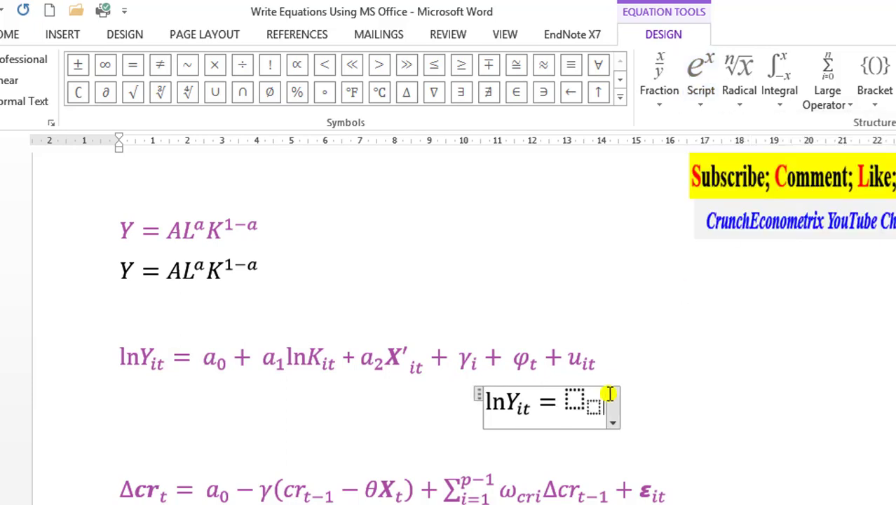
click(582, 396)
text(a)
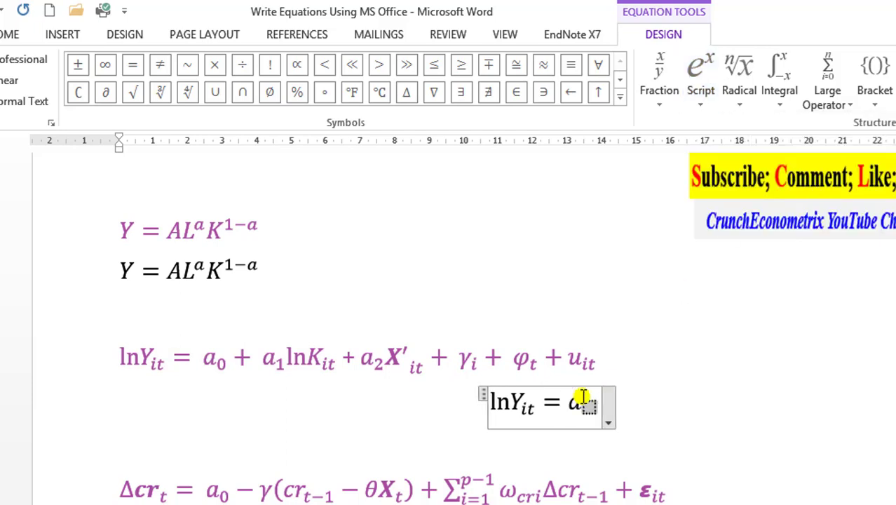
key(Right)
text(0)
key(Right)
text(+)
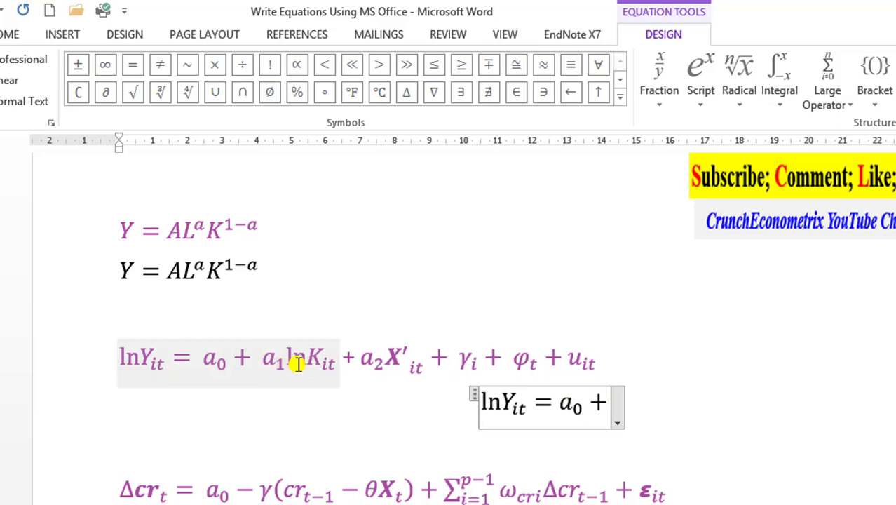
- Duplicate the a_0 term at the end of the equation and change the copy's subscript to 1
click(567, 405)
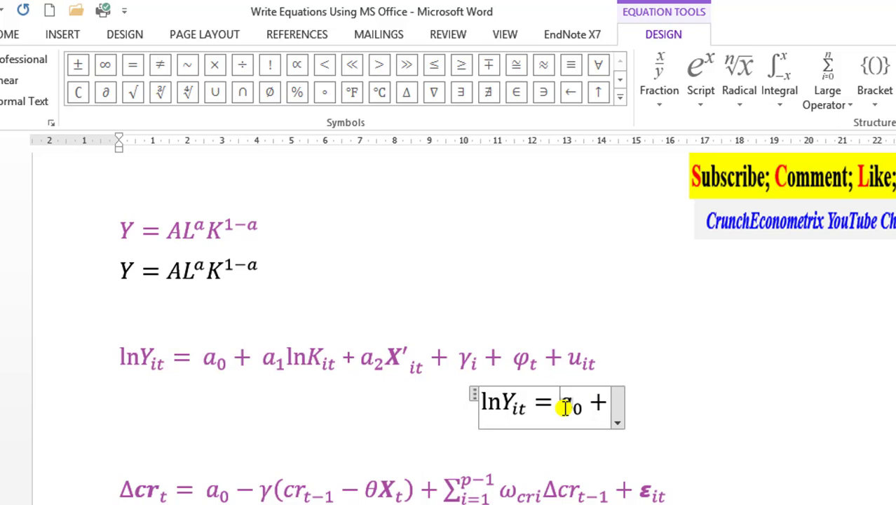
double_click(566, 406)
key(ctrl+c)
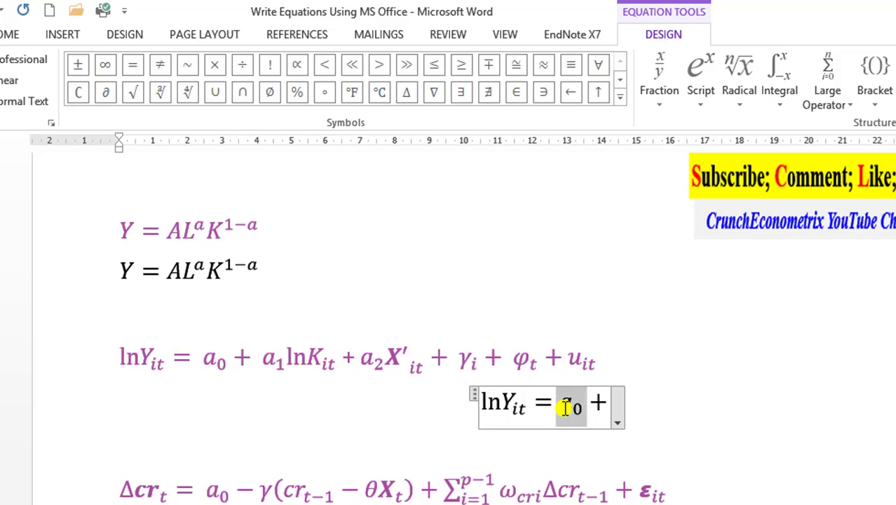
key(End)
key(ctrl+v)
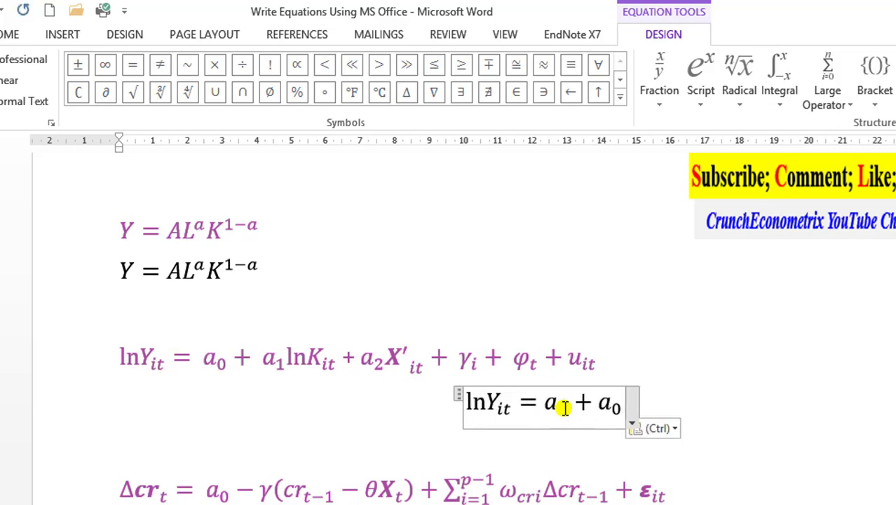
key(Left)
key(shift+Right)
key(BackSpace)
text(1)
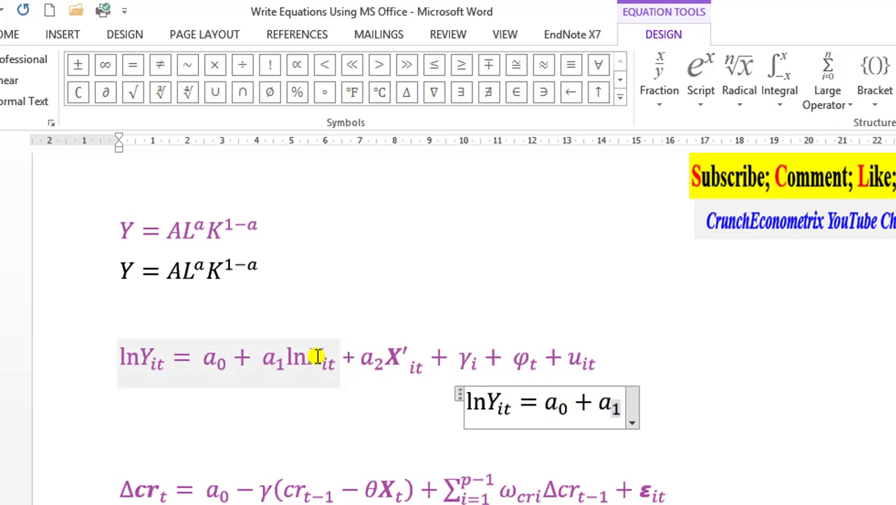
- Copy only the lnY_it term from the start of the equation and paste it after a_1
click(471, 405)
key(shift+Right)
key(shift+Right)
key(shift+Right)
key(shift+Right)
key(shift+Right)
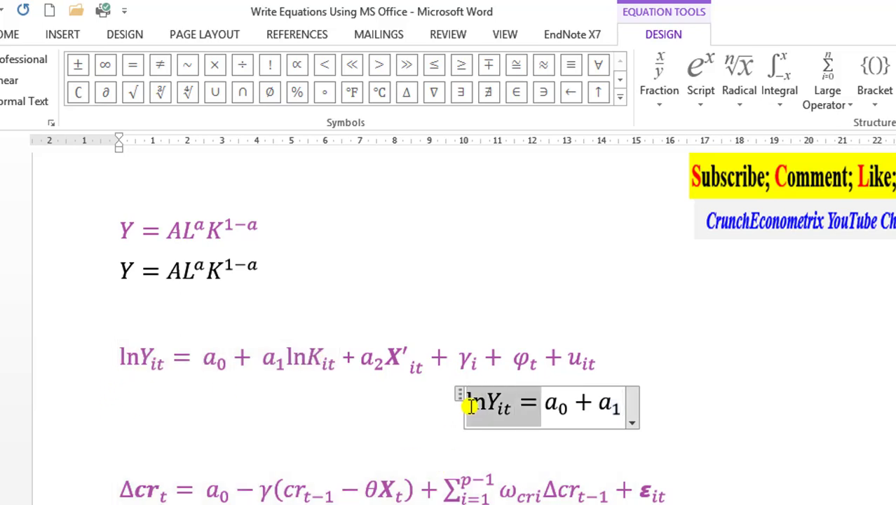
key(shift+Left)
key(shift+Left)
key(shift+Left)
key(shift+Left)
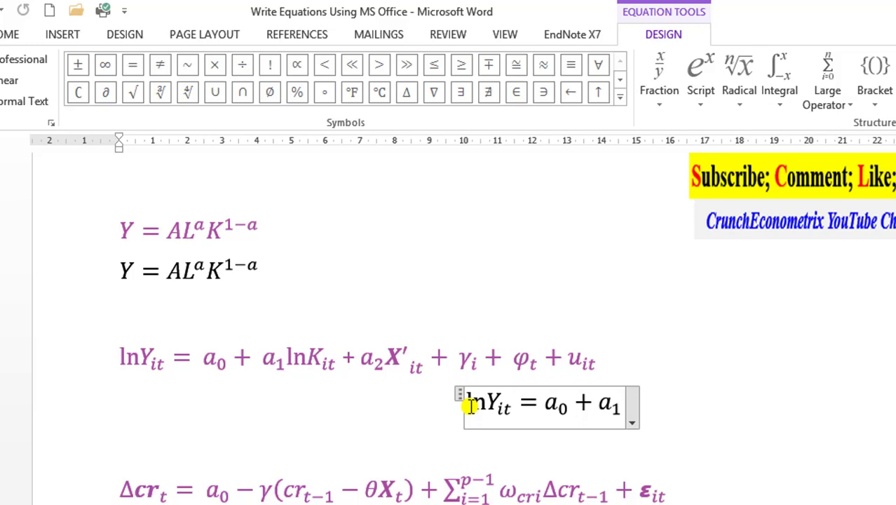
text(lnYit)
- Change the Y in the copied lnY_it term to K and add a plus sign after the term
click(627, 401)
key(BackSpace)
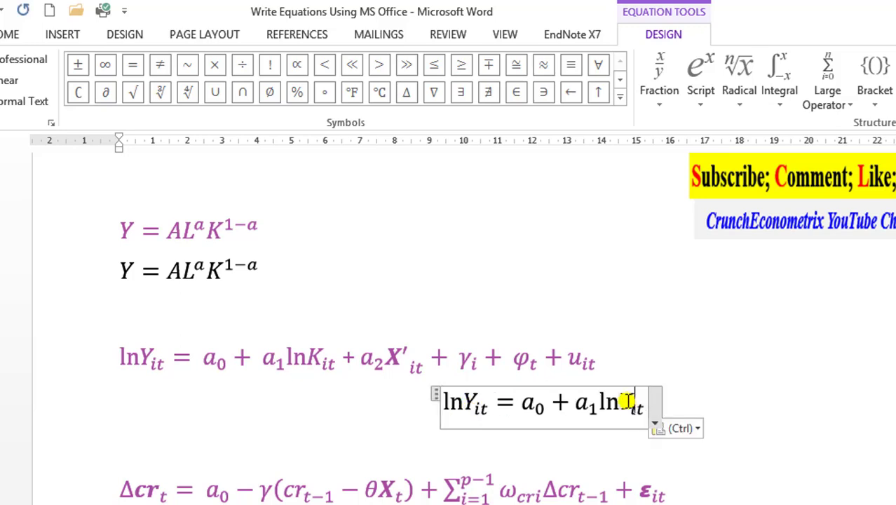
text(Kit +)
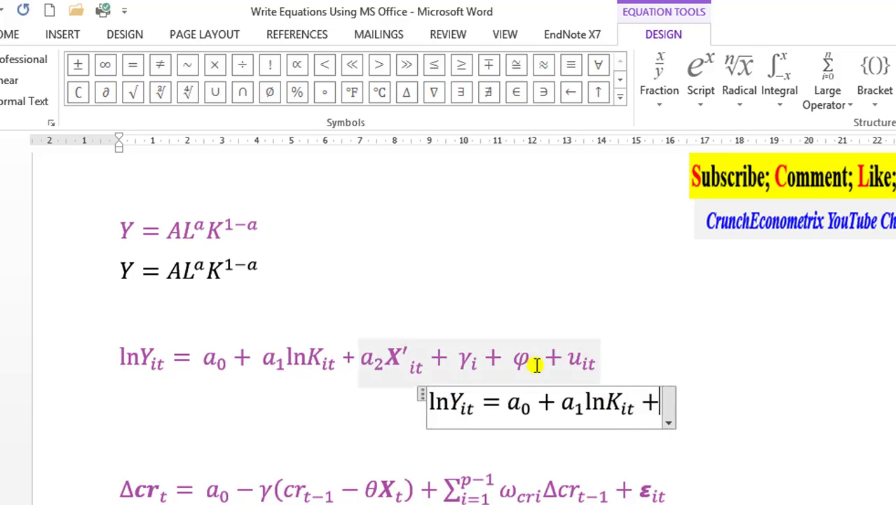
- Duplicate the a_1 term after the last plus sign and change the copy's subscript to 2
double_click(566, 404)
key(ctrl+c)
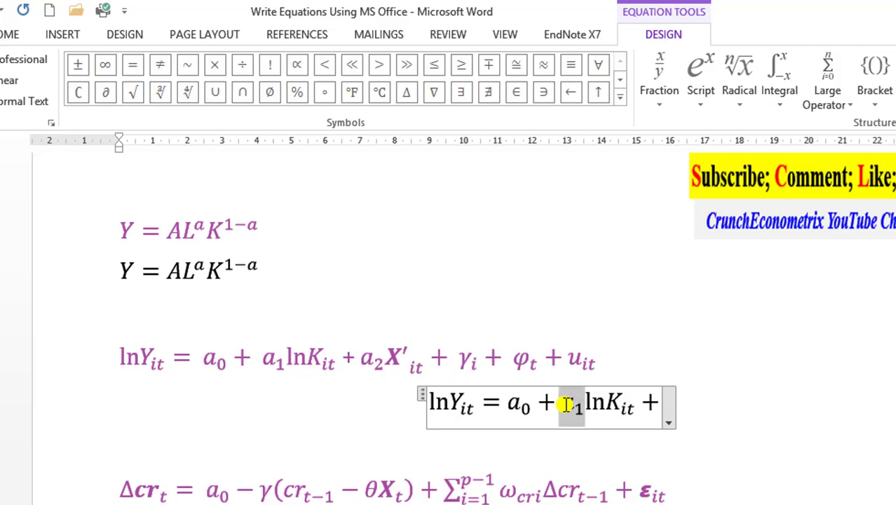
click(566, 404)
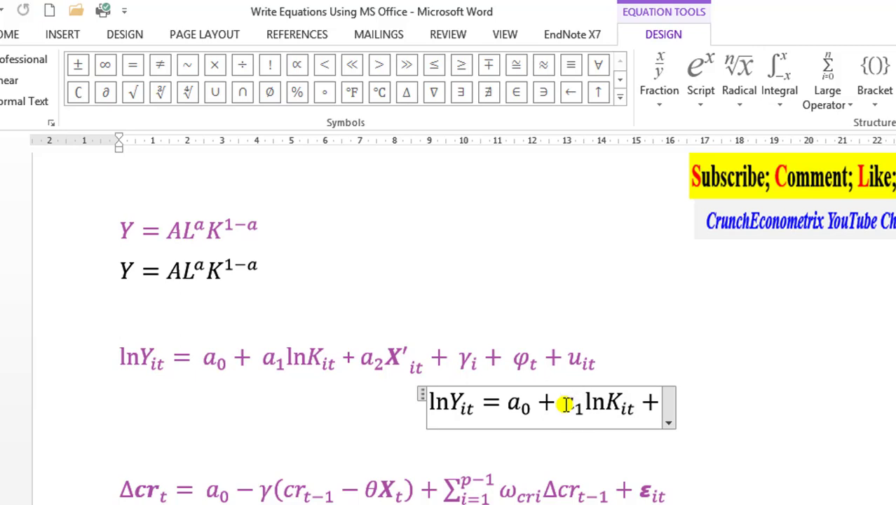
key(ctrl+v)
key(Left)
key(Left)
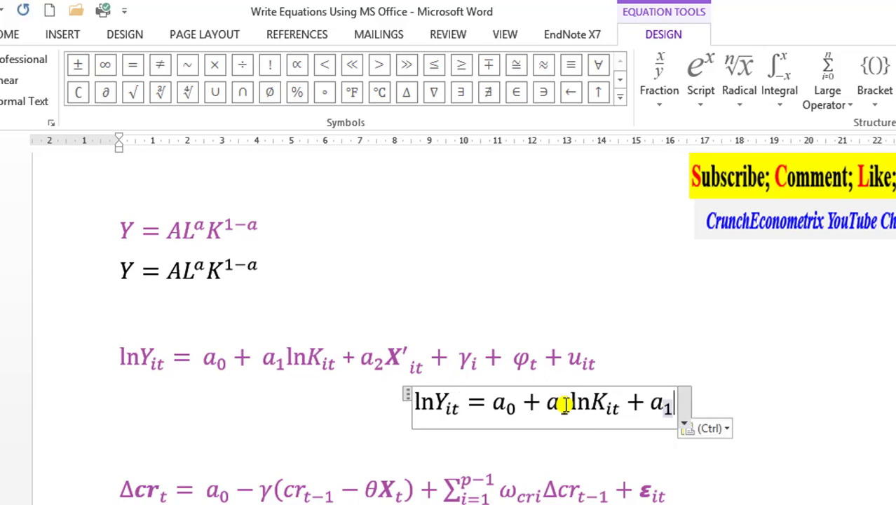
text(2)
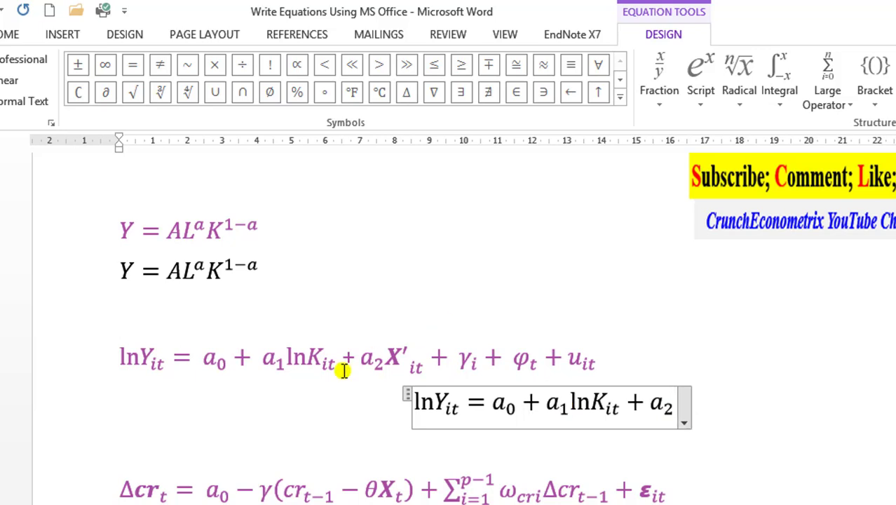
- Add a subscript-superscript structure after a_2 with base X, a prime as superscript and "it" as subscript, followed by a plus sign
click(389, 358)
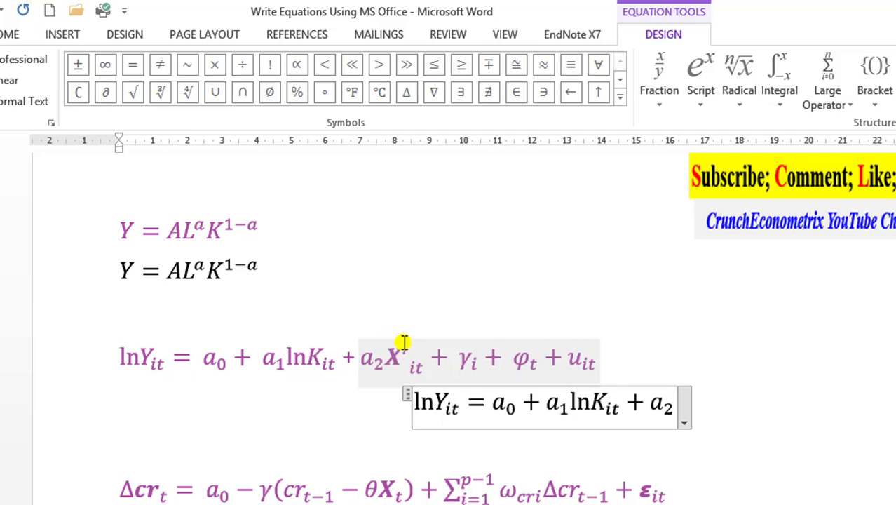
click(701, 101)
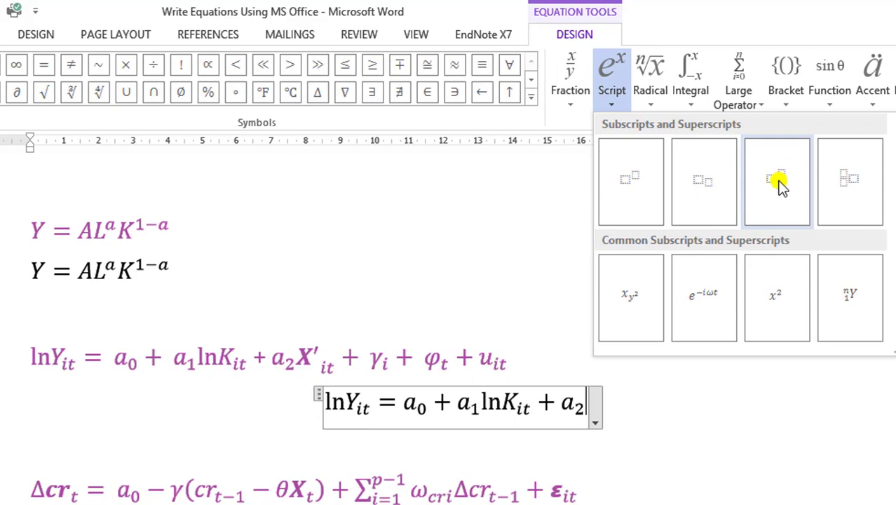
click(780, 183)
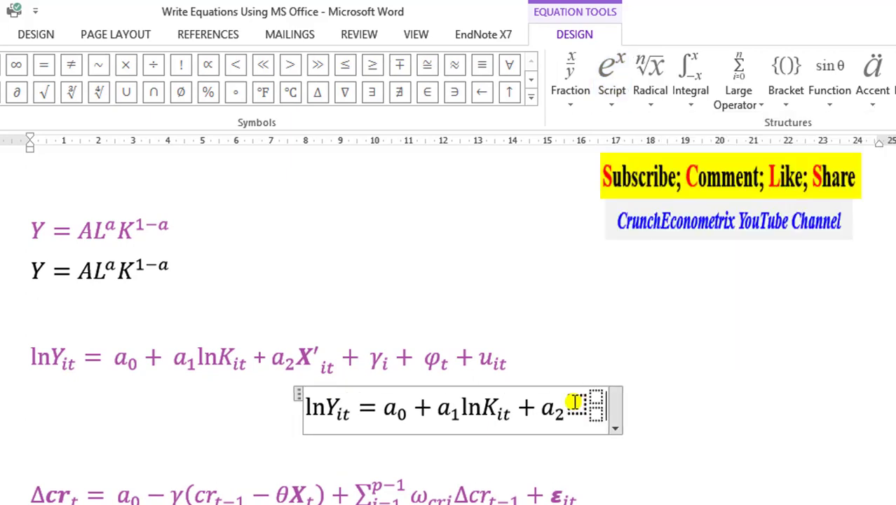
text(X)
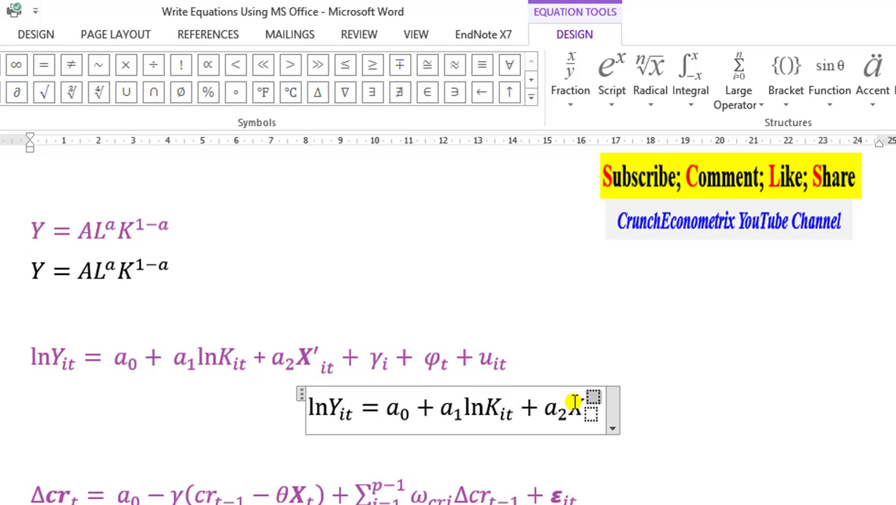
text(')
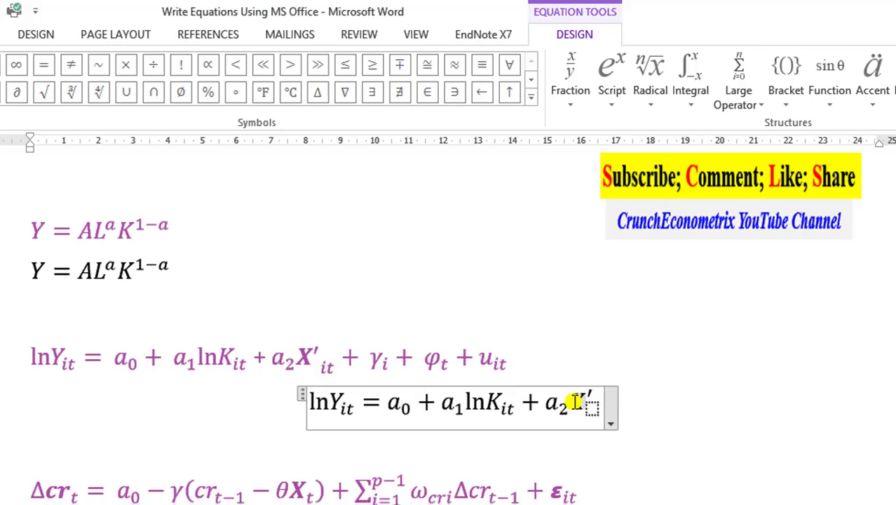
key(Down)
text(it)
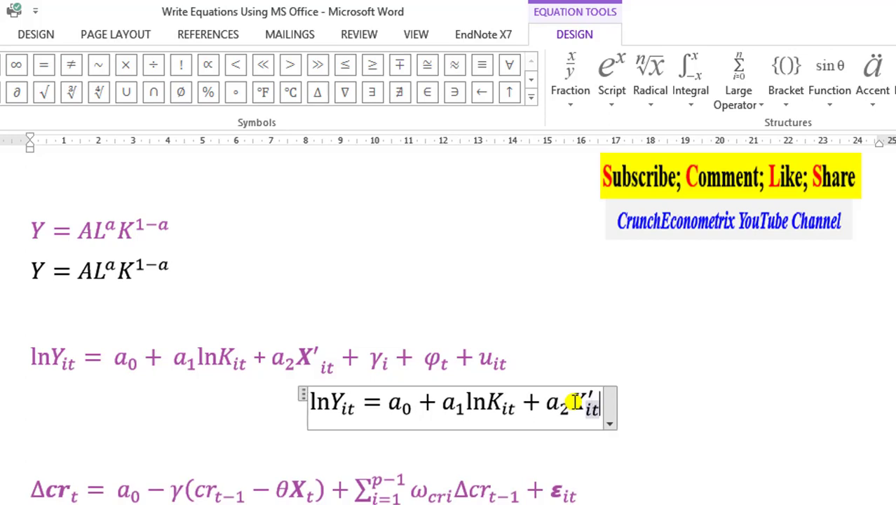
key(Right)
text(+)
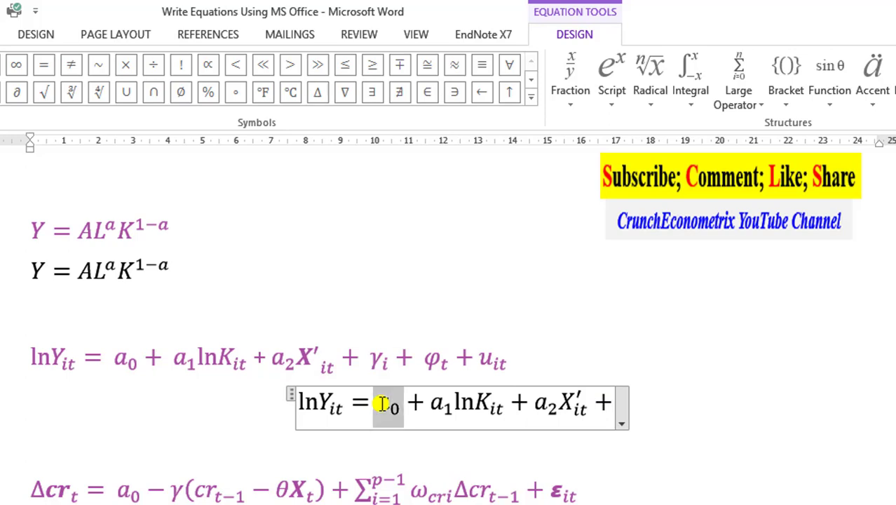
- Append a copy of the a_0 term to the equation and insert the Greek letter γ after it
key(End)
text(a0)
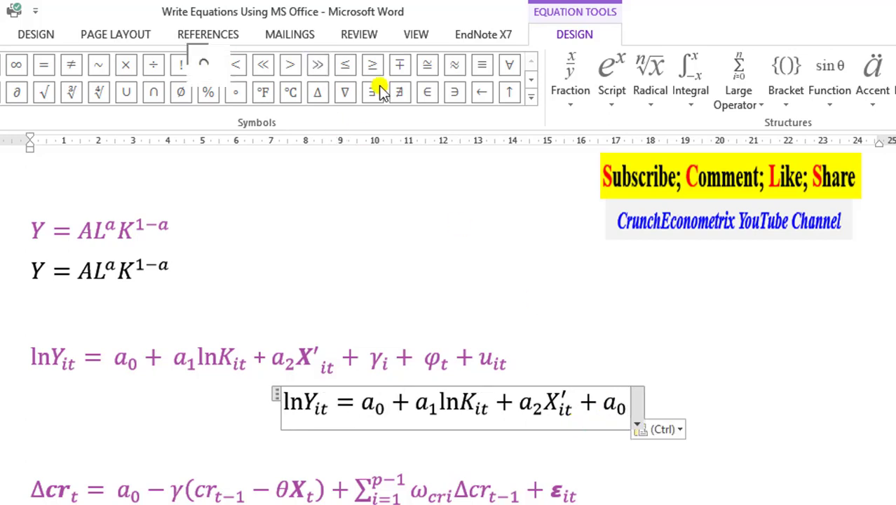
click(530, 80)
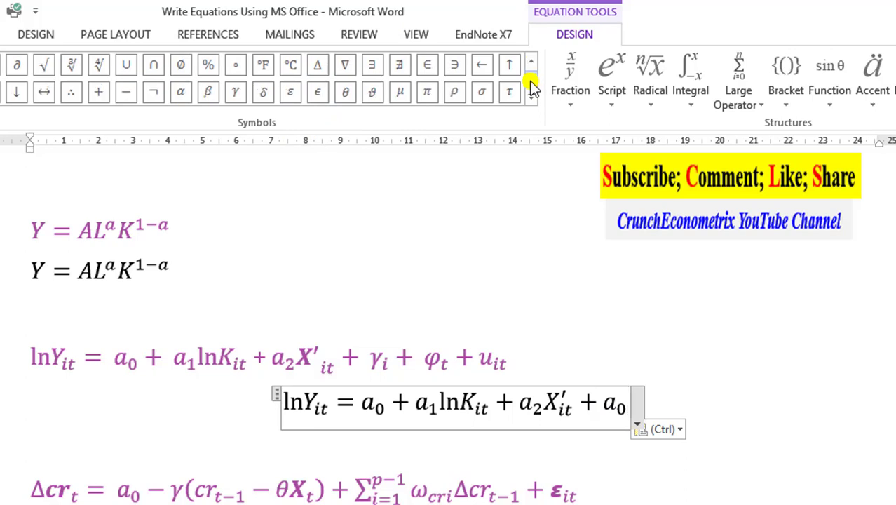
click(235, 92)
click(700, 402)
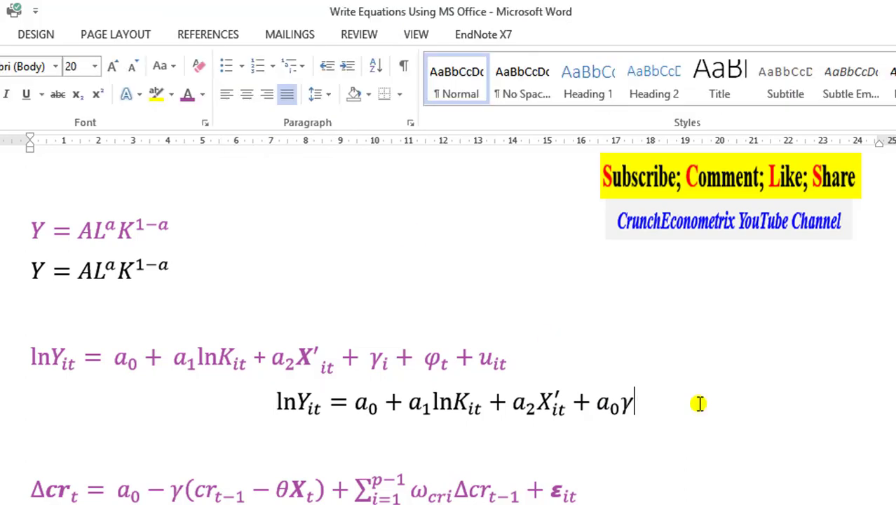
- Move γ into the last term in place of its a, set the subscript to i, and add a plus sign
key(BackSpace)
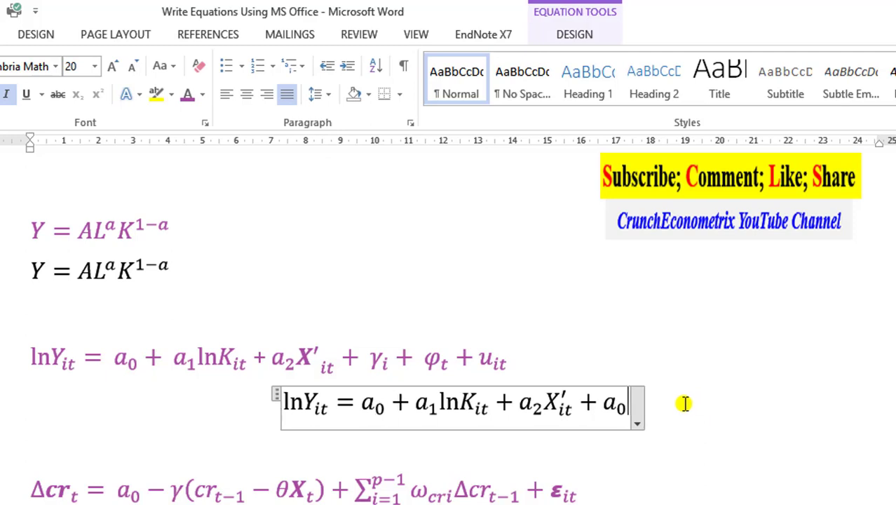
click(602, 403)
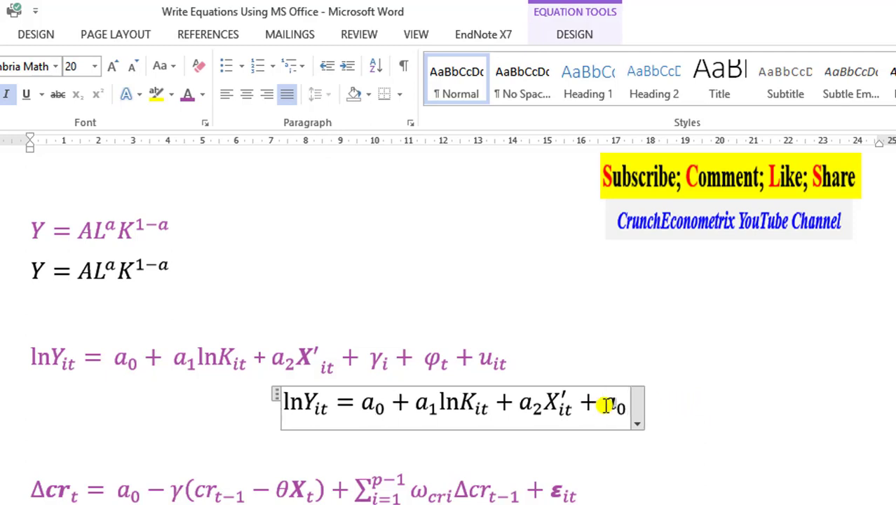
text(γ)
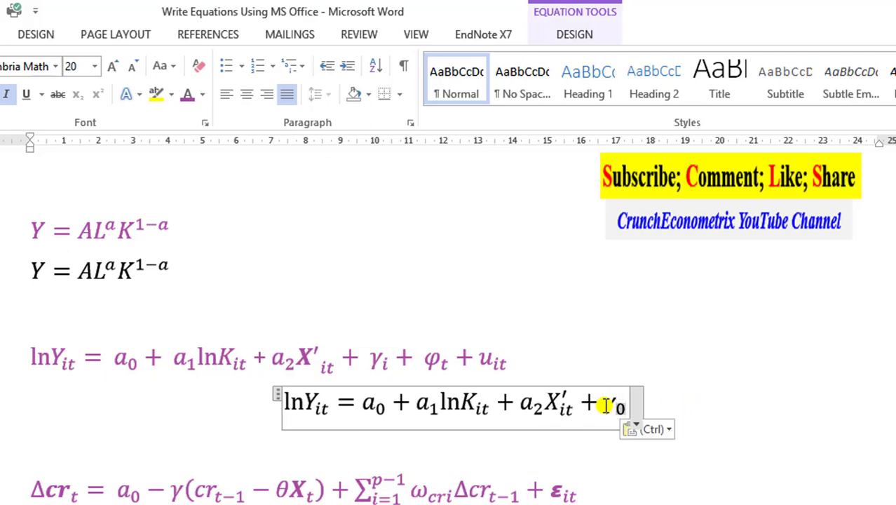
key(Delete)
text(+)
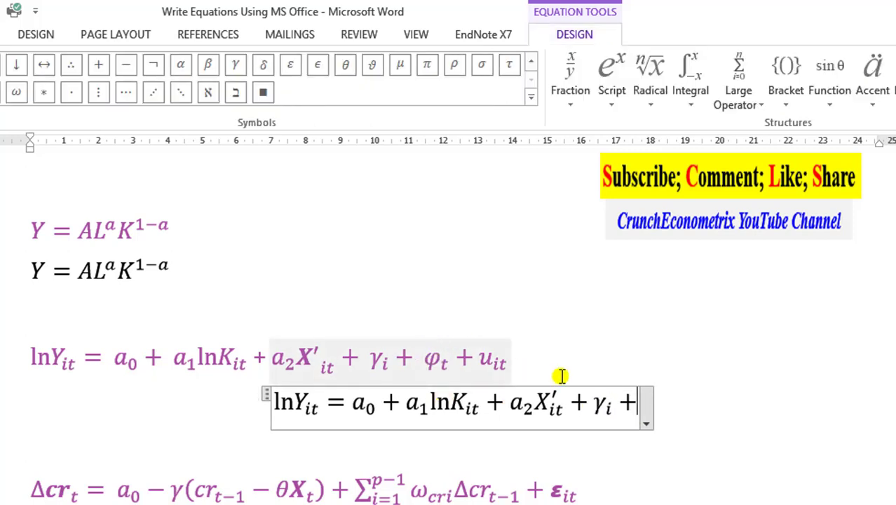
- Duplicate the γ_i term at the end of the equation and change the copy to φ with subscript t
double_click(595, 410)
key(ctrl+c)
click(595, 410)
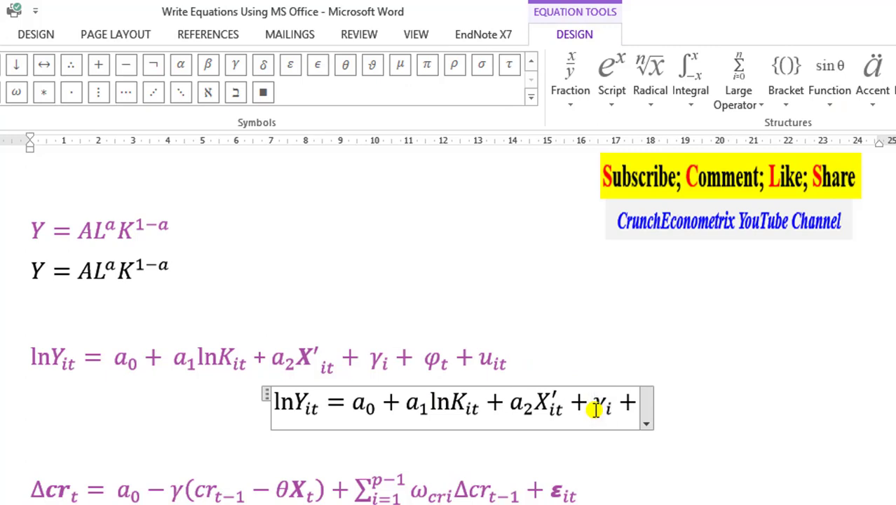
key(ctrl+v)
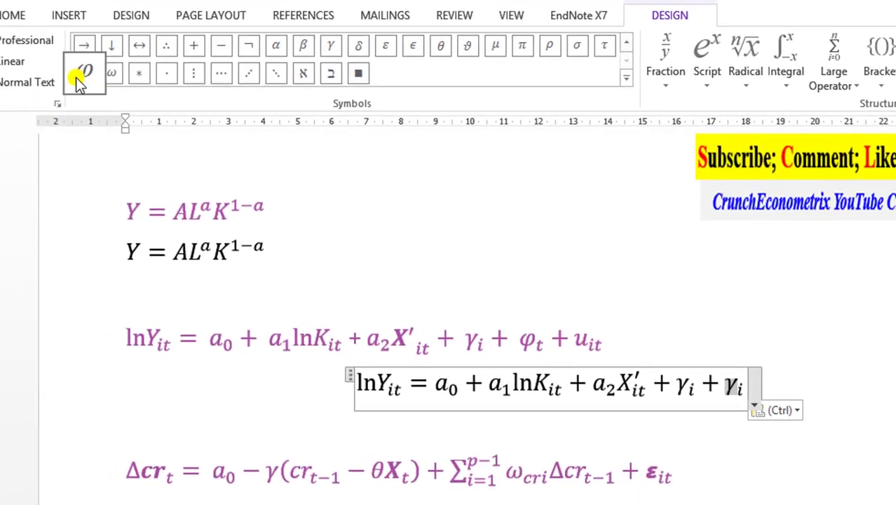
click(87, 73)
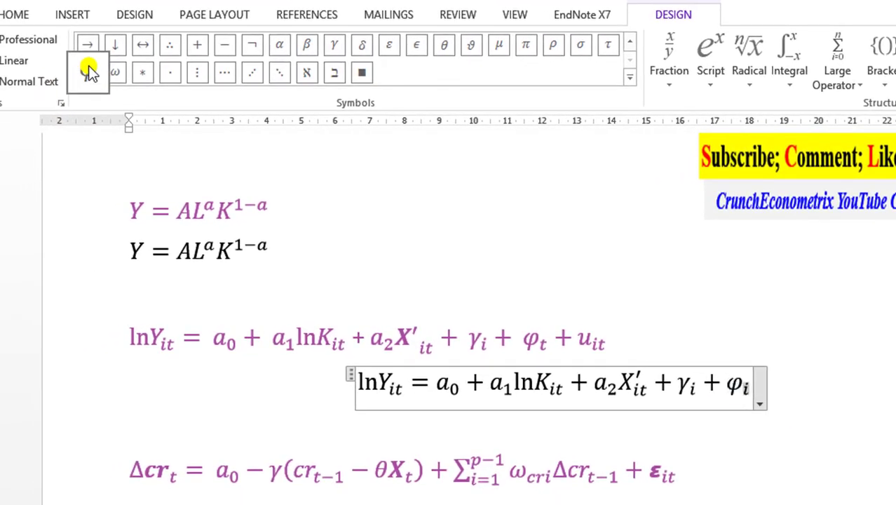
text(t )
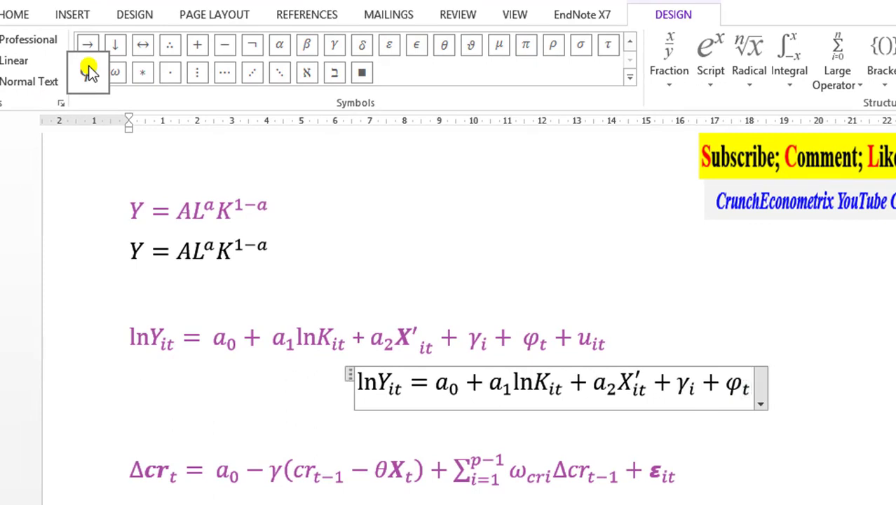
- Add a plus sign and a copy of the K_it term at the equation's end, changing the copy's base to u
text(+)
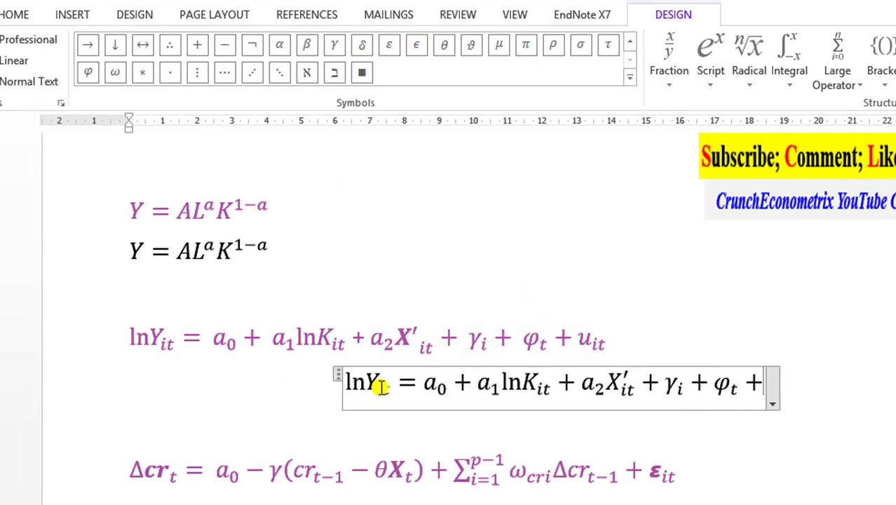
double_click(531, 383)
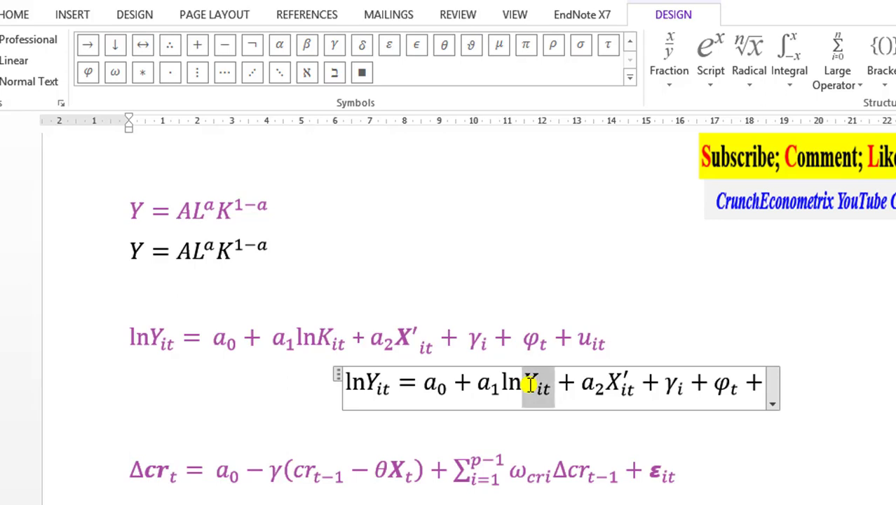
key(ctrl+c)
key(End)
key(ctrl+v)
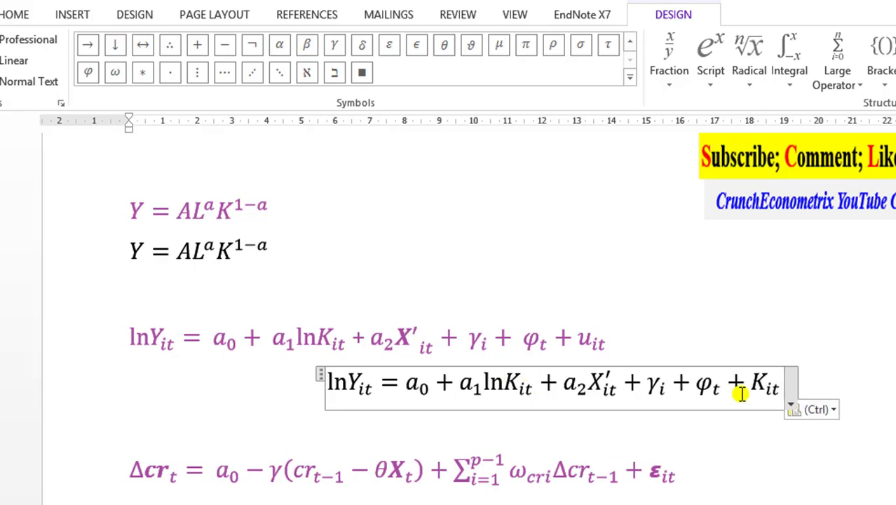
double_click(757, 382)
text(u)
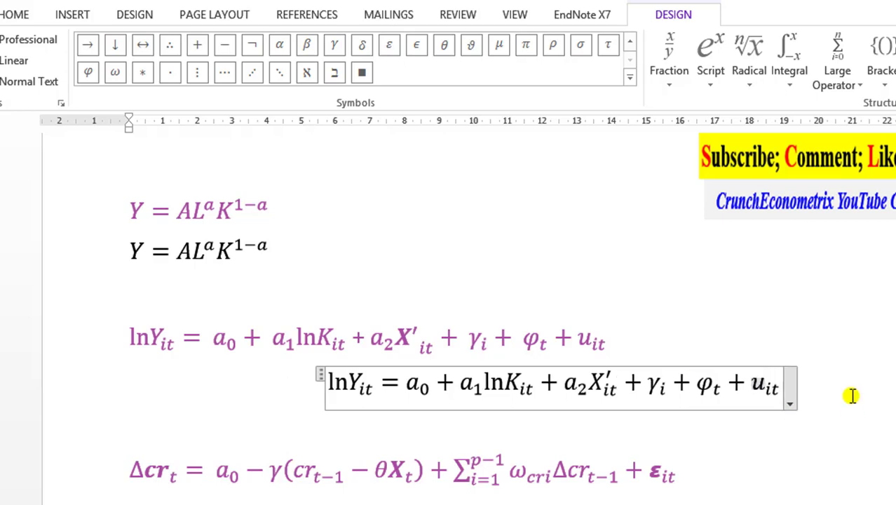
click(844, 401)
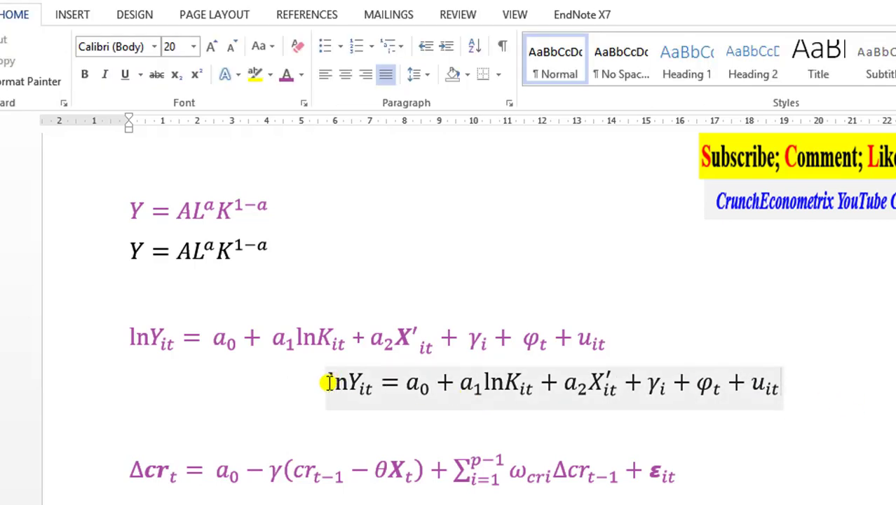
- Left-align the finished lnY_it equation under its sample
click(326, 382)
click(74, 15)
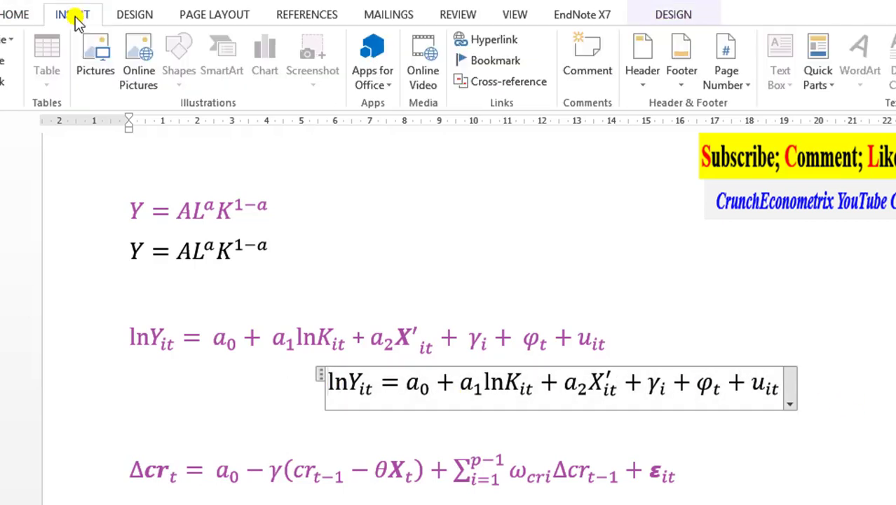
click(18, 15)
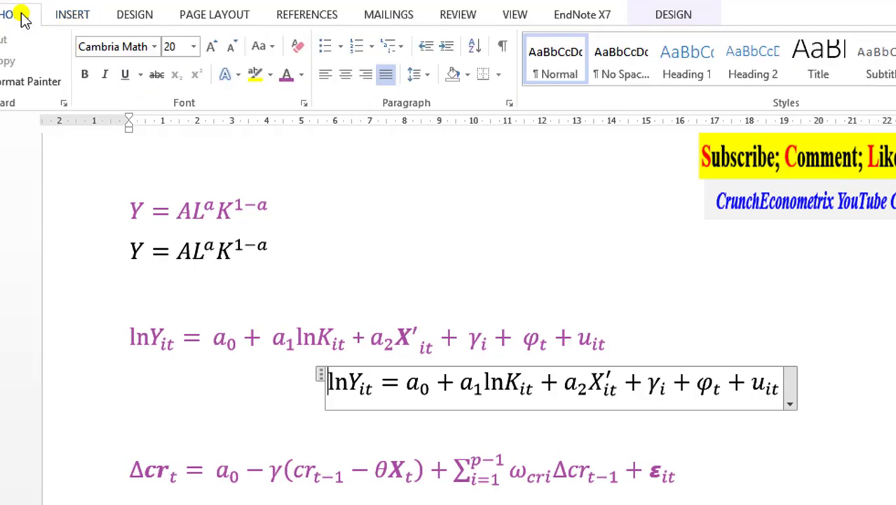
click(324, 74)
click(720, 322)
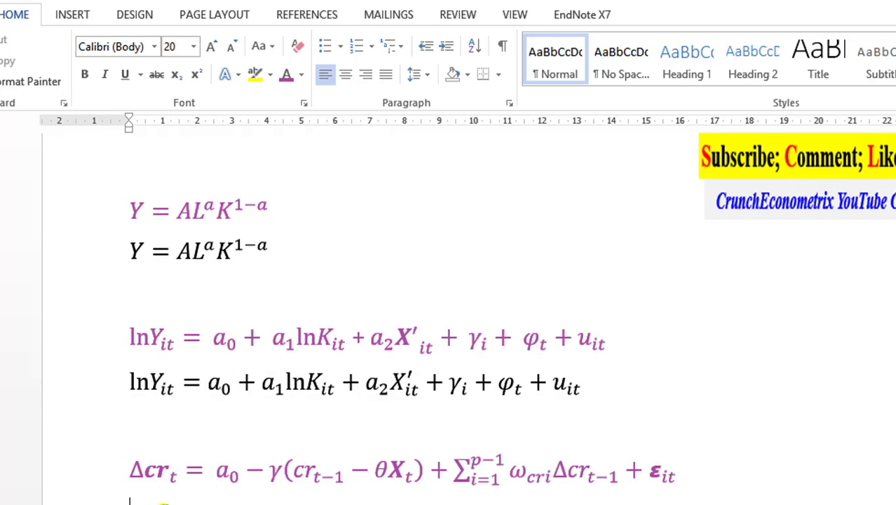
- Insert a new equation below the Δcr_t sample and start it with the Δ symbol
click(72, 15)
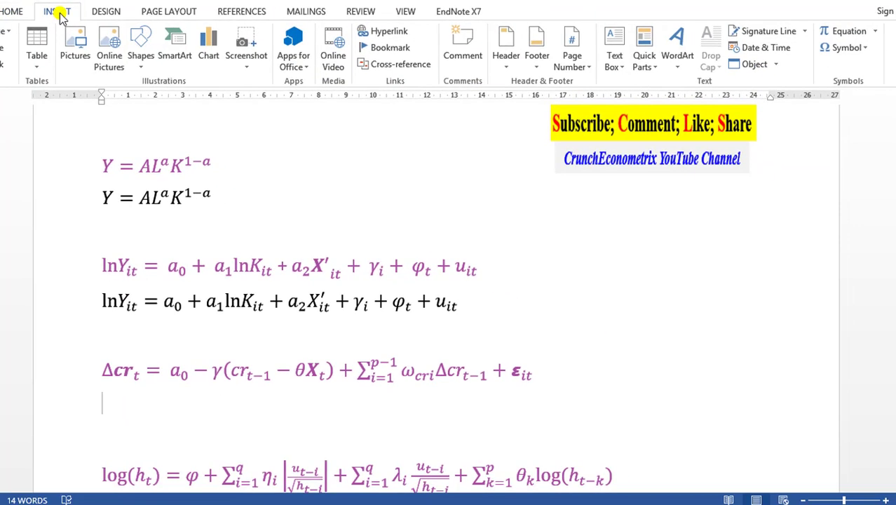
click(841, 31)
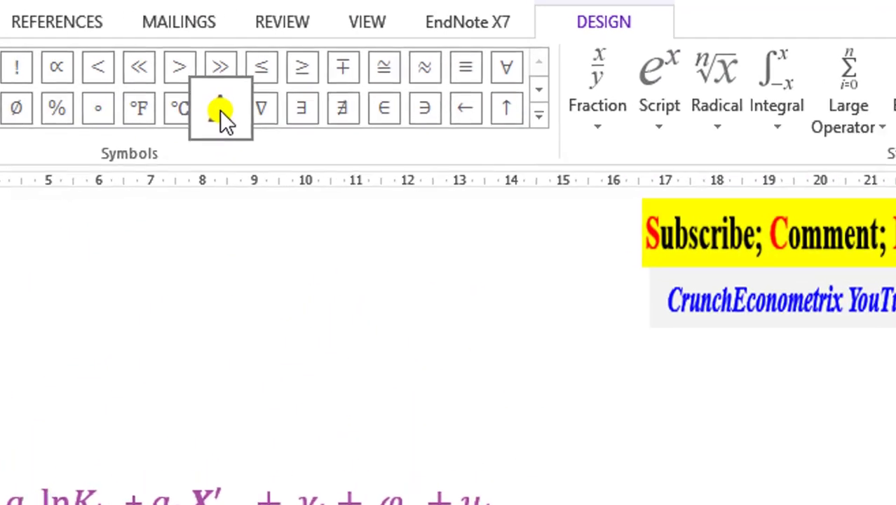
click(231, 104)
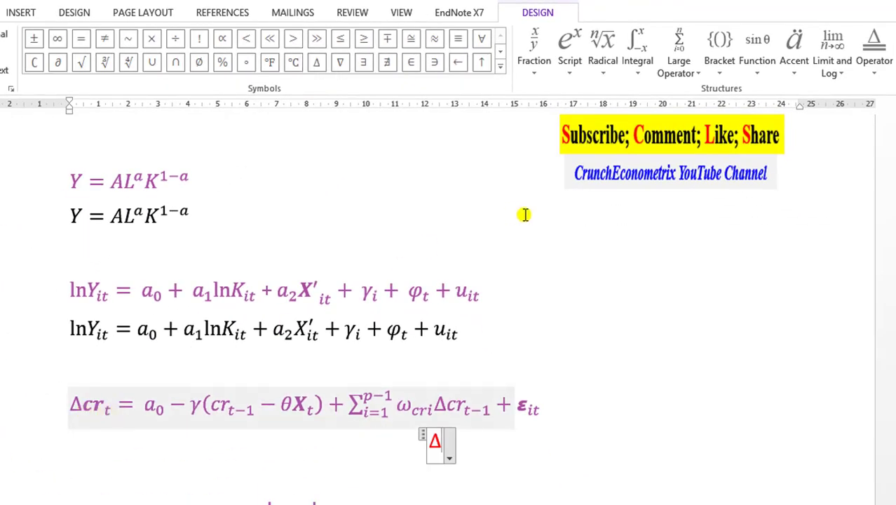
- Add a subscript structure after Δ with base cr and subscript t, followed by an equals sign
click(570, 78)
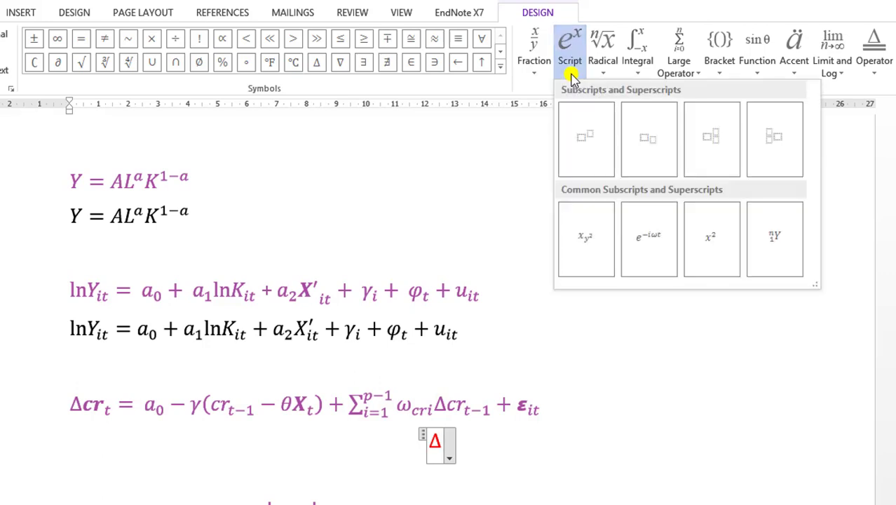
click(652, 146)
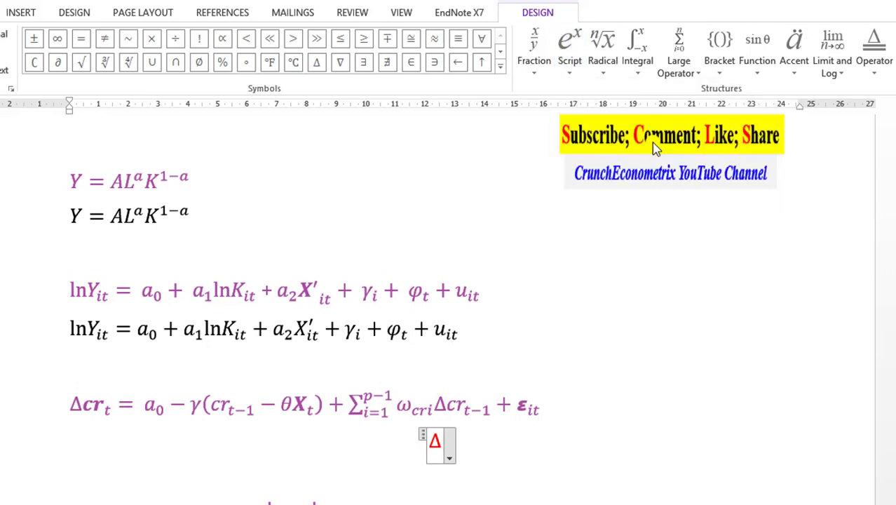
click(436, 438)
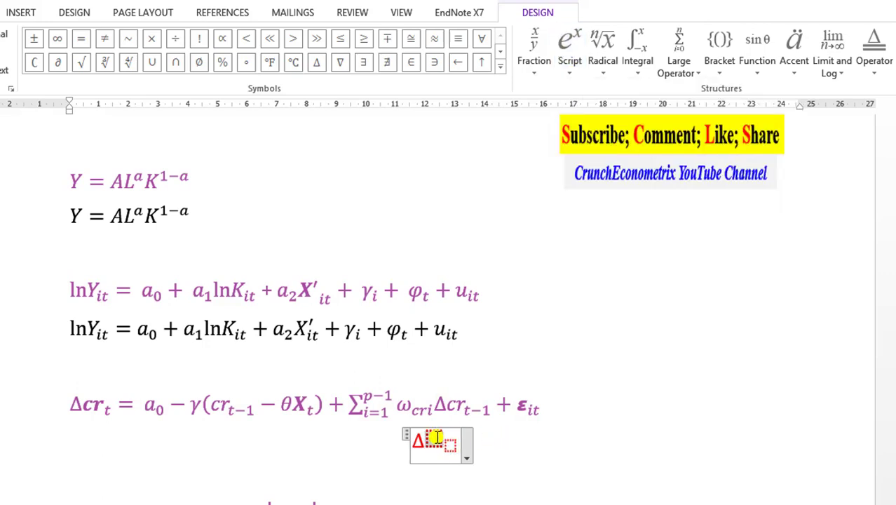
text(cr)
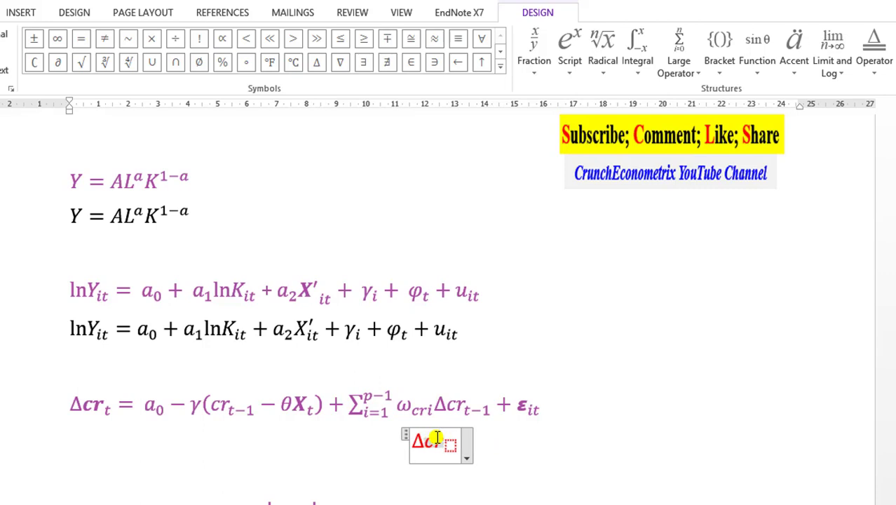
key(Right)
text(t)
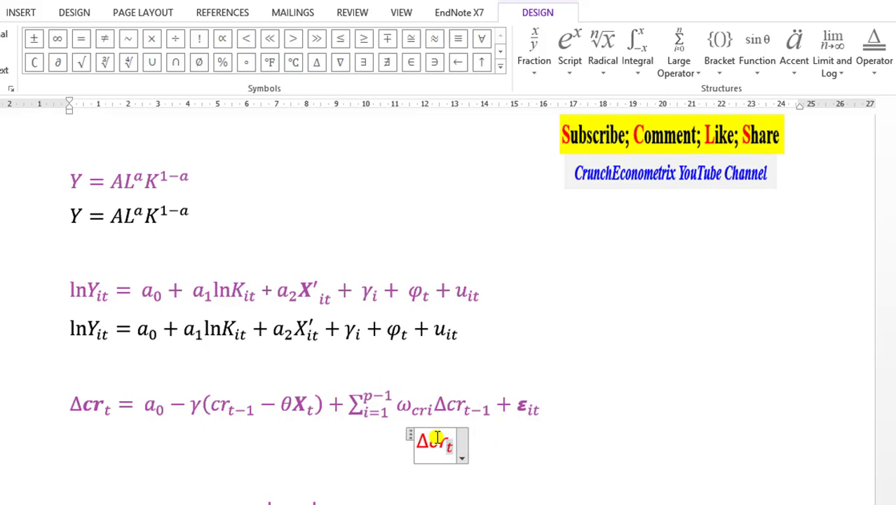
key(Right)
text(=)
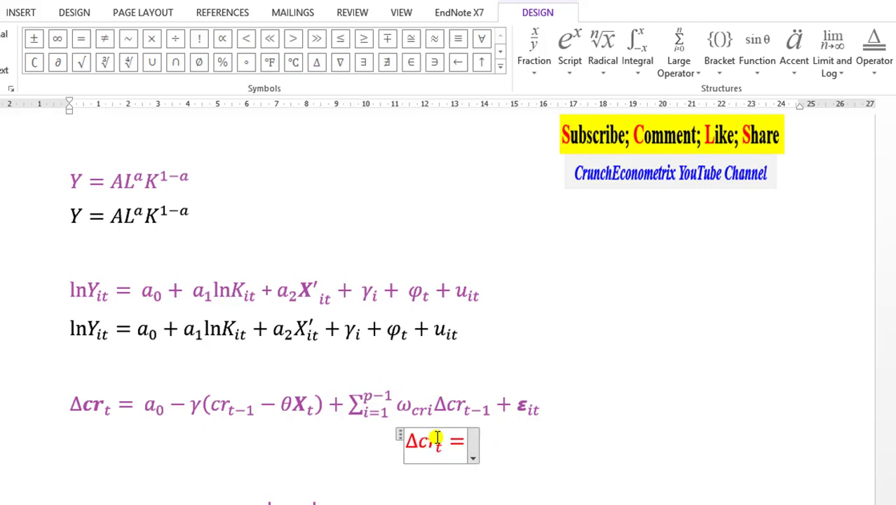
- Append a copy of the cr_t term after the equals sign
key(Left)
key(Left)
key(Left)
key(Left)
key(Left)
key(shift+Right)
key(shift+Right)
key(shift+Right)
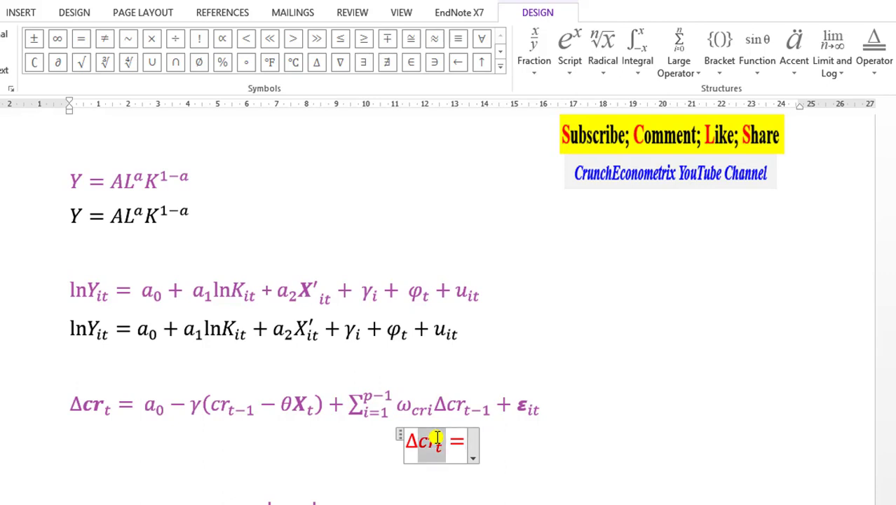
key(ctrl+c)
key(End)
key(ctrl+v)
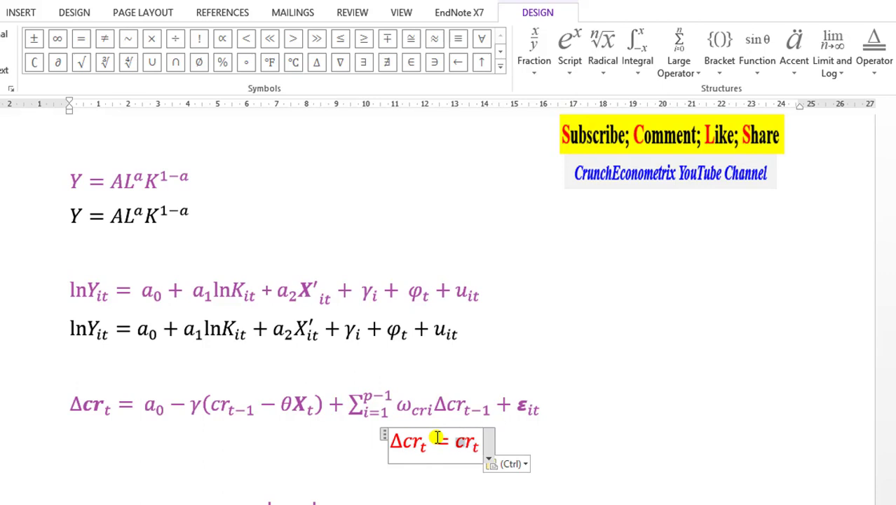
- Change the copied term after the equals sign to base a with subscript 0
key(Left)
key(Left)
key(Left)
key(BackSpace)
key(BackSpace)
text(a)
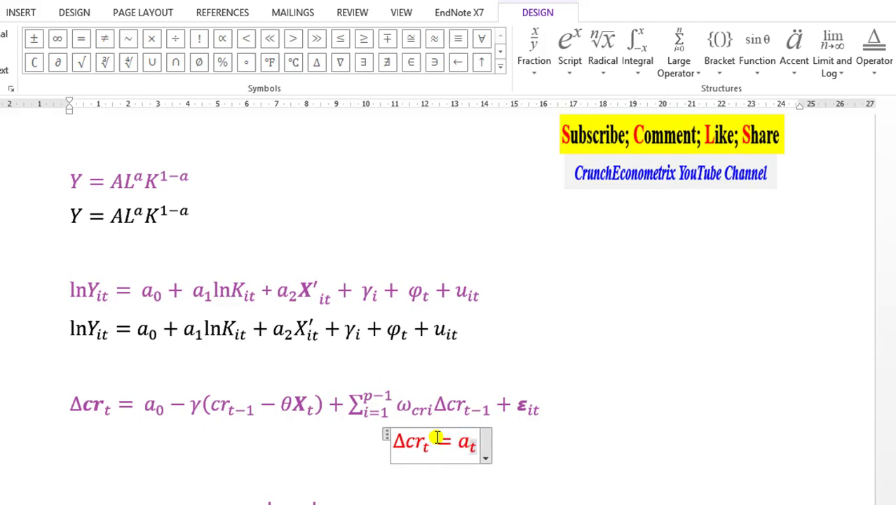
key(Right)
key(shift+Right)
text(0)
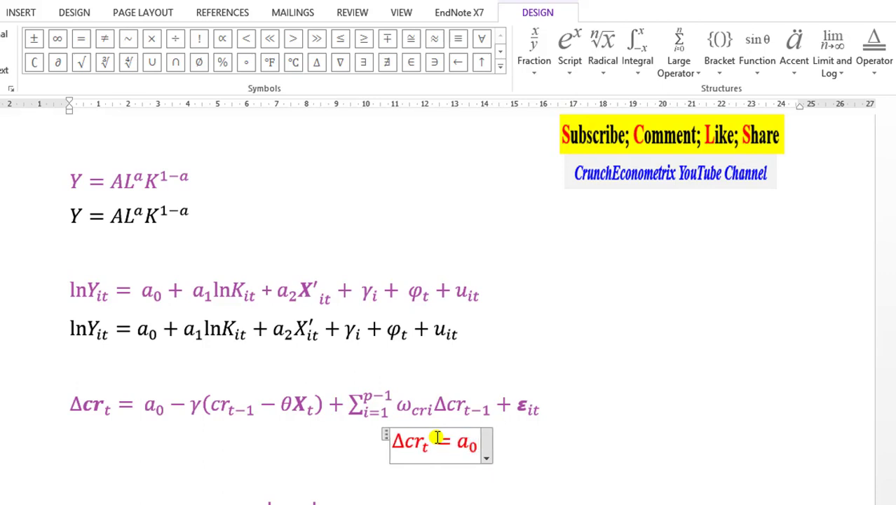
- Add a minus sign, the Greek letter γ and an empty round-bracket structure after a_0
text(-)
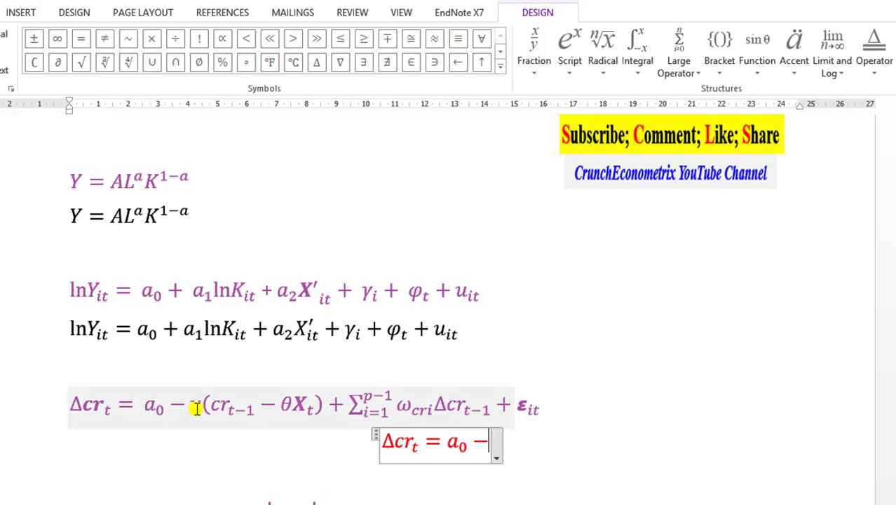
click(500, 50)
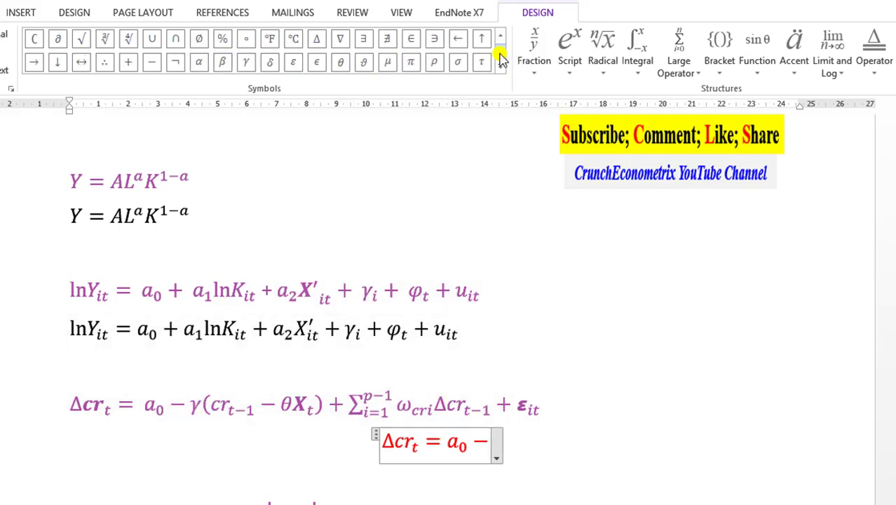
click(247, 64)
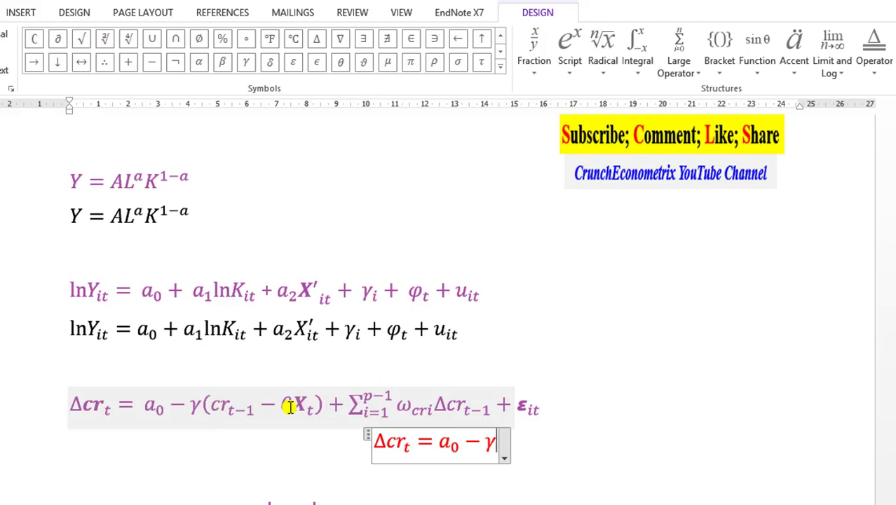
text(()
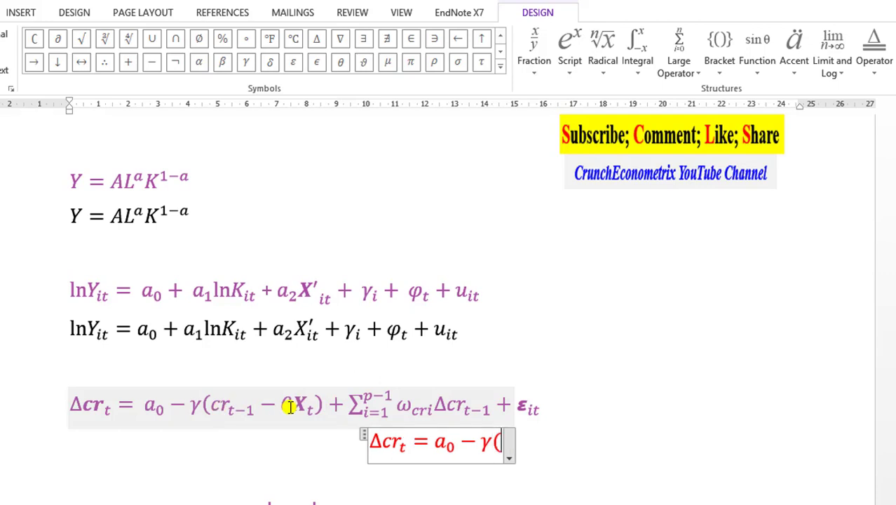
key(BackSpace)
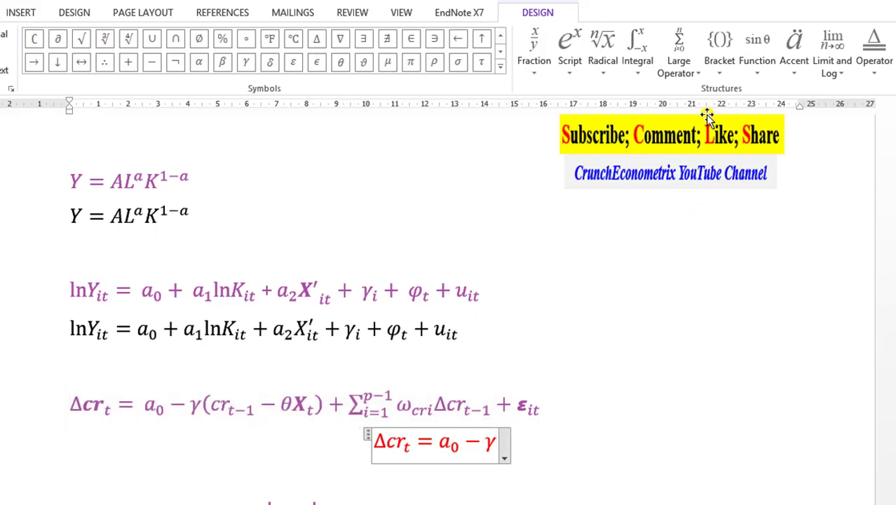
click(721, 74)
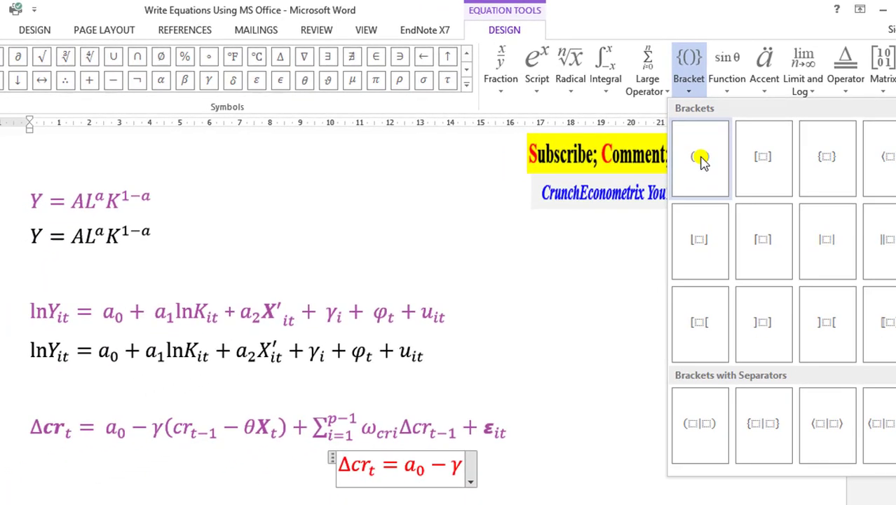
click(580, 200)
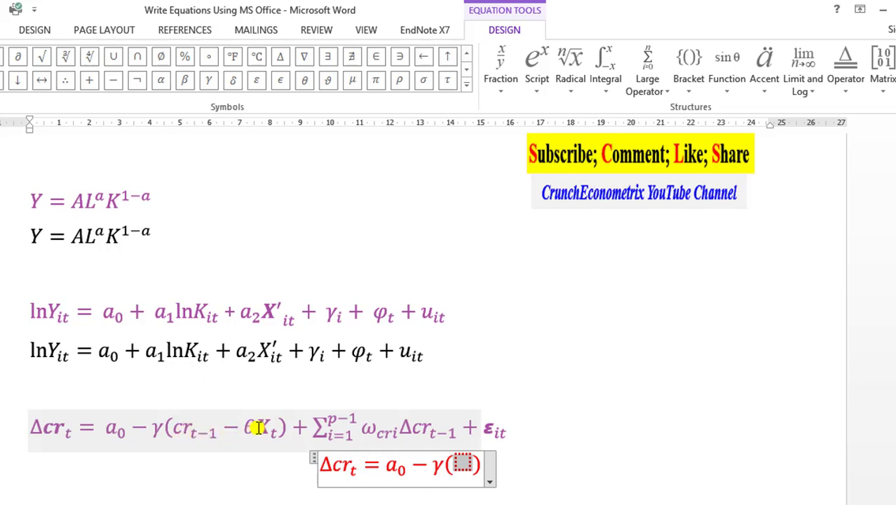
- Copy the cr_t term into the empty brackets and extend the copy's subscript to t-1
click(336, 469)
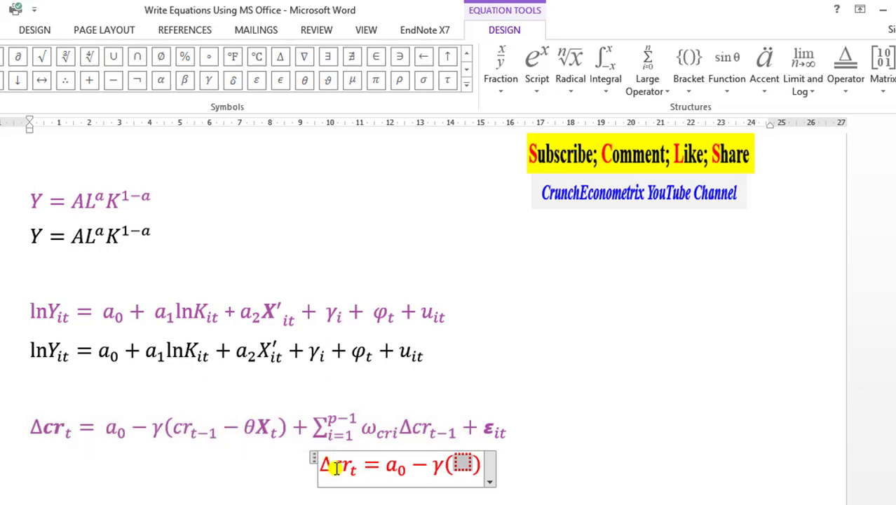
click(336, 468)
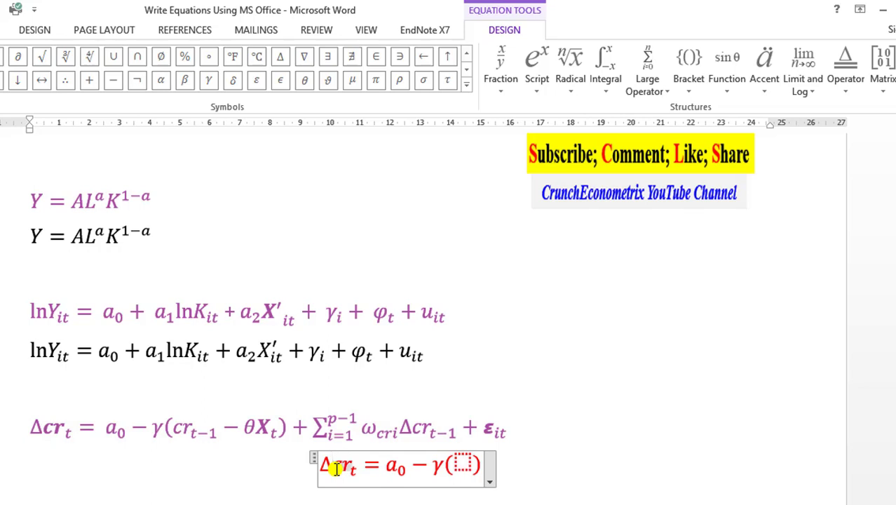
double_click(336, 468)
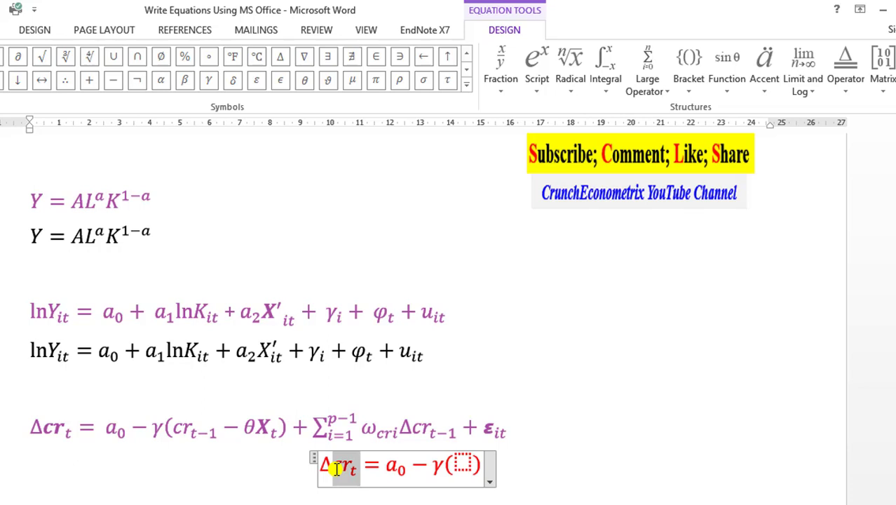
key(ctrl+c)
click(459, 462)
key(ctrl+v)
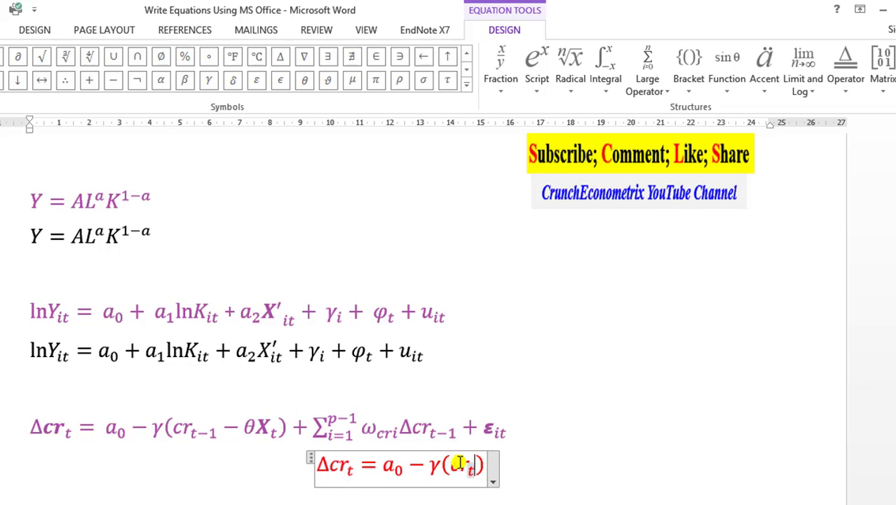
text(-)
text(1)
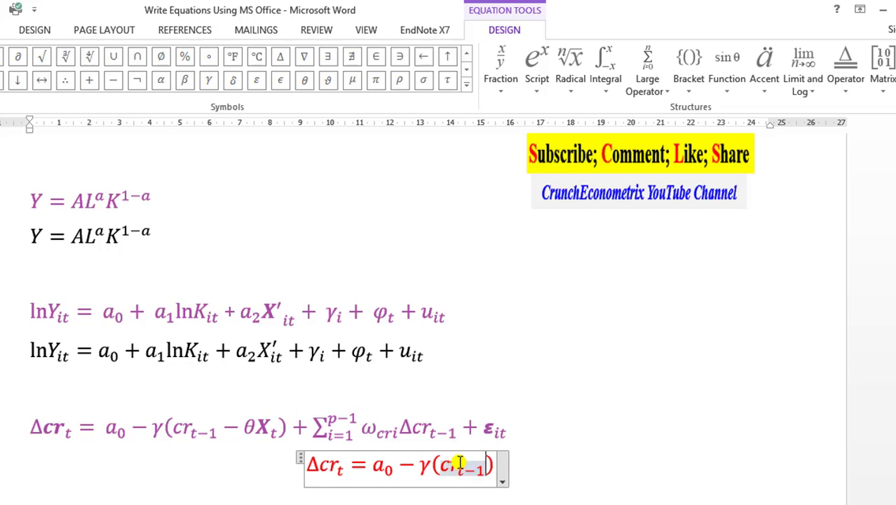
- Add a minus sign and the Greek letter θ after cr_t-1 inside the brackets
key(Right)
text(-)
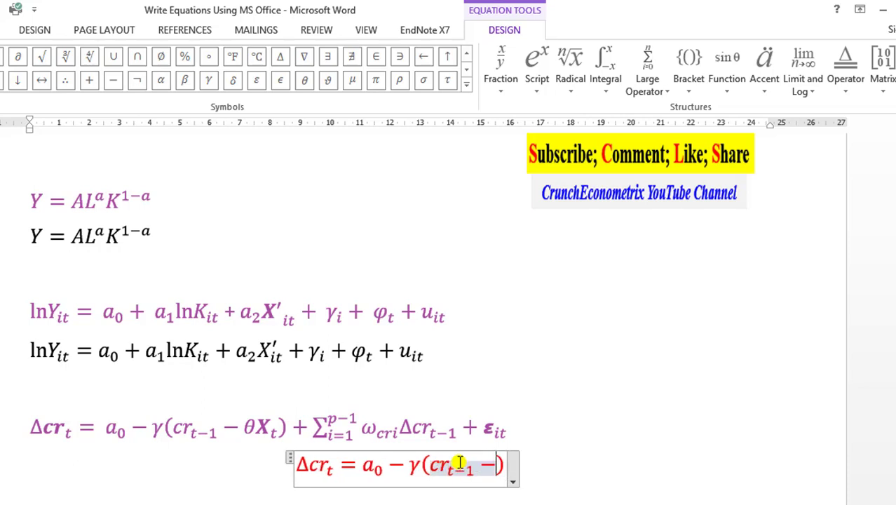
click(306, 79)
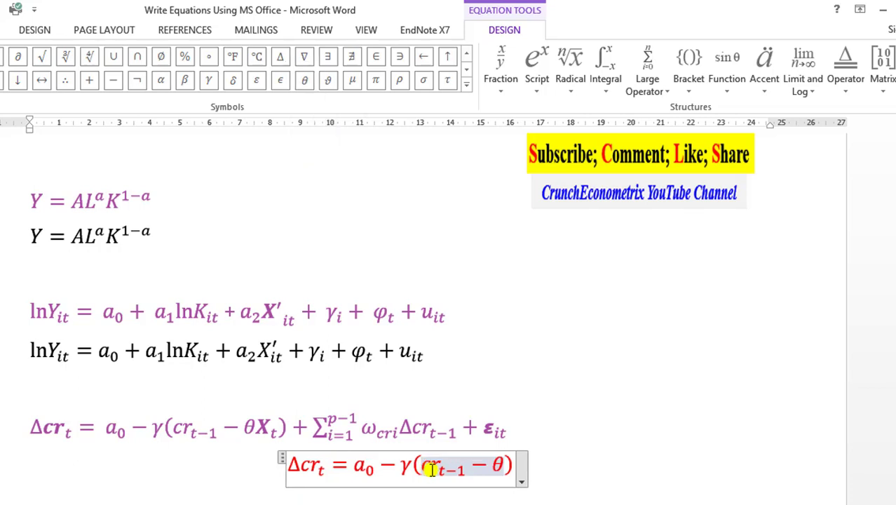
- Paste the copied cr_t term after θ inside the brackets and change its base to X
key(ctrl+v)
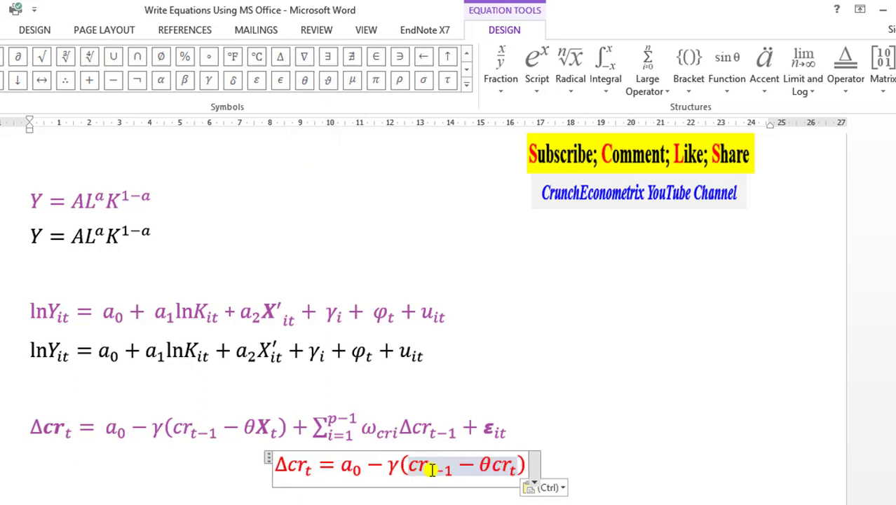
click(433, 469)
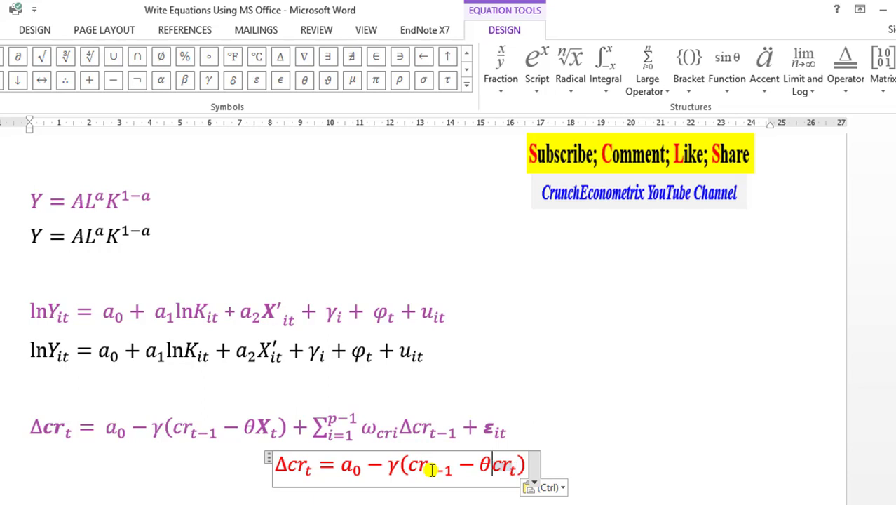
key(BackSpace)
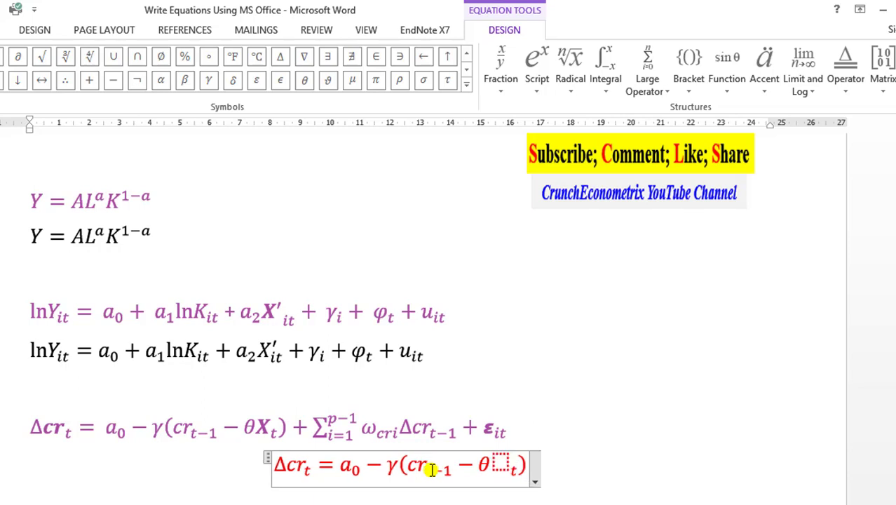
text(X)
key(Right)
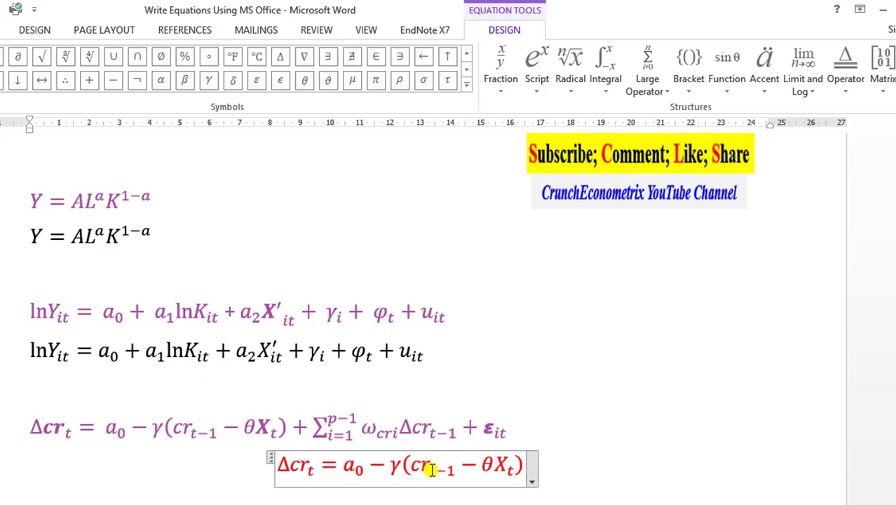
- Add a plus sign and a summation with side limits after the brackets, with upper limit p-1 and lower limit i=1
text(+)
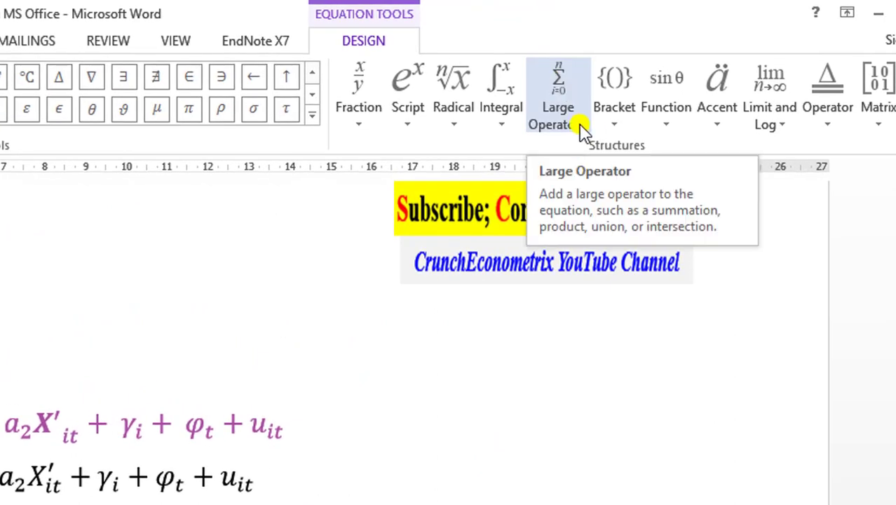
click(589, 122)
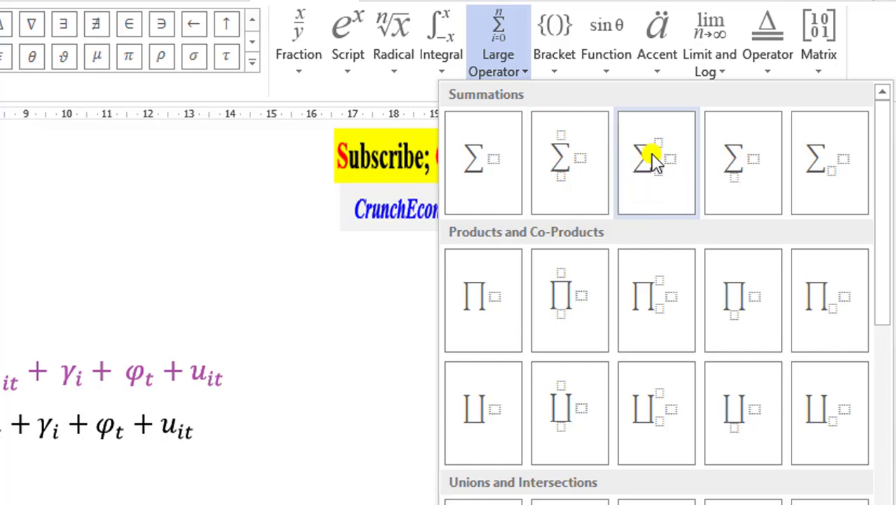
click(654, 160)
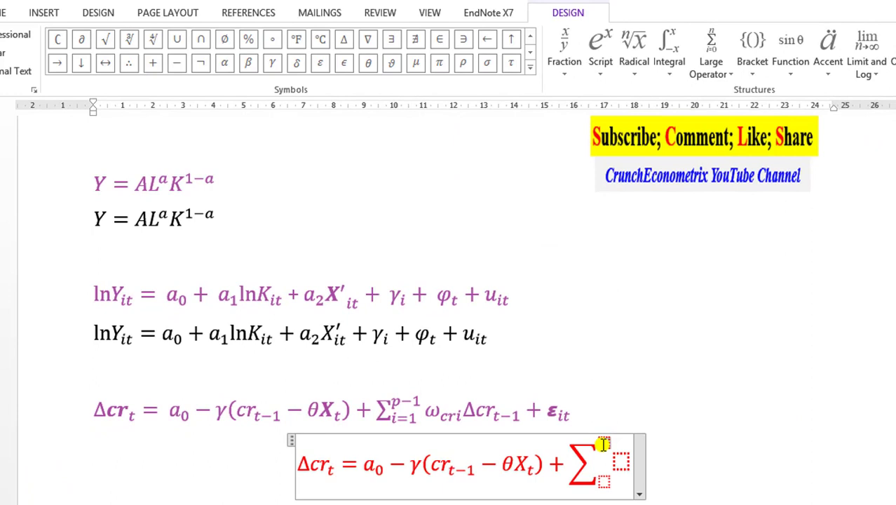
click(603, 444)
text(p-1)
click(596, 477)
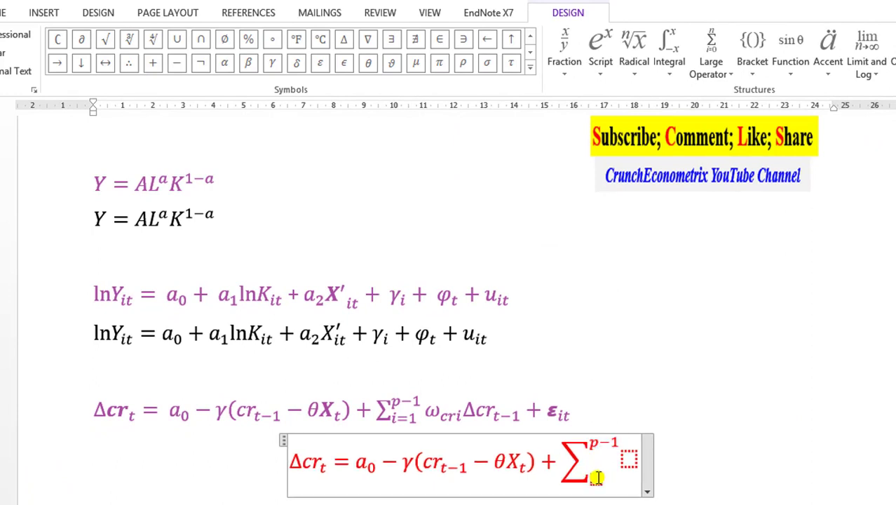
text(i=1)
- Copy the a_0 term into the empty placeholder of the summation
click(629, 459)
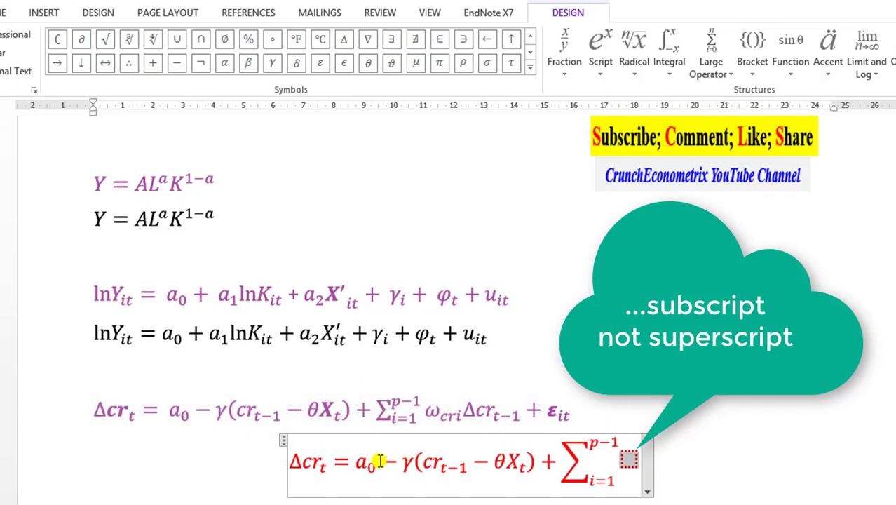
click(624, 457)
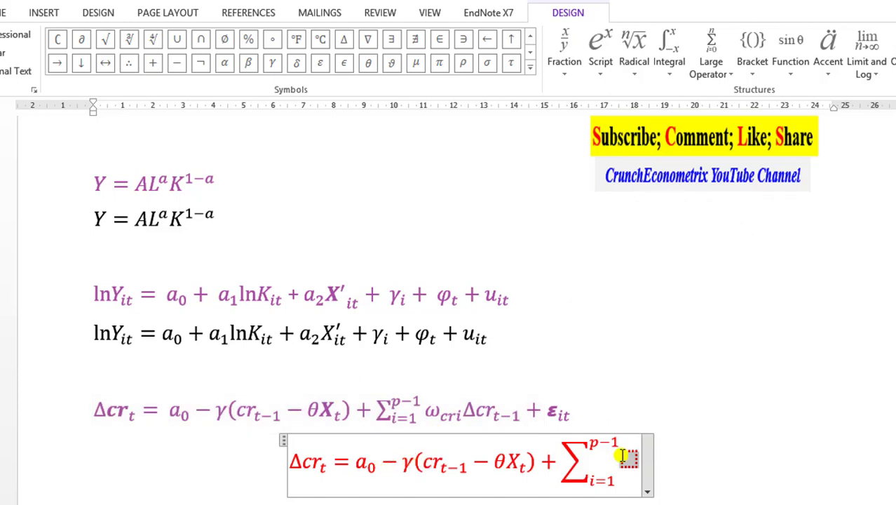
double_click(356, 463)
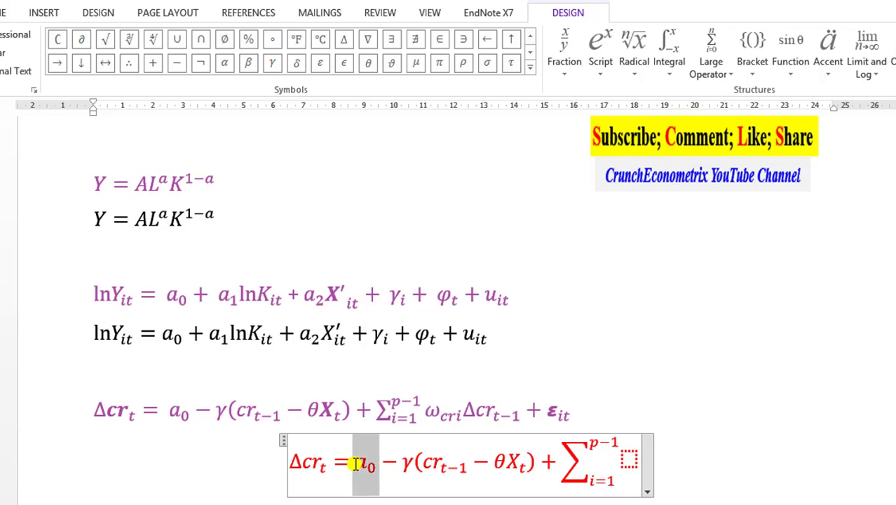
click(628, 462)
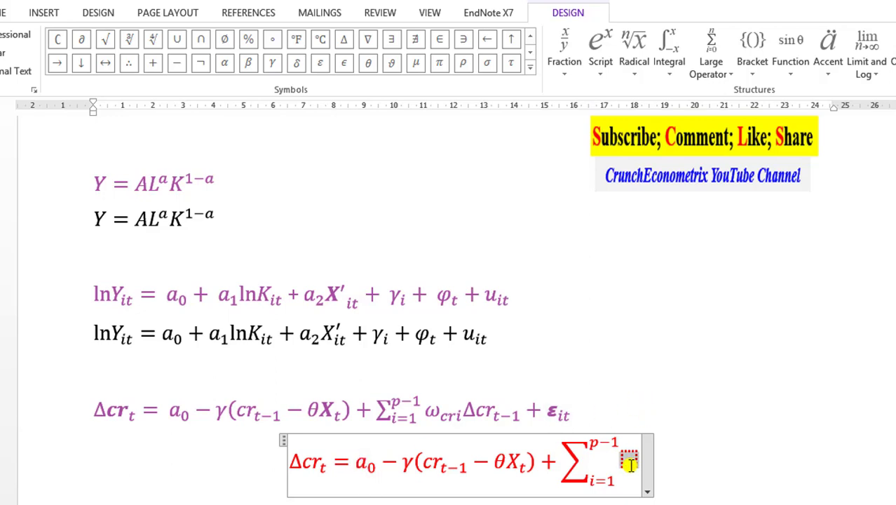
key(ctrl+v)
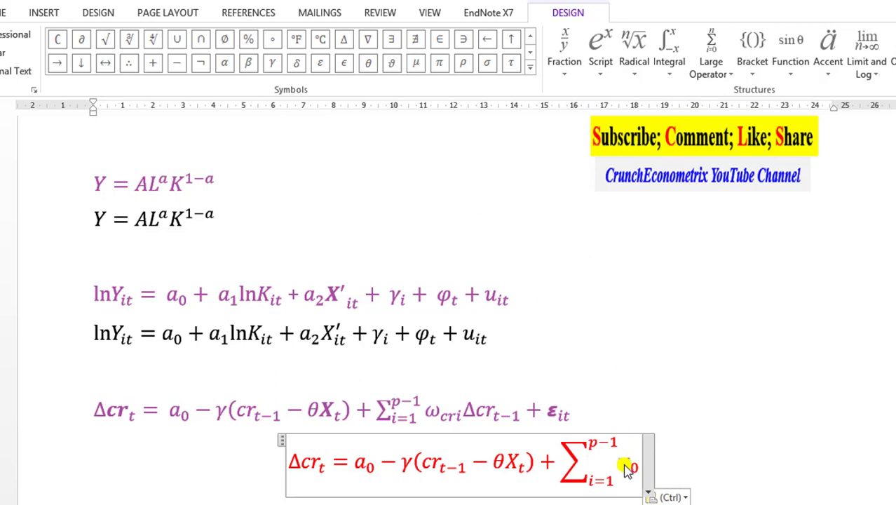
- Change the copied term in the summation to base ω with subscript cri
click(531, 52)
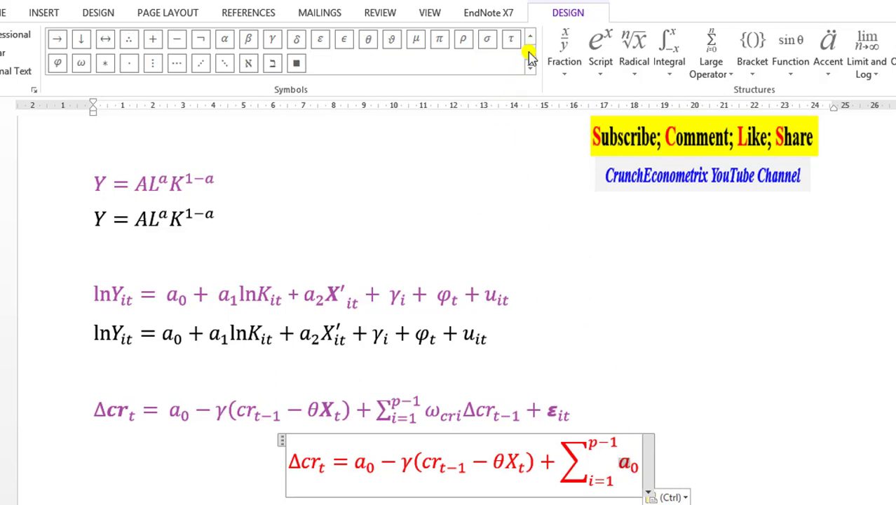
click(81, 63)
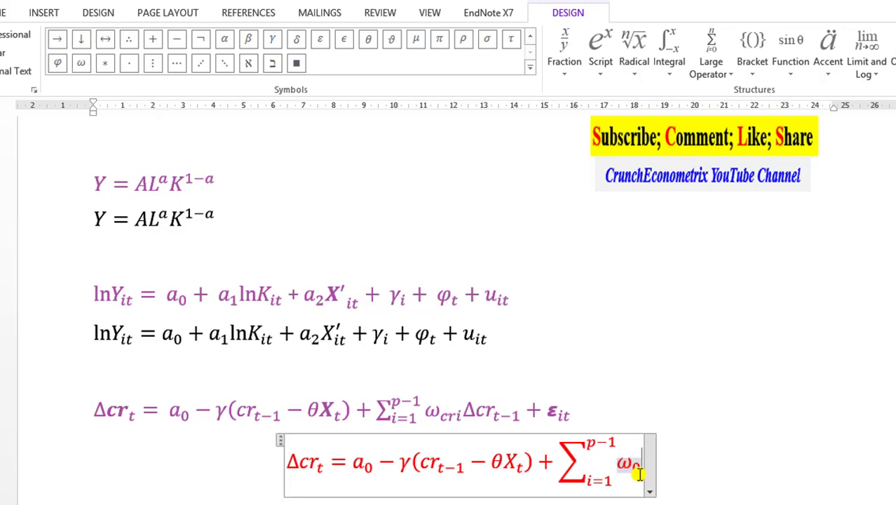
click(639, 475)
key(BackSpace)
text(cri)
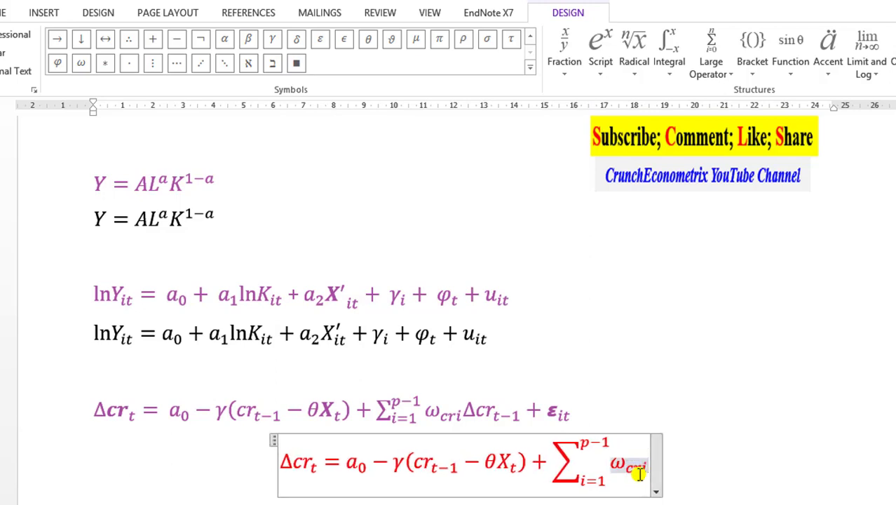
- Add the Δ symbol after ω_cri, followed by a copy of the bracketed cr_t-1 term
click(531, 37)
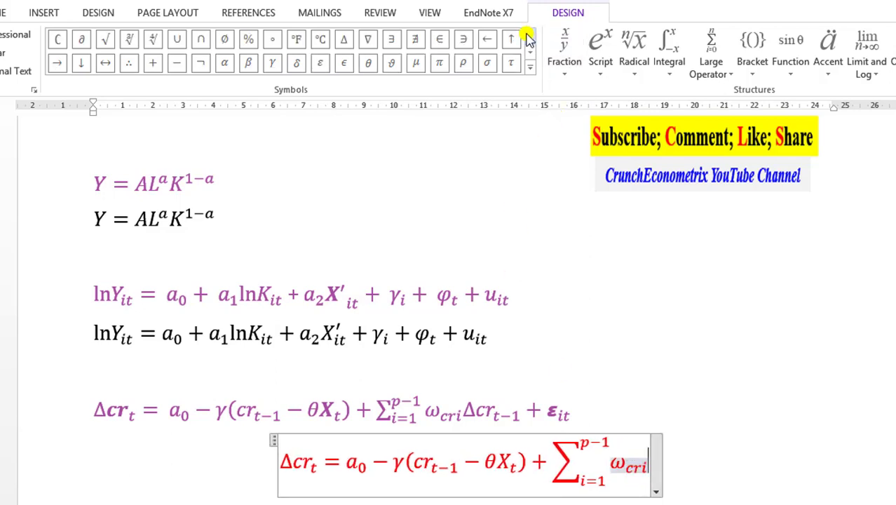
click(344, 40)
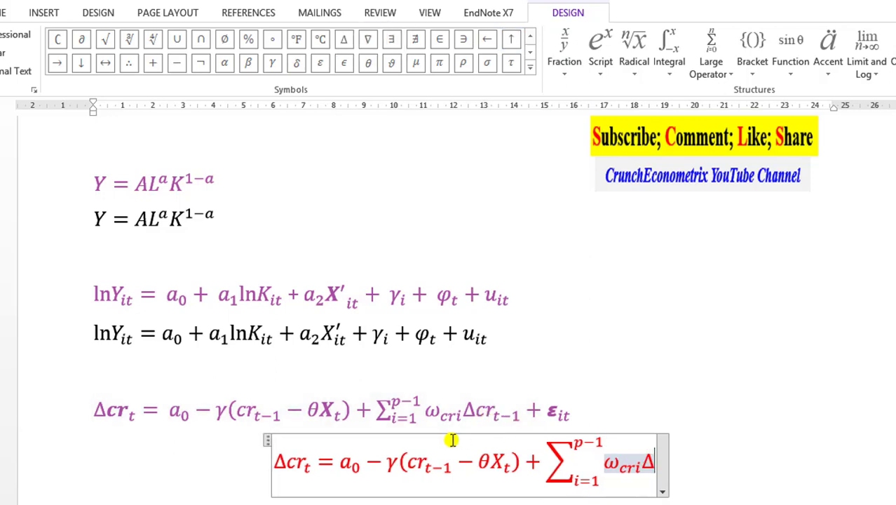
click(416, 463)
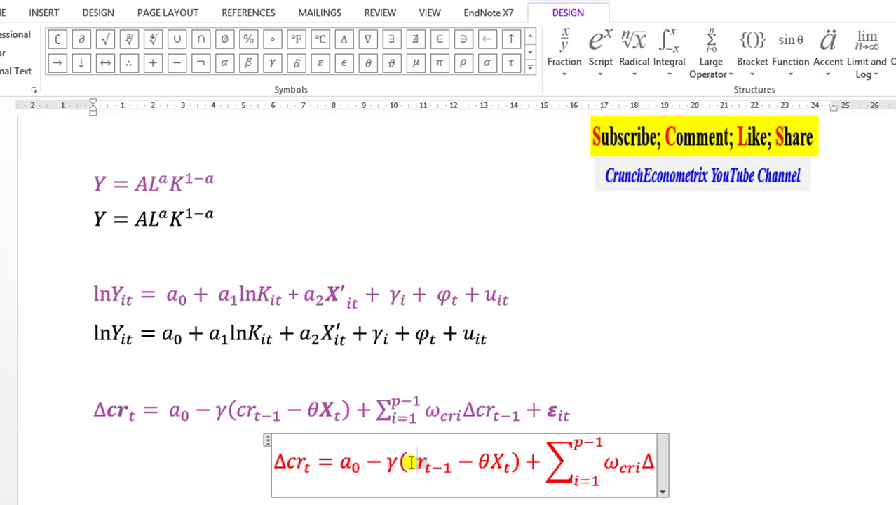
double_click(414, 463)
key(End)
key(ctrl+v)
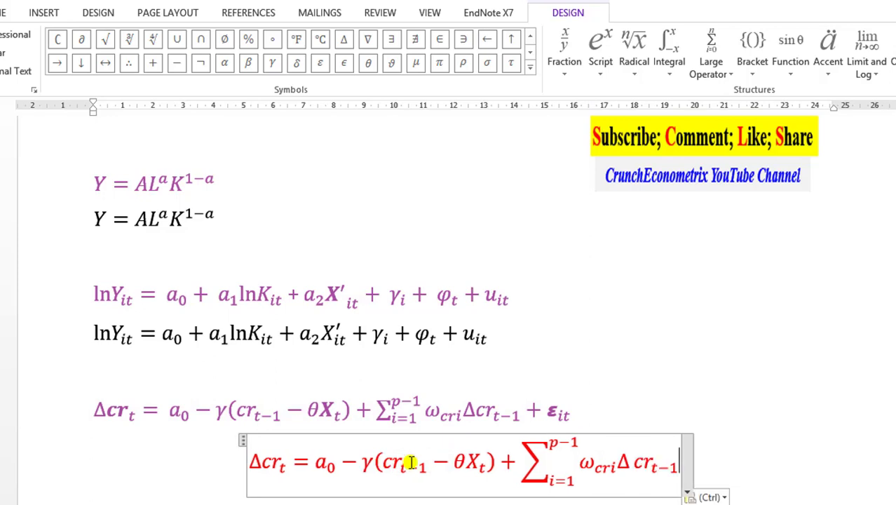
- Add a plus sign and another copy of cr_t-1 at the end, replacing the copy's base with ε
text(+)
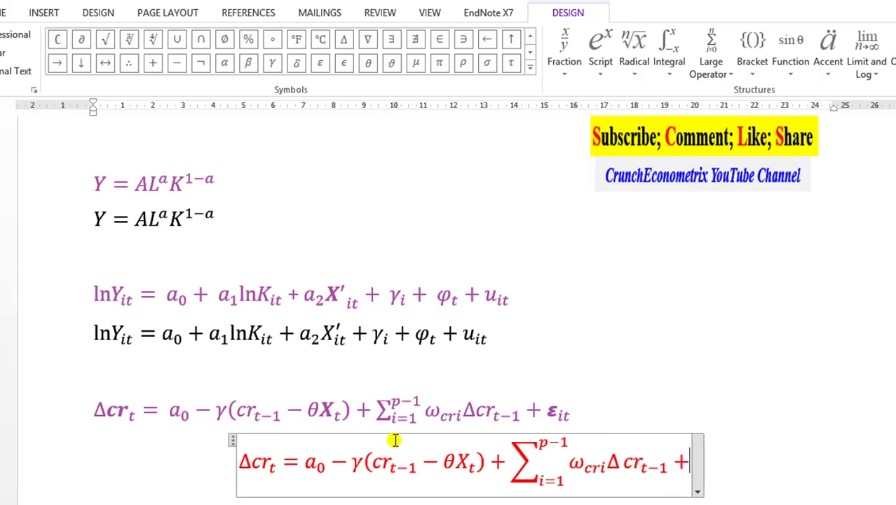
text(cr_{t−1})
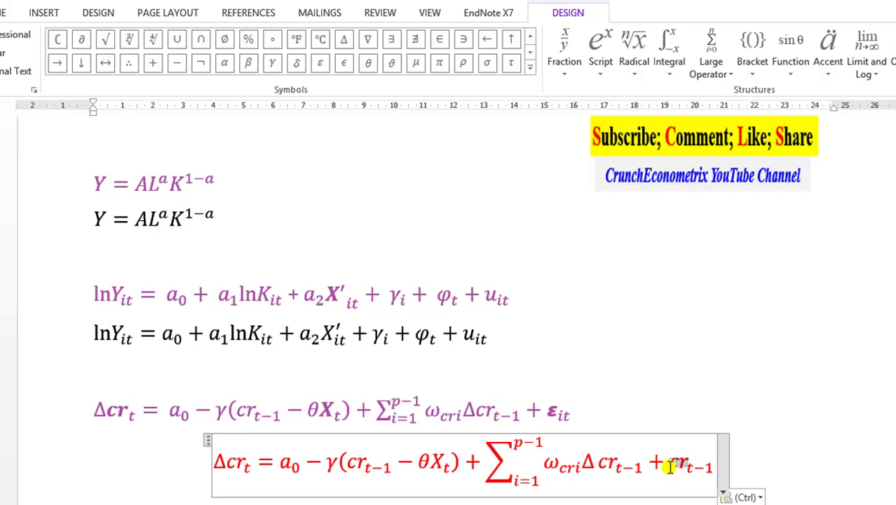
click(319, 66)
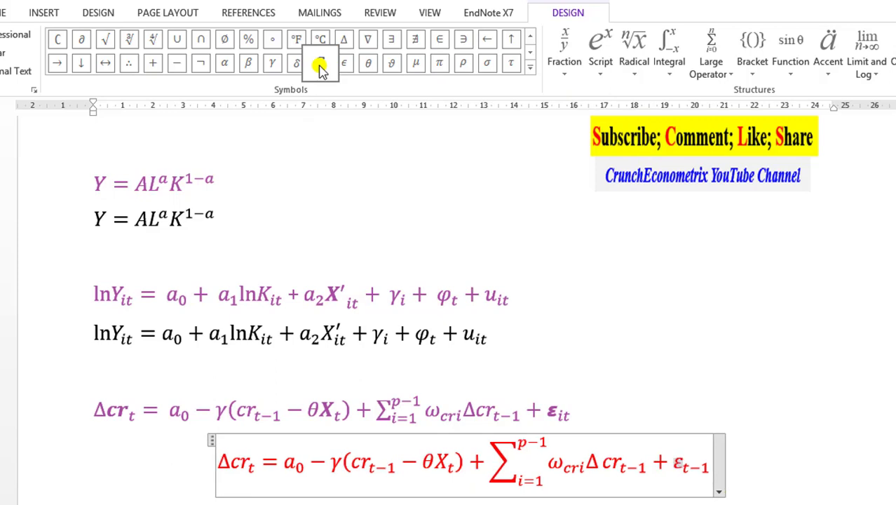
- Change the subscript of ε to it and left-align the finished Δcr_t equation
key(shift+End)
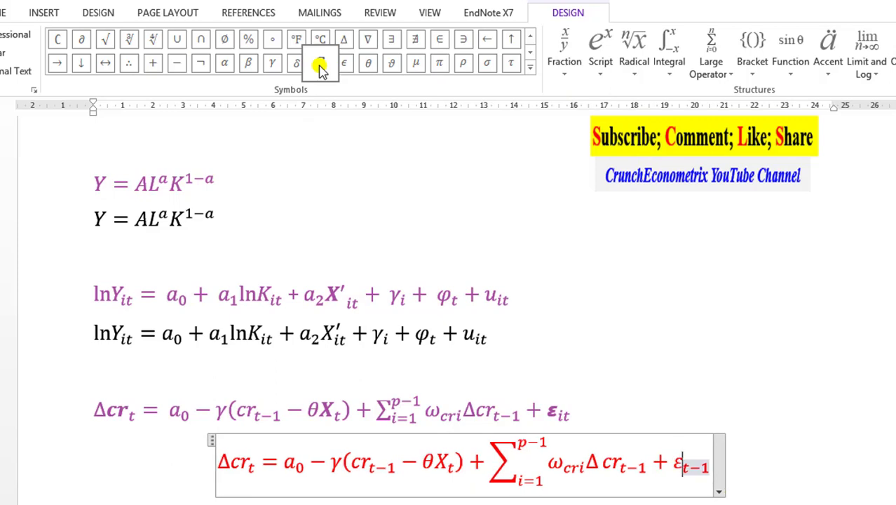
key(Left)
text(i)
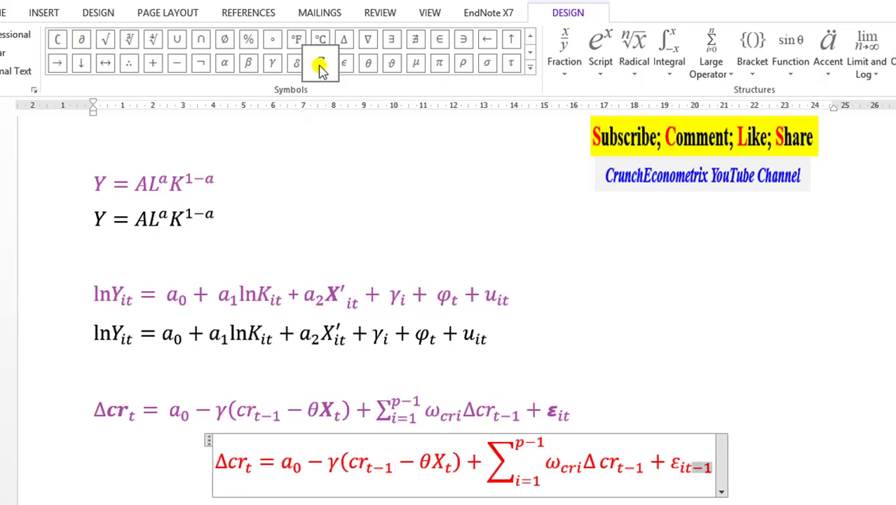
key(Delete)
click(174, 466)
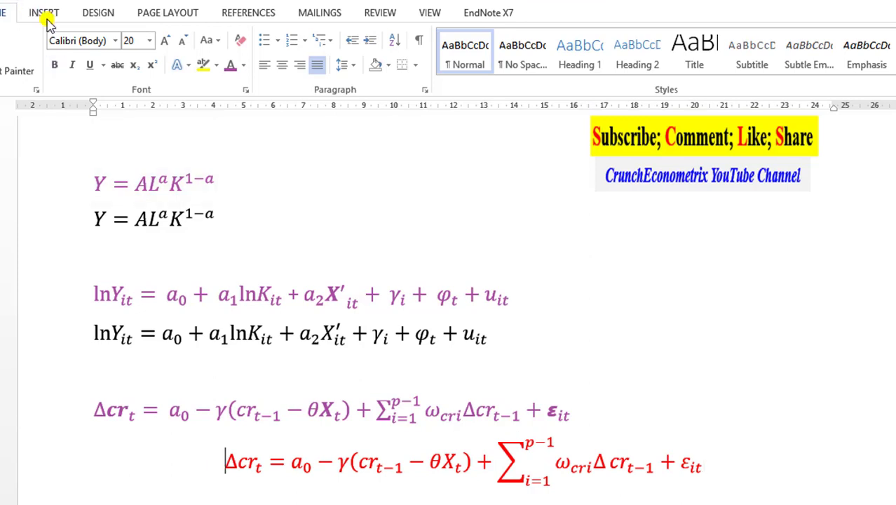
click(265, 65)
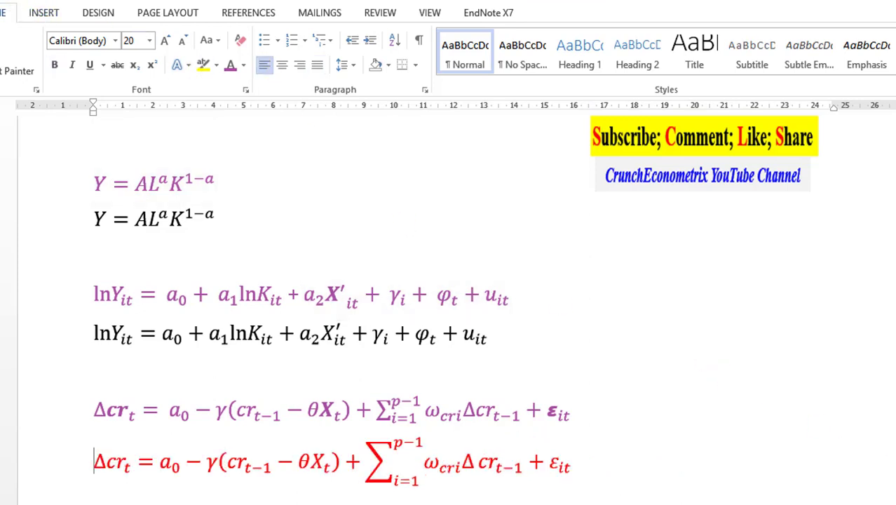
- Insert a new equation below the sample log(h_t) equation and enter log in it
scroll(448, 301, down, 2)
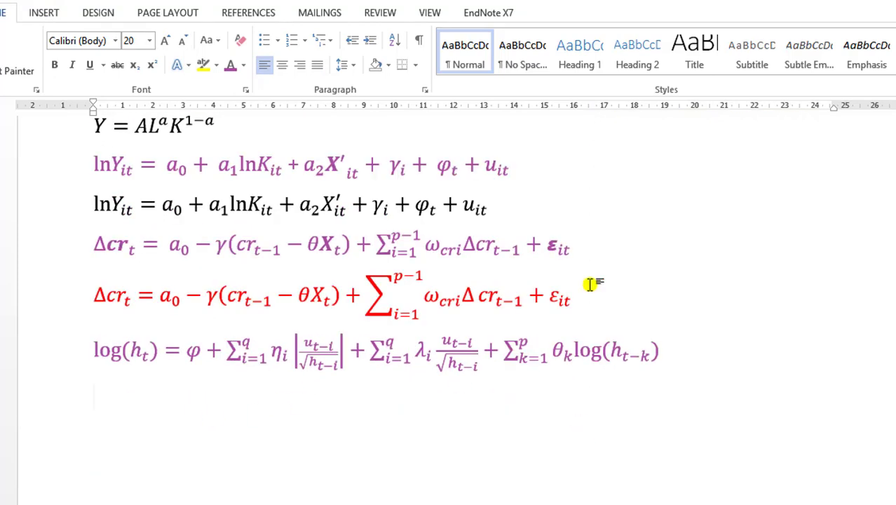
click(42, 14)
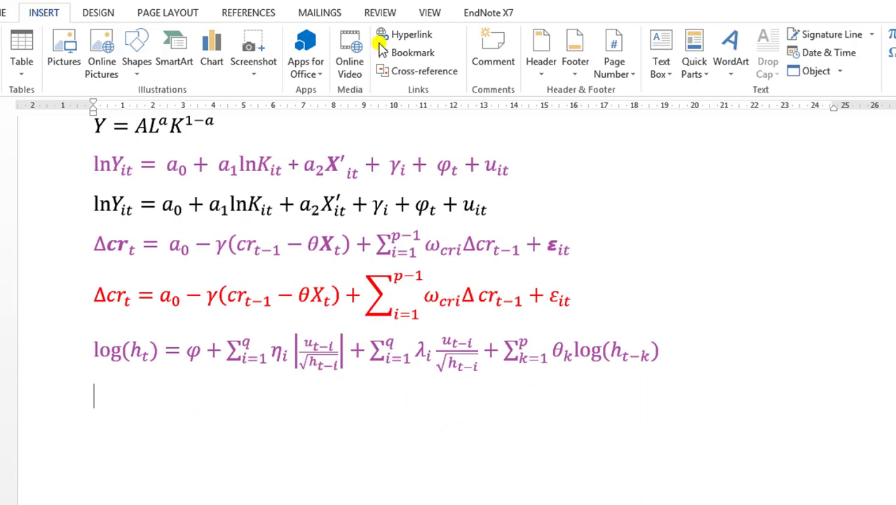
click(890, 35)
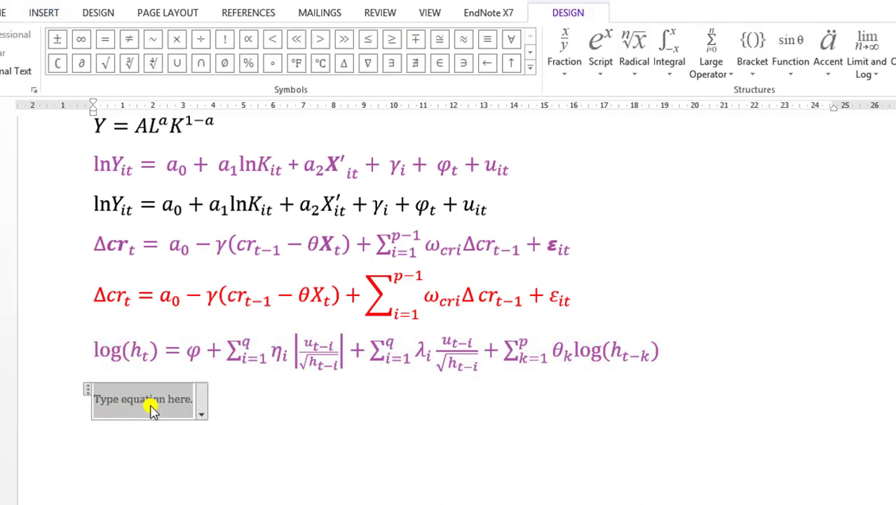
text(log)
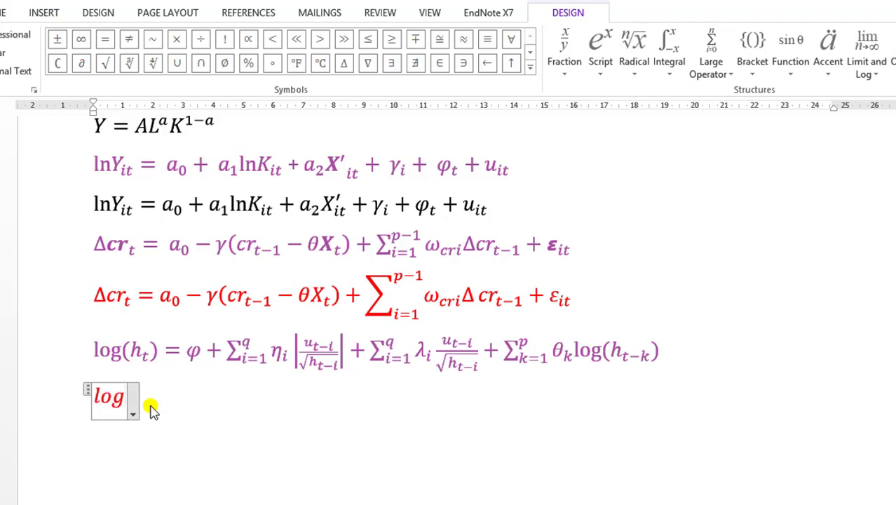
- Remove the italic formatting from the word log in the new equation
key(shift+Left)
key(shift+Left)
key(shift+Left)
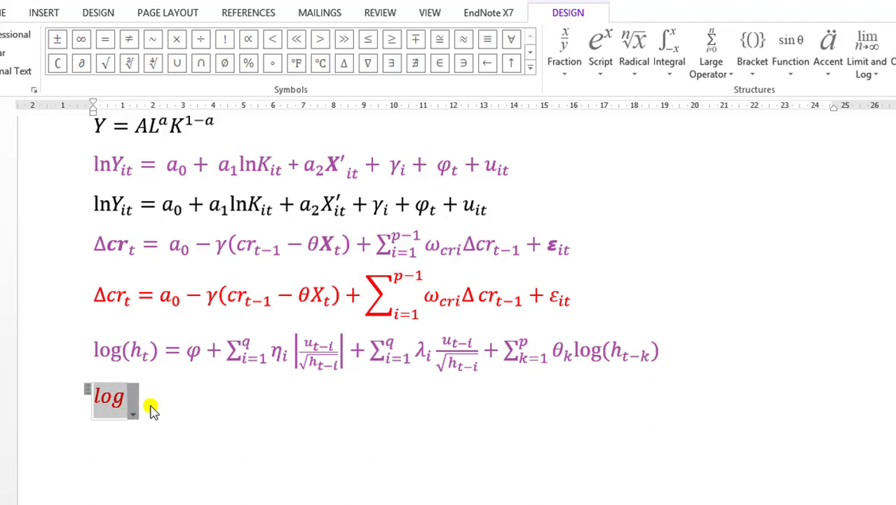
key(ctrl+i)
click(151, 410)
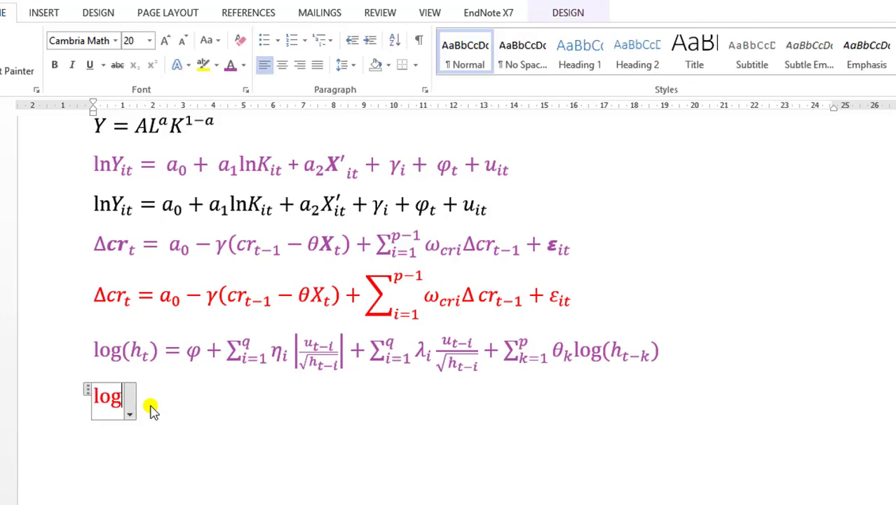
- Add an empty round-bracket structure after log and select its placeholder
click(44, 14)
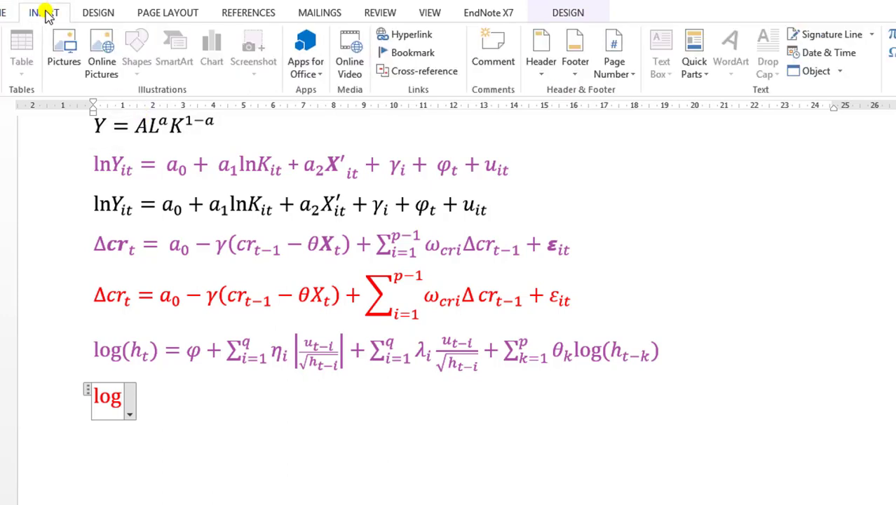
click(568, 12)
click(755, 76)
click(140, 396)
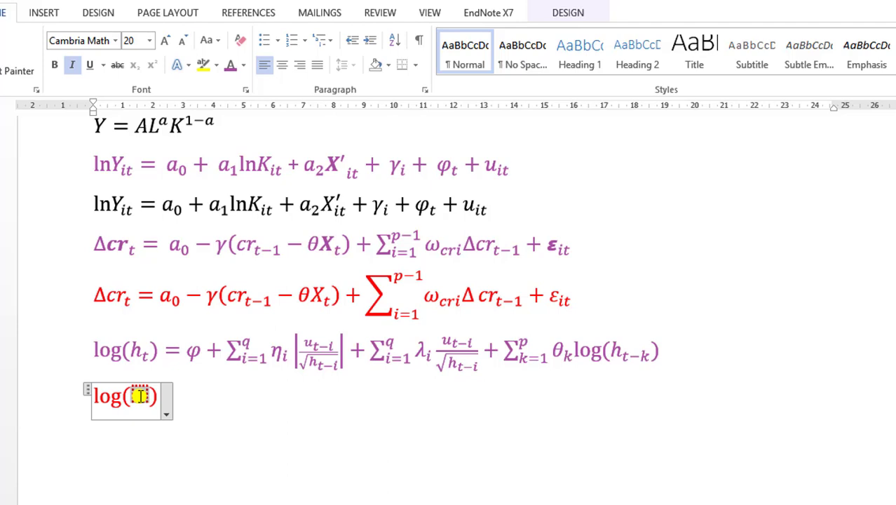
- Fill the brackets after log with a subscript structure holding h as the base and t as the subscript
click(45, 13)
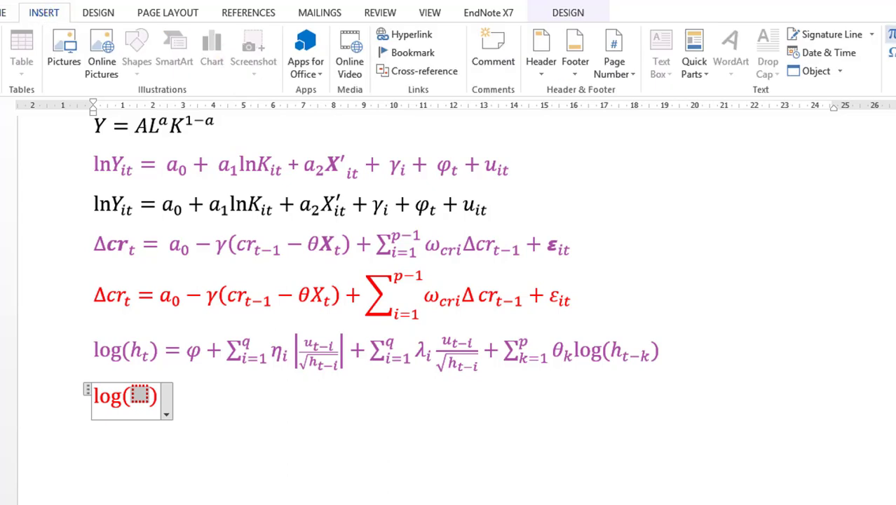
click(568, 13)
click(600, 70)
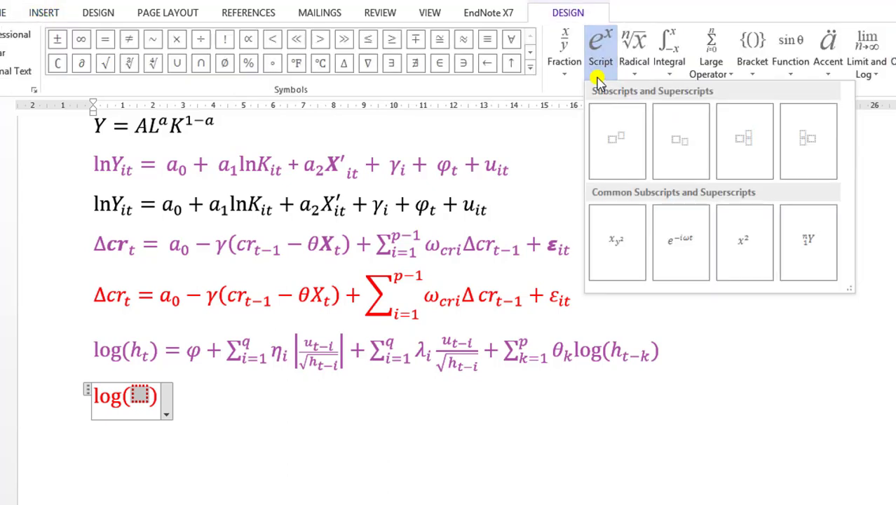
click(681, 140)
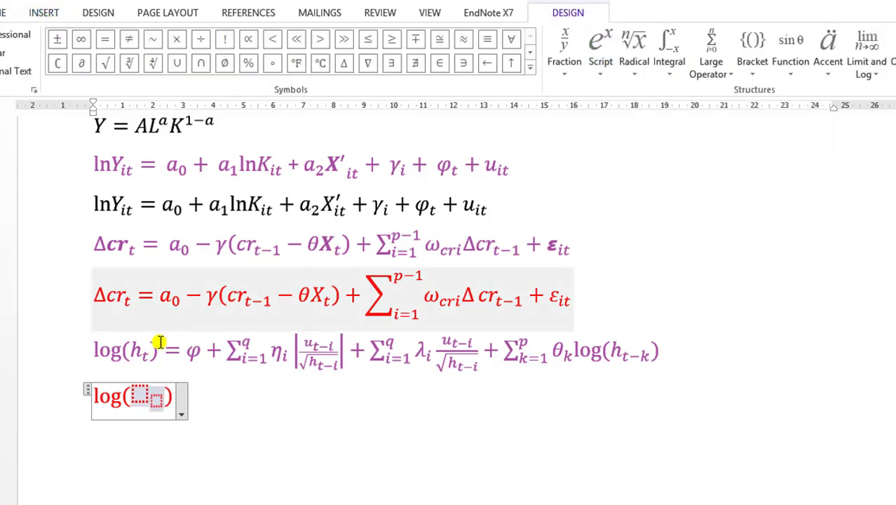
click(140, 394)
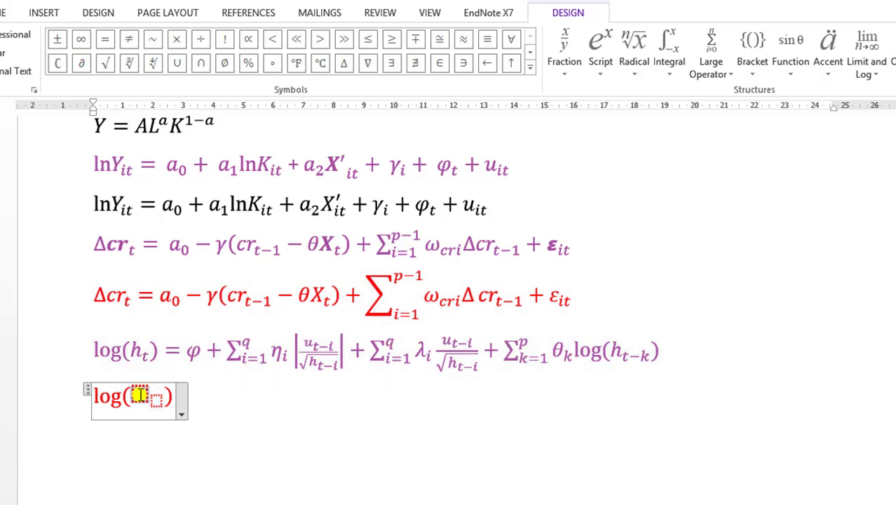
text(h)
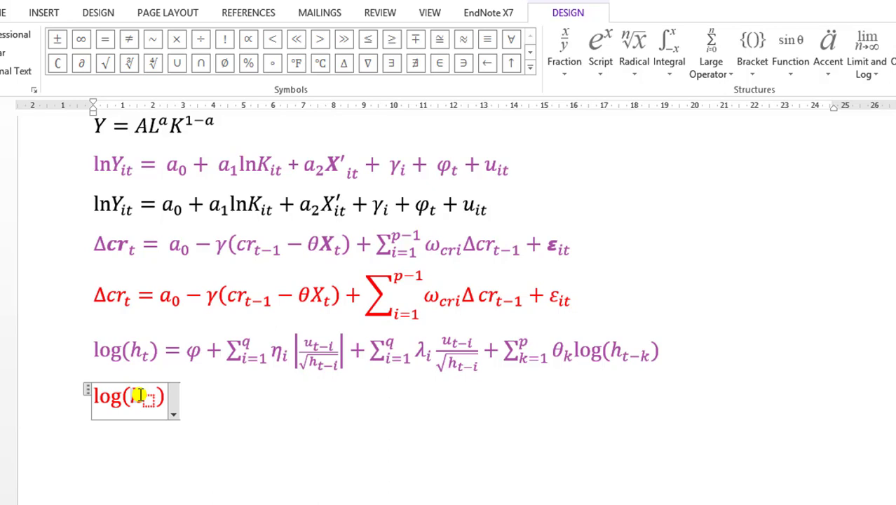
key(Right)
text(t) )
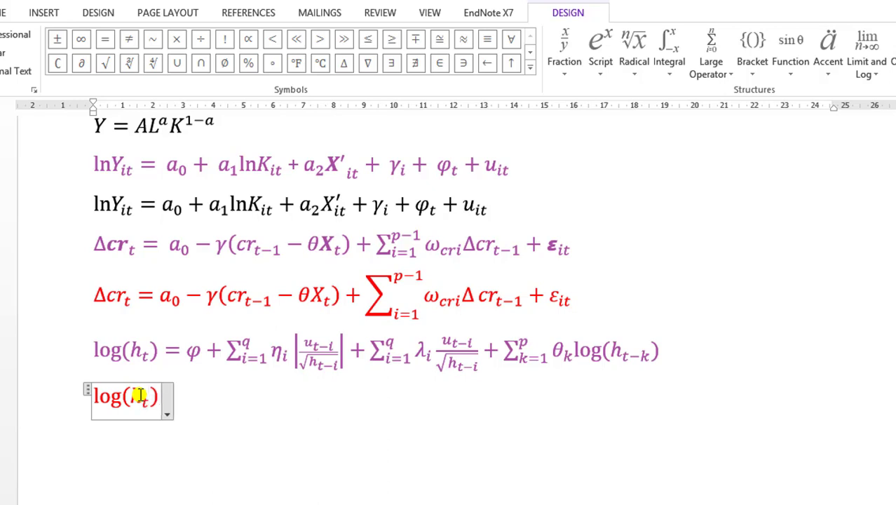
- Continue the log(h_t) equation with an equals sign, the Greek letter φ and a plus sign
text(=)
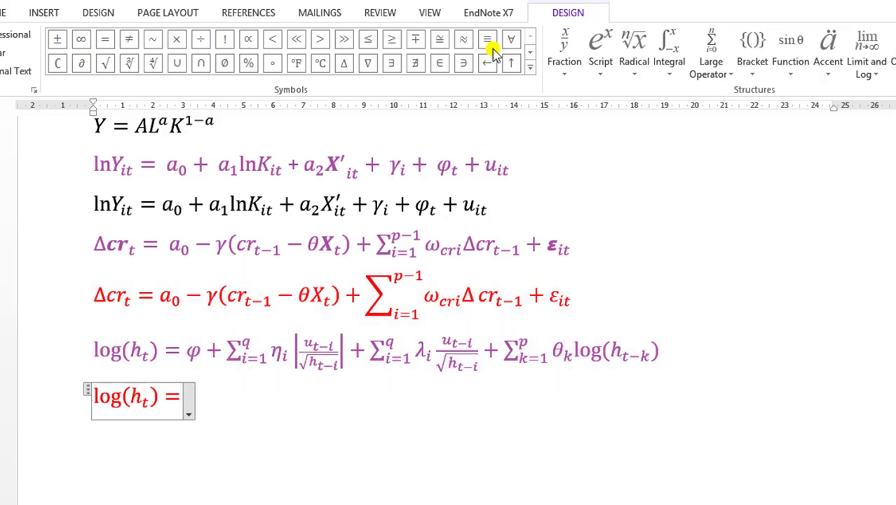
click(530, 53)
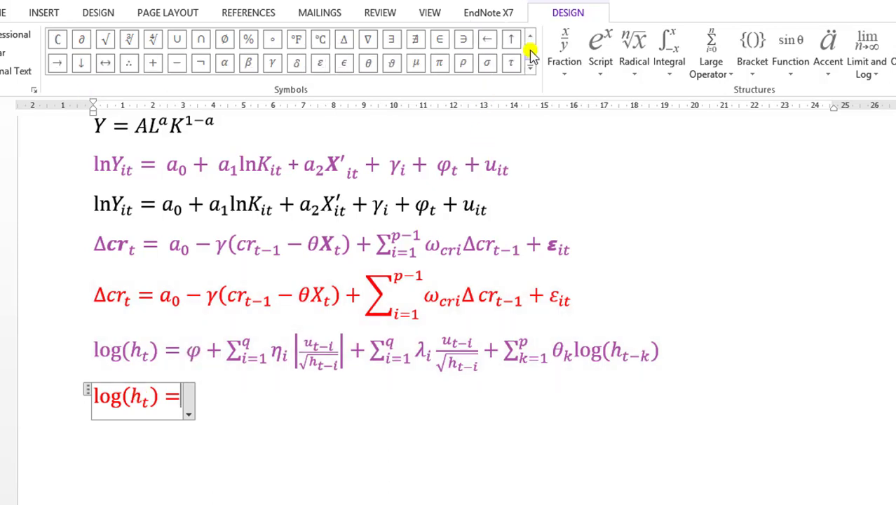
click(529, 54)
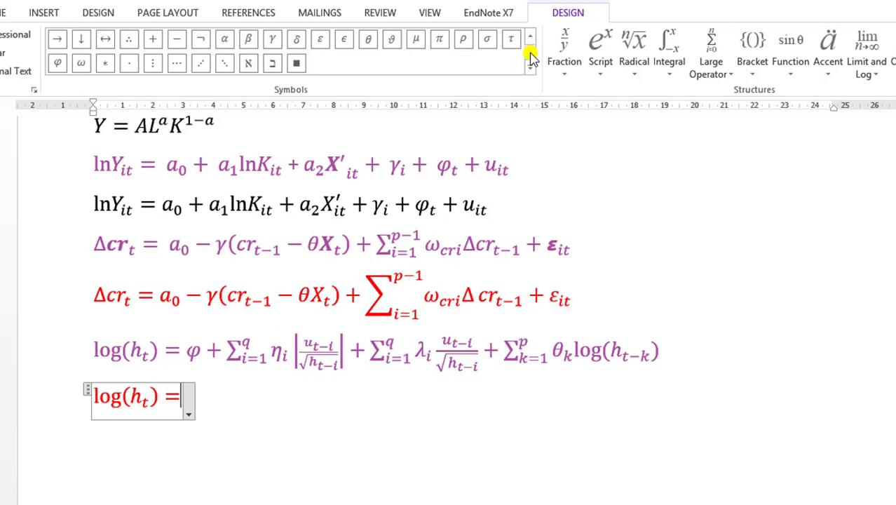
click(57, 63)
text(+)
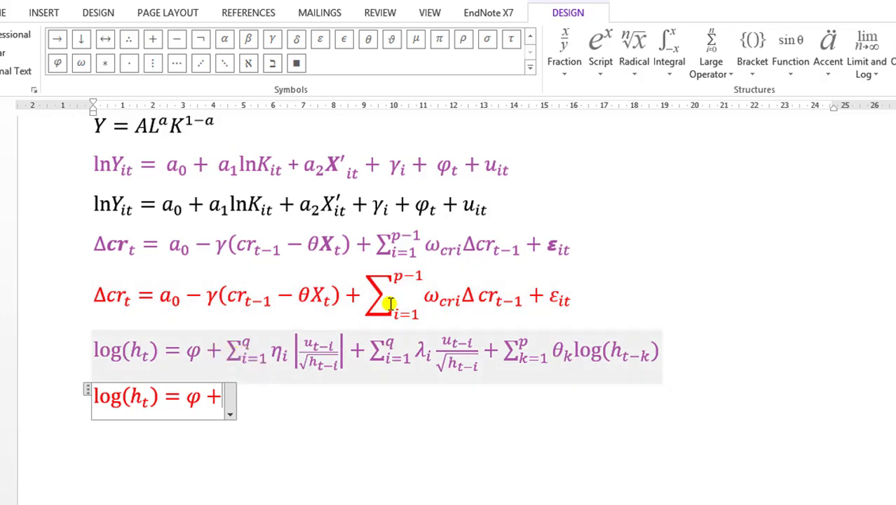
- Append a summation with side limits after φ +, with upper limit q and lower limit i=1
click(732, 75)
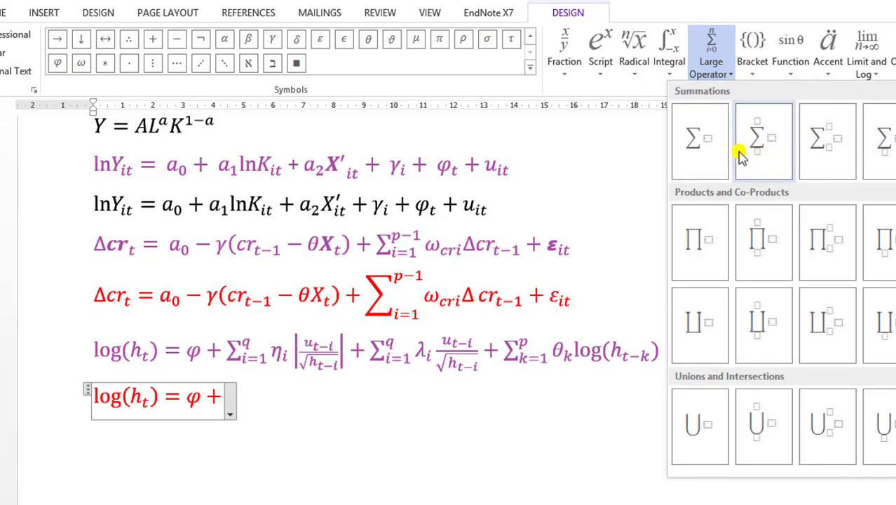
click(824, 140)
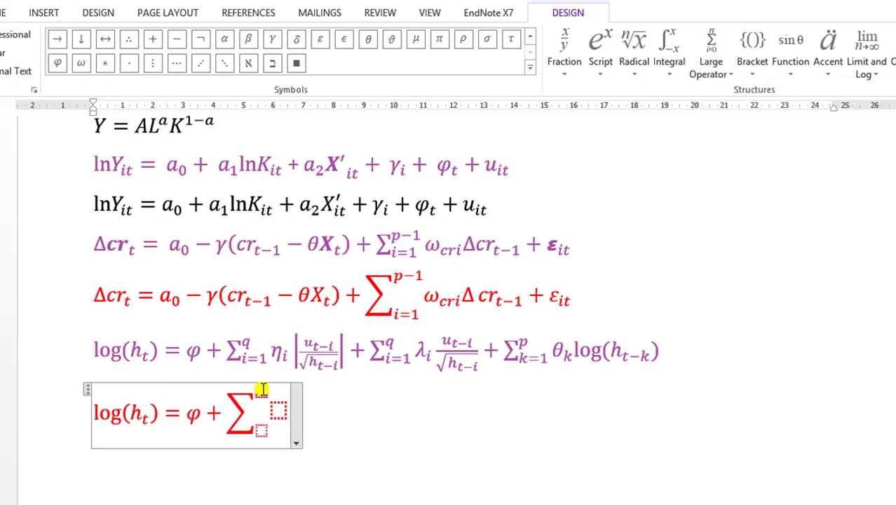
click(261, 390)
text(q)
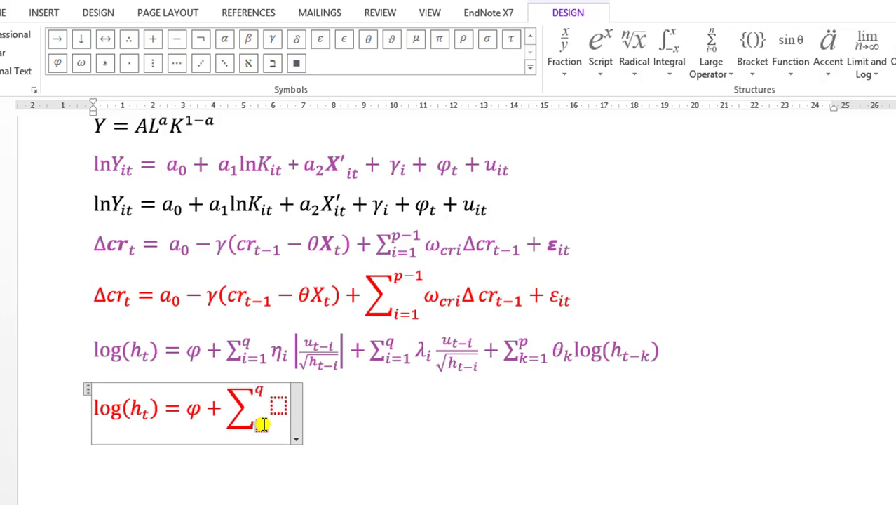
click(261, 424)
text(i=1)
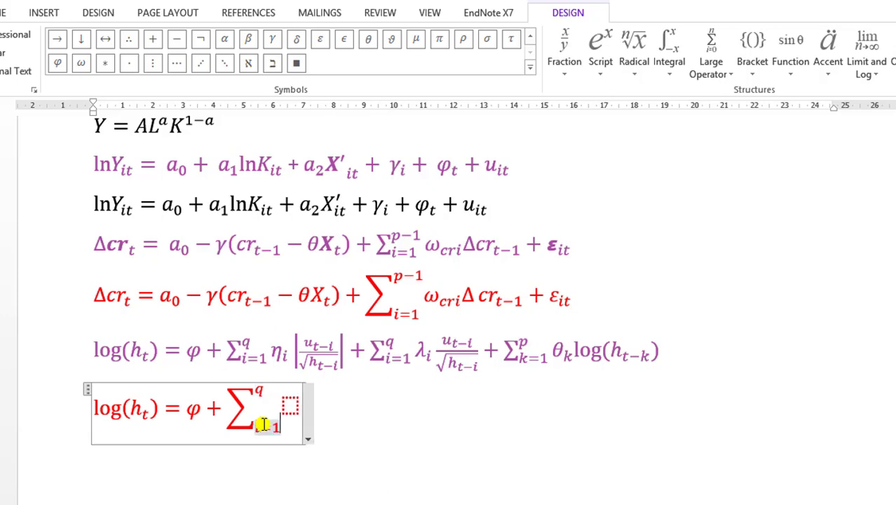
- Copy h_t from the brackets after log into the summation's empty placeholder
click(290, 406)
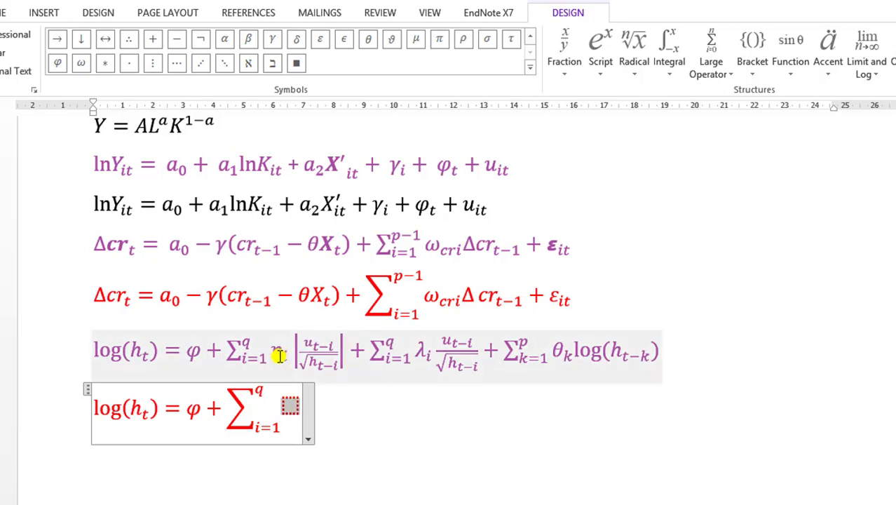
click(131, 412)
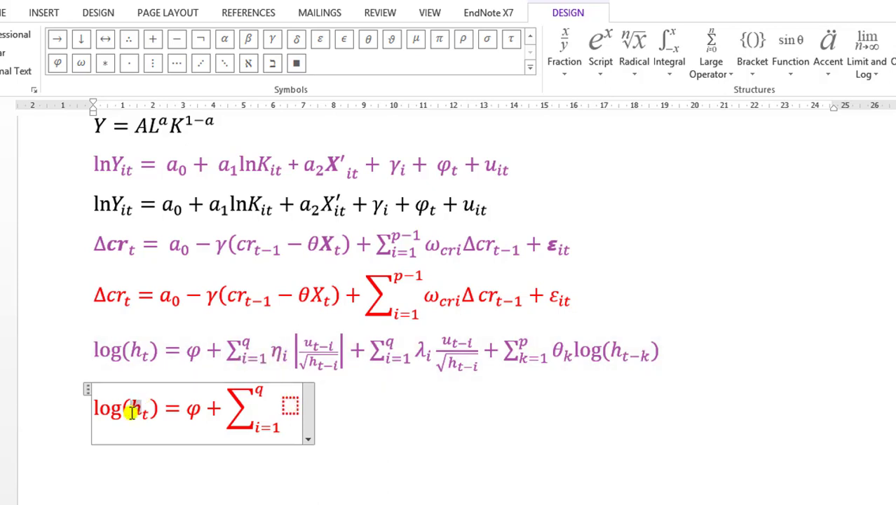
click(290, 407)
text(h_t)
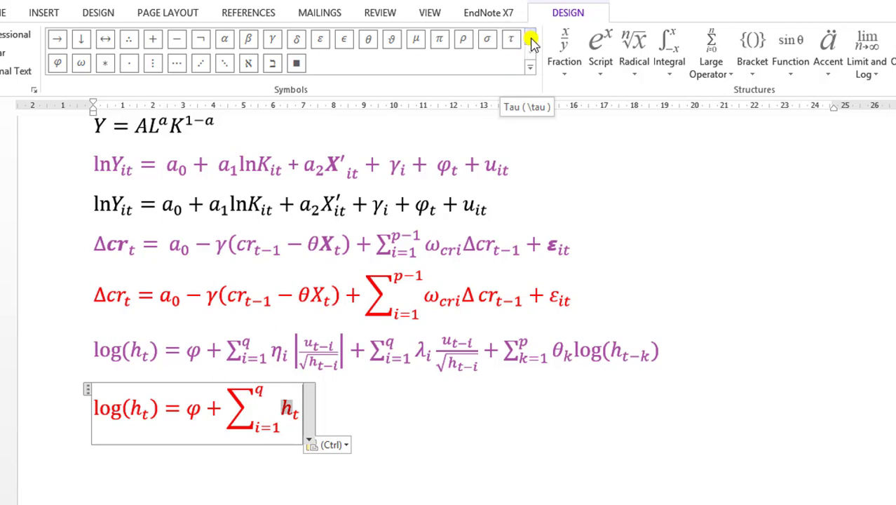
- Insert the symbol η at the end of the black lnY_it equation and cut it from there
click(531, 39)
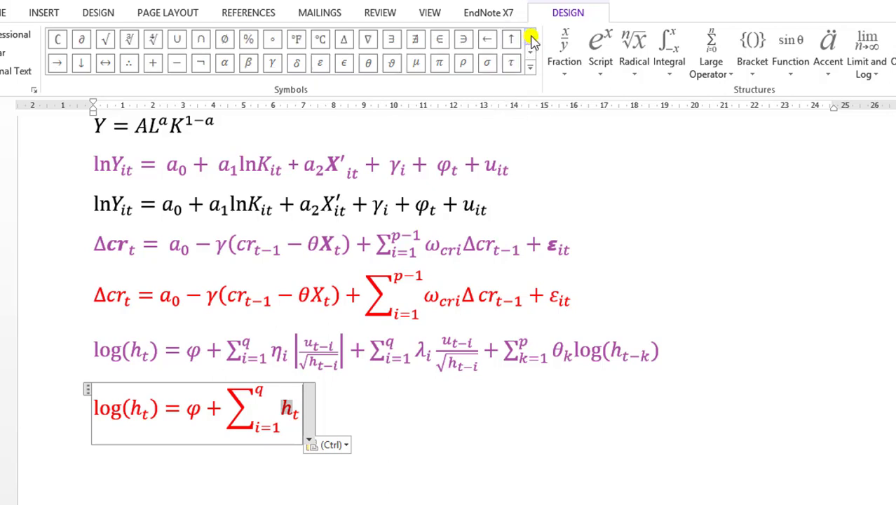
click(530, 40)
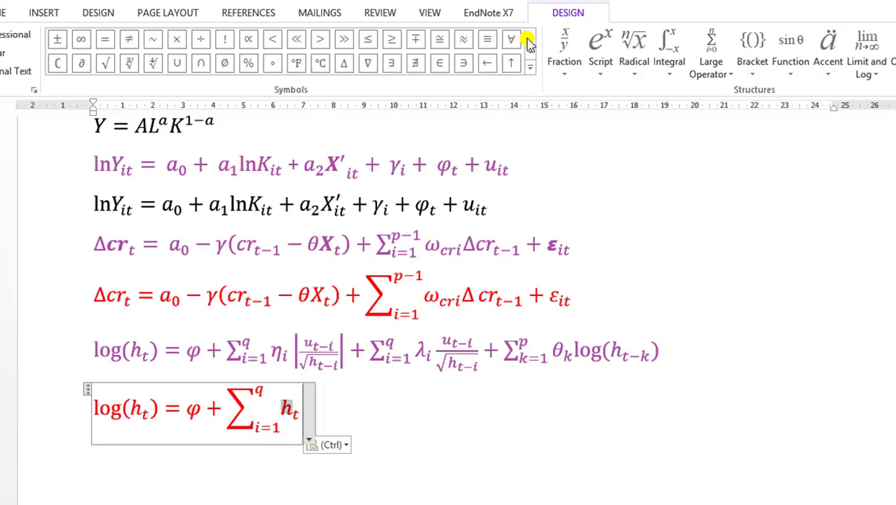
click(546, 205)
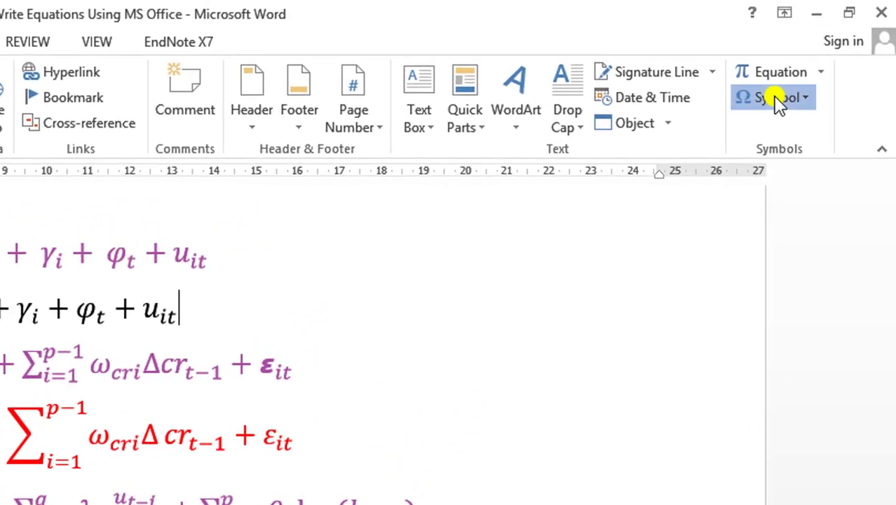
click(778, 104)
click(809, 130)
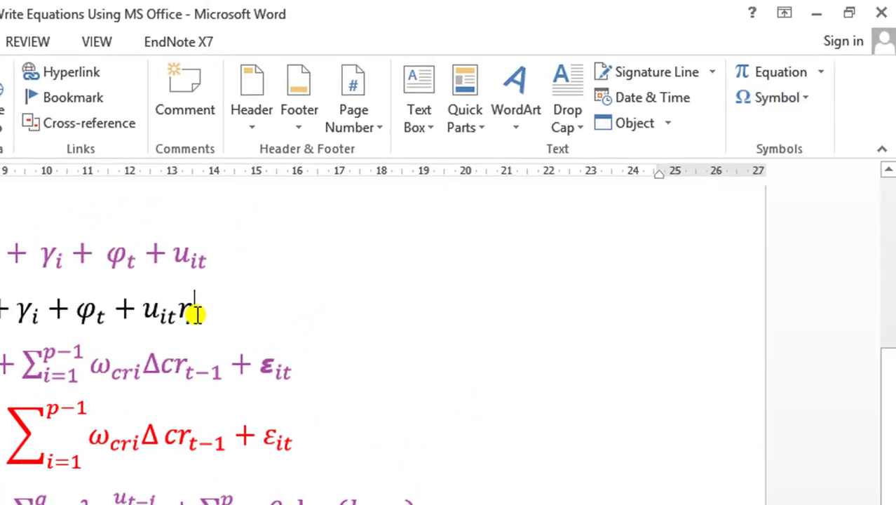
key(shift+Left)
key(BackSpace)
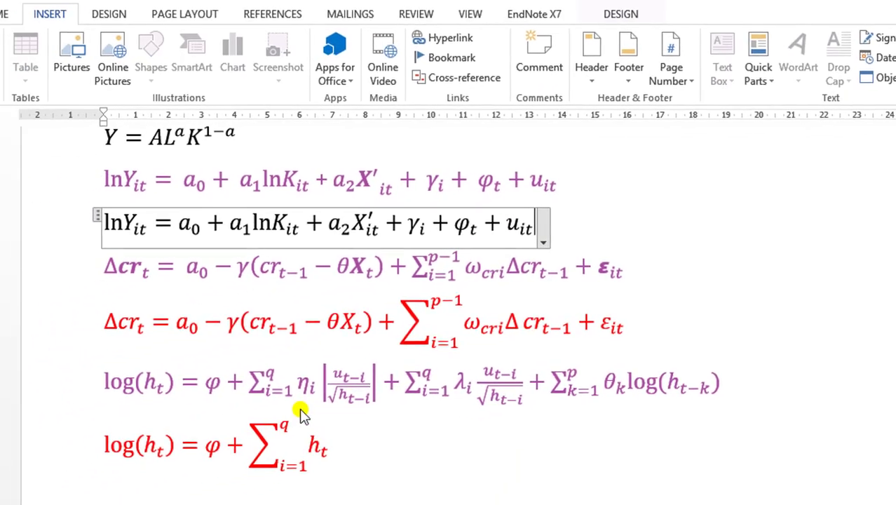
- Replace the h after the summation with the cut η and change its subscript to i
click(318, 443)
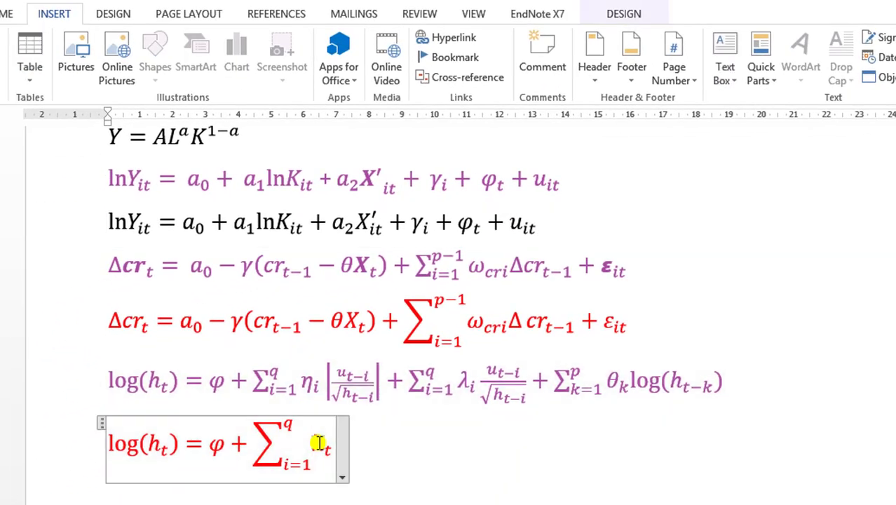
key(ctrl+v)
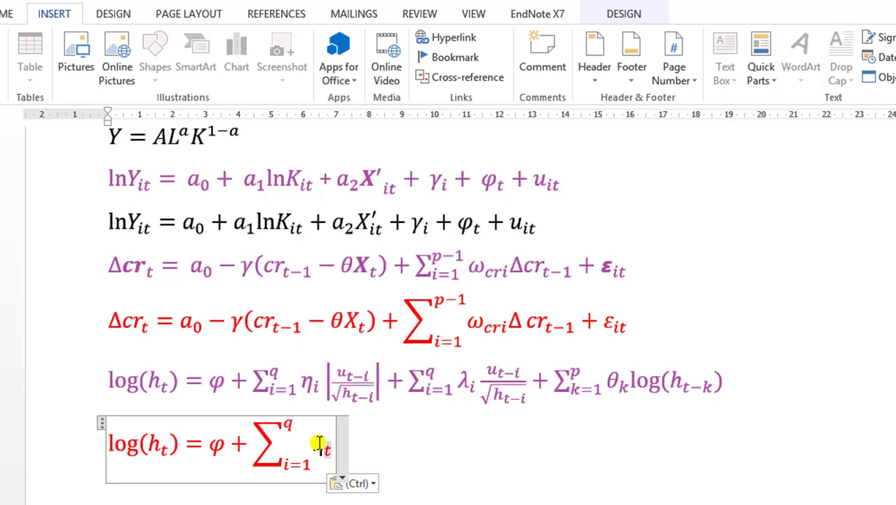
key(ctrl+z)
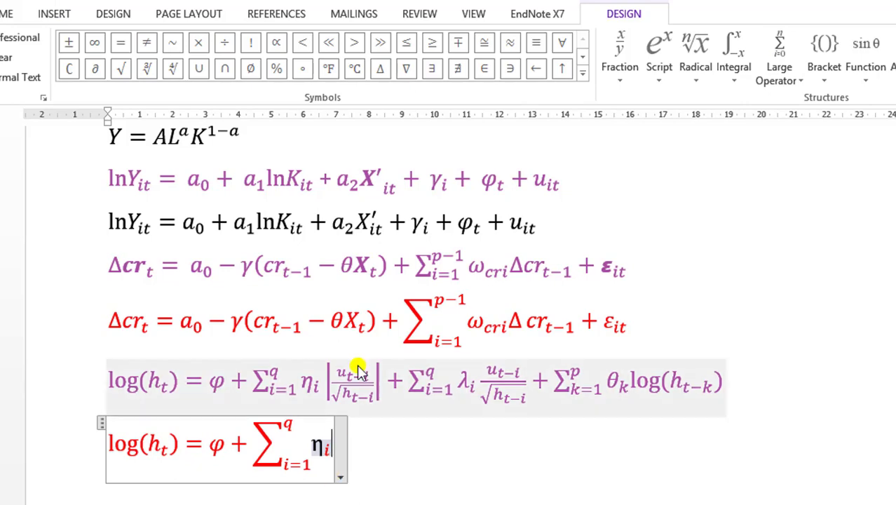
- Add absolute-value bars after η_i and place an empty stacked fraction inside them
click(825, 79)
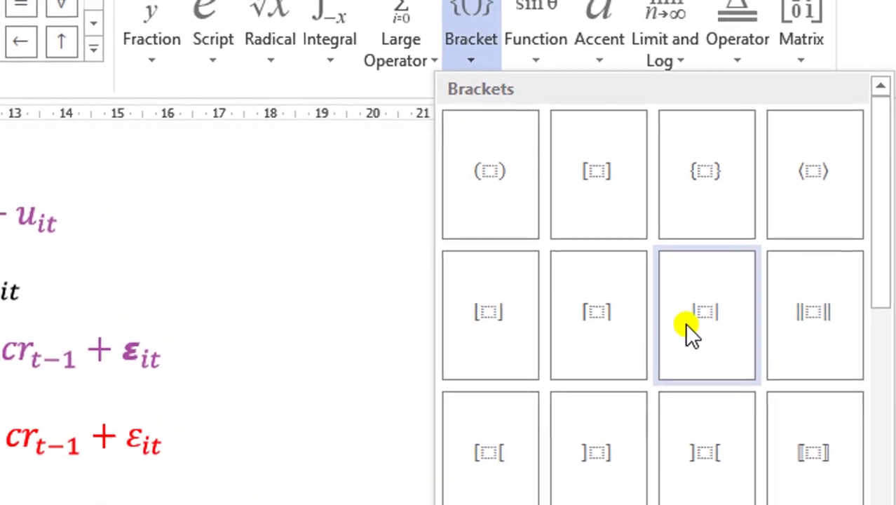
click(704, 316)
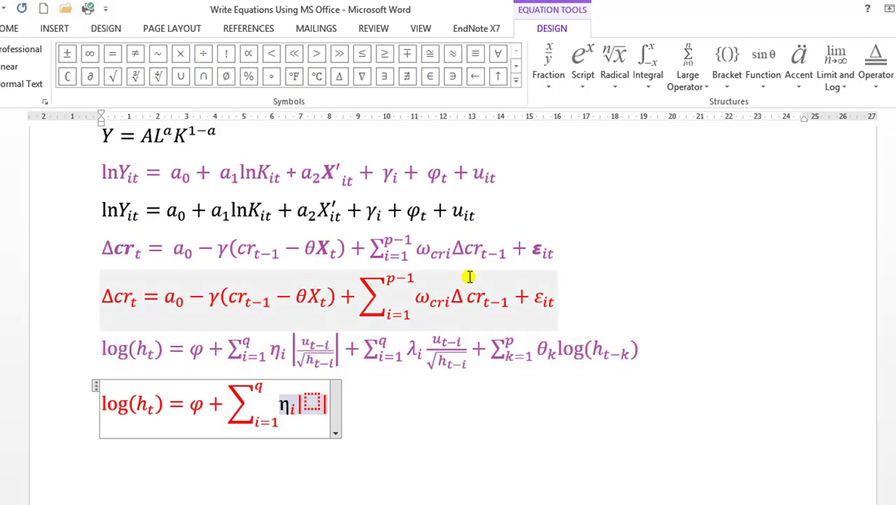
click(549, 87)
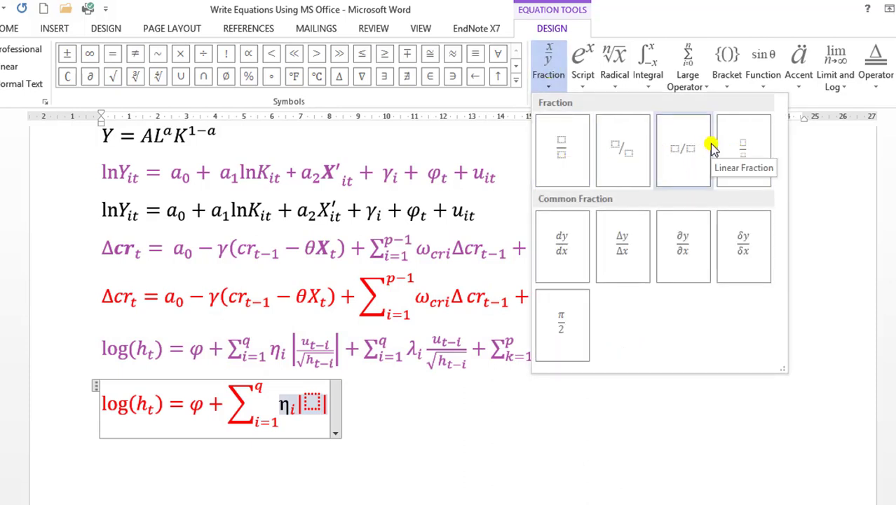
click(566, 154)
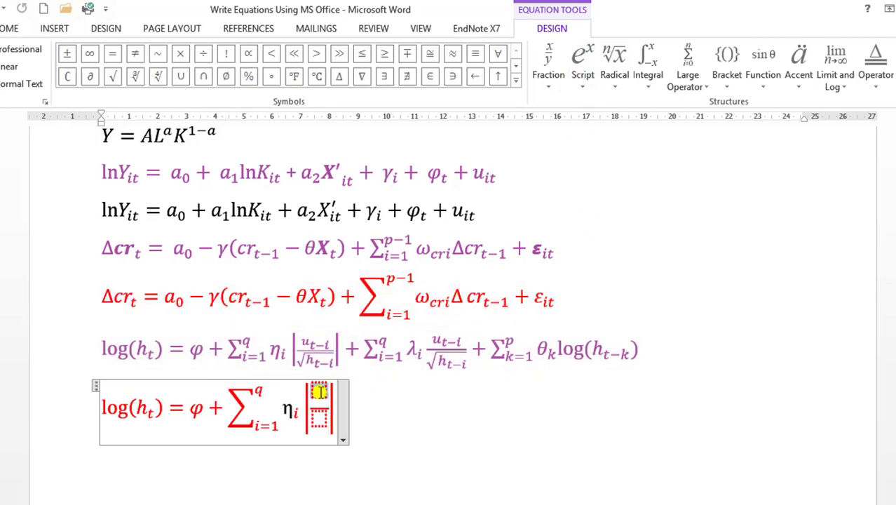
- Fill the fraction's numerator with u and the subscript t-1 using a subscript structure
click(580, 87)
click(658, 146)
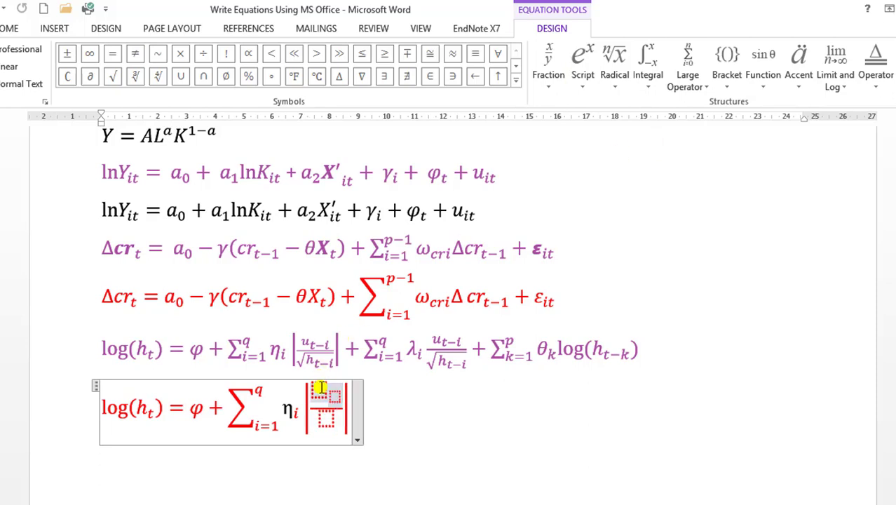
text(u)
key(Right)
text(t)
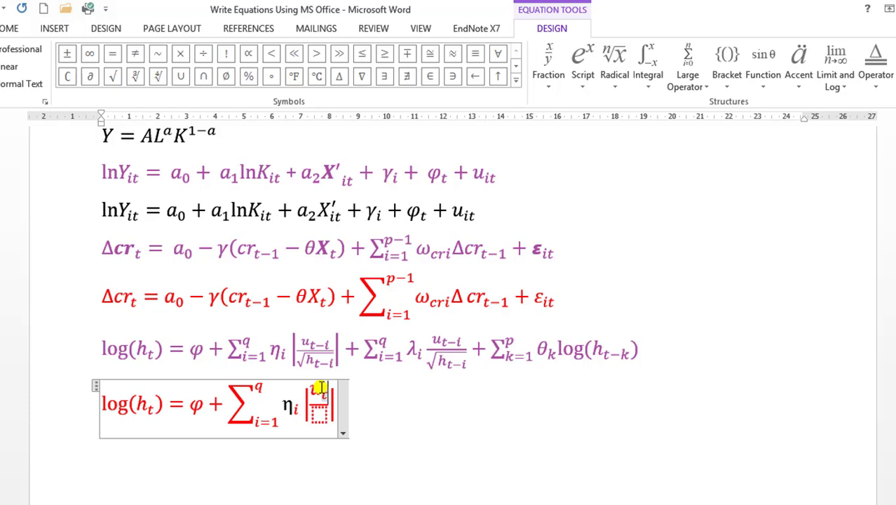
text(-1)
- Insert an empty square root in the denominator of the fraction under u_t-1
click(328, 414)
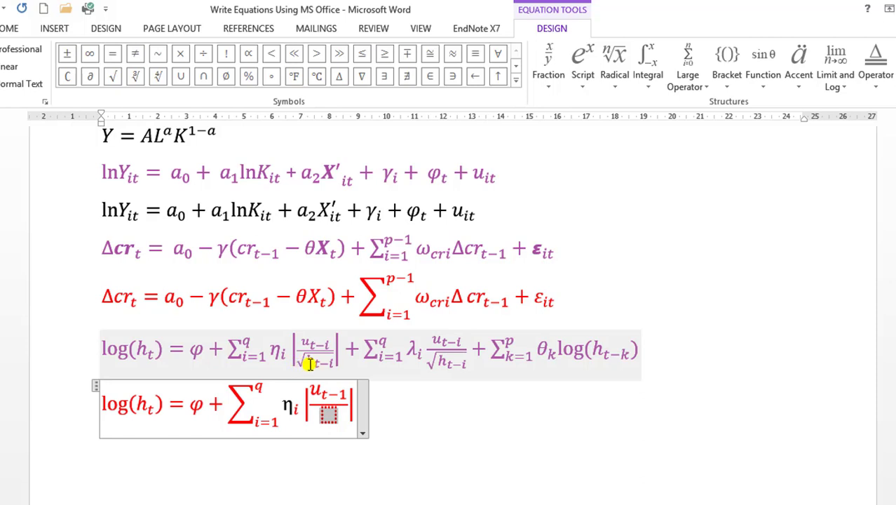
click(616, 88)
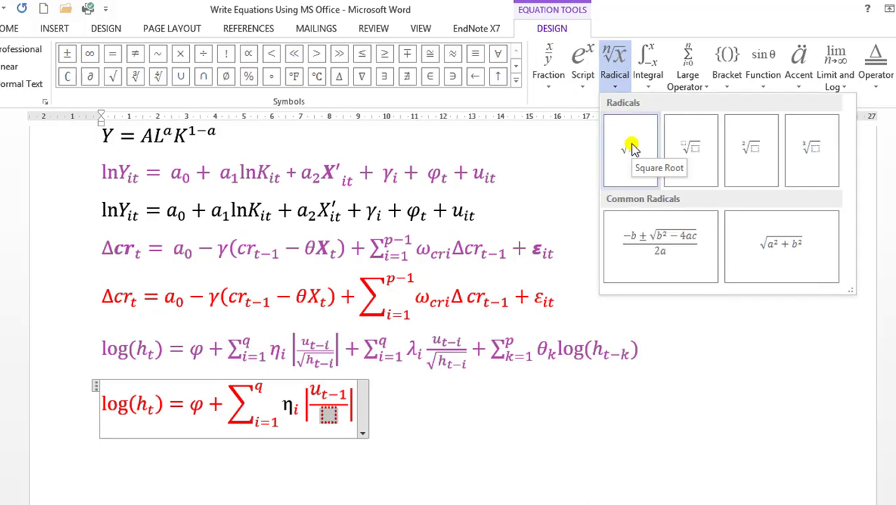
click(630, 147)
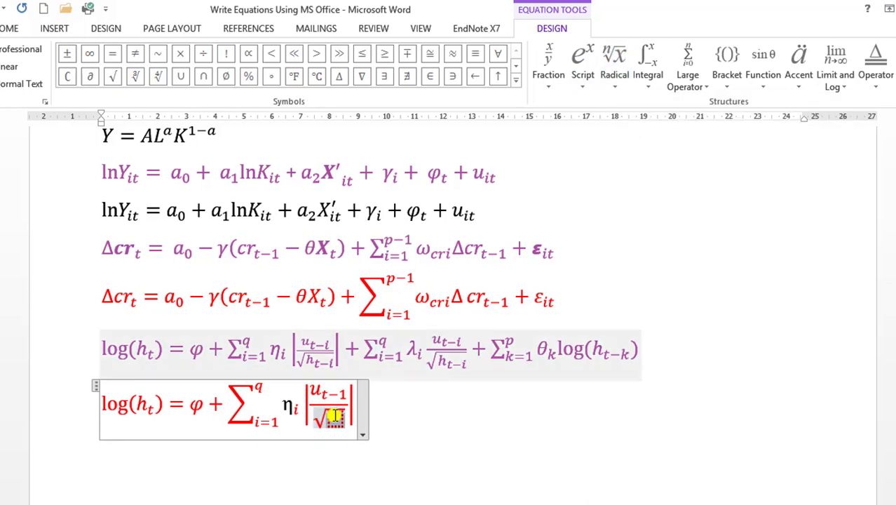
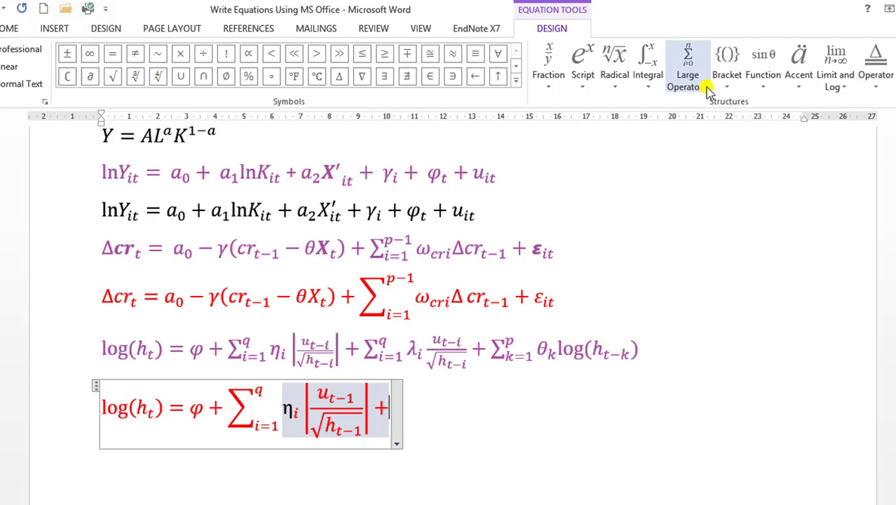
- Insert a summation after the plus sign with the lower limit i=1 and the upper limit q
click(686, 83)
click(797, 151)
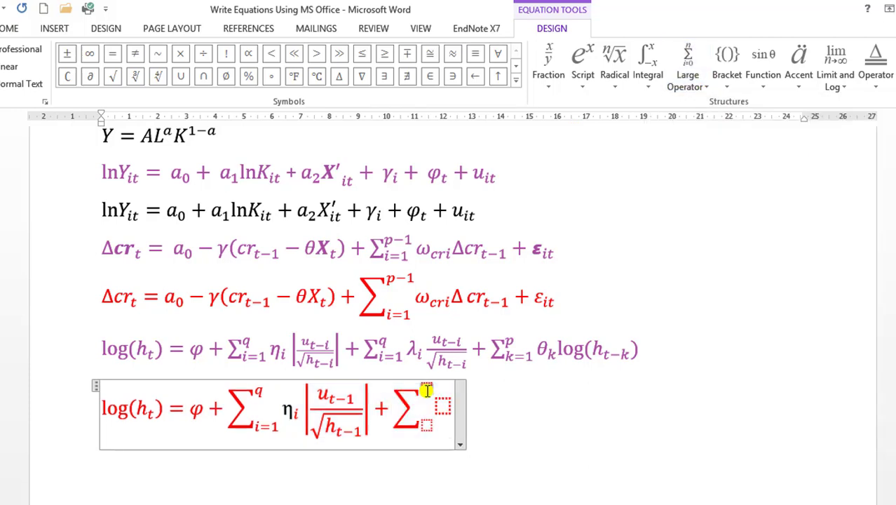
key(Down)
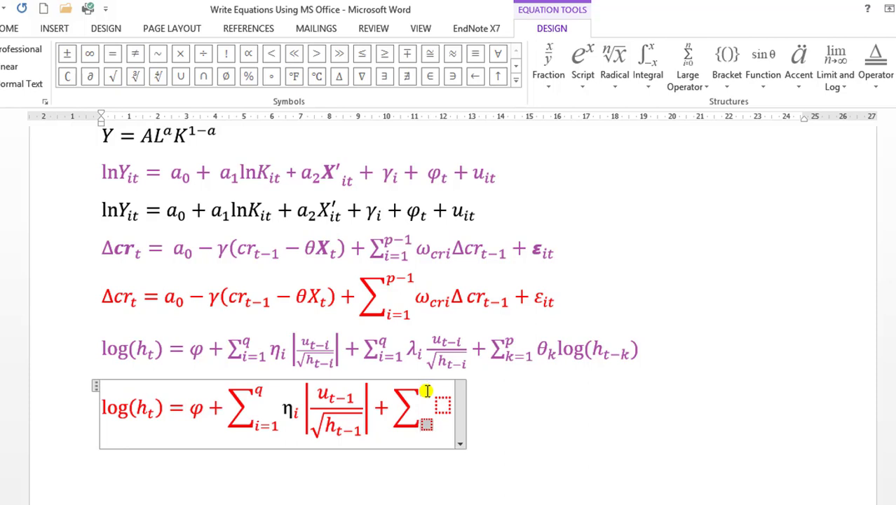
text(i=1)
key(Up)
text(q)
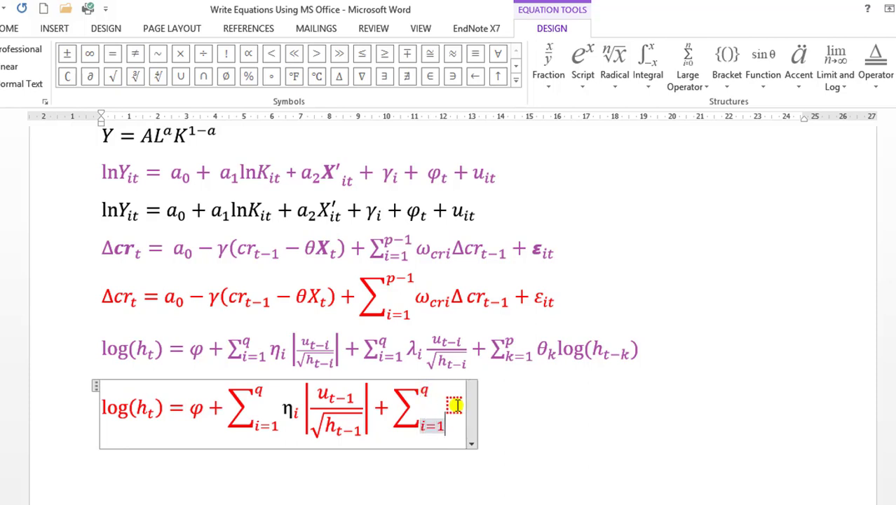
key(Right)
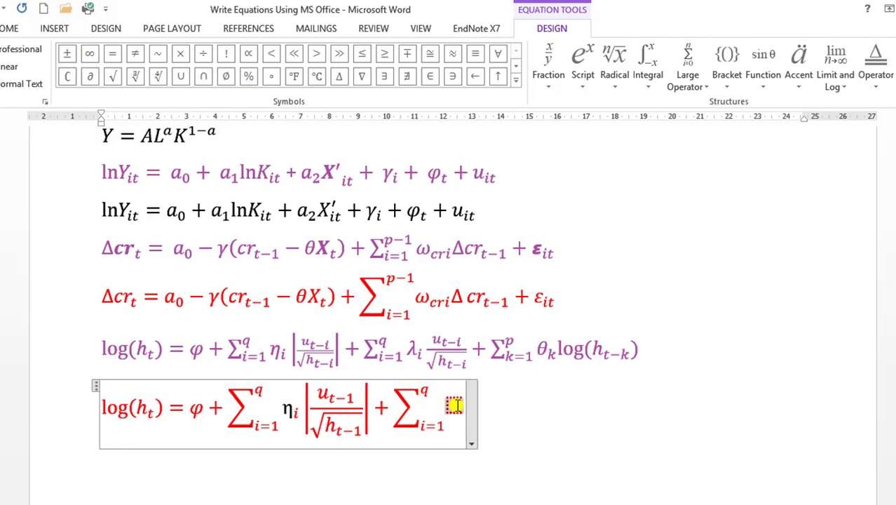
- Copy η_i from the first summation into the empty term of the second summation
click(282, 410)
double_click(284, 407)
key(ctrl+c)
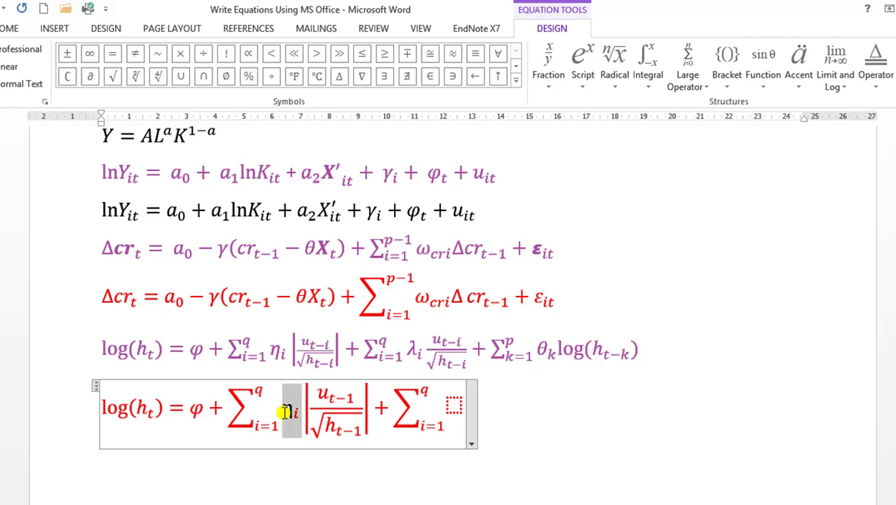
click(453, 404)
key(ctrl+v)
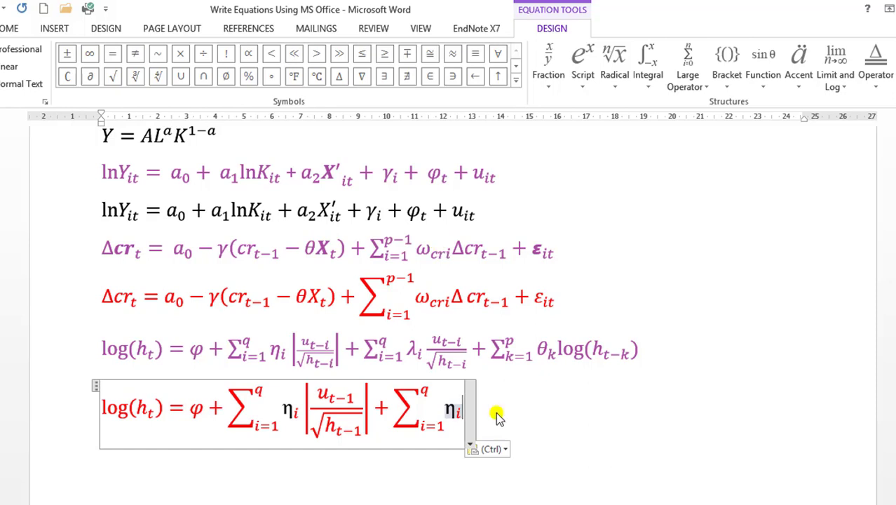
- Replace the η in the second summation's term with the symbol λ
click(515, 68)
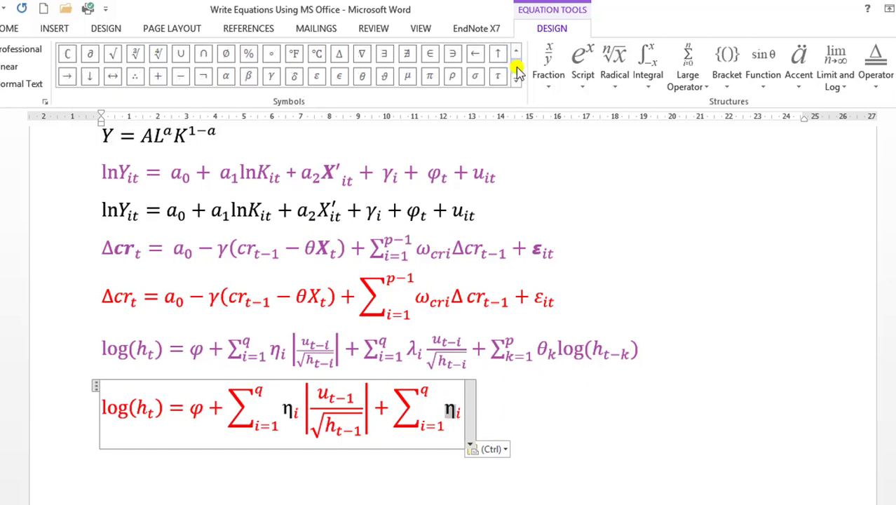
click(604, 287)
click(452, 409)
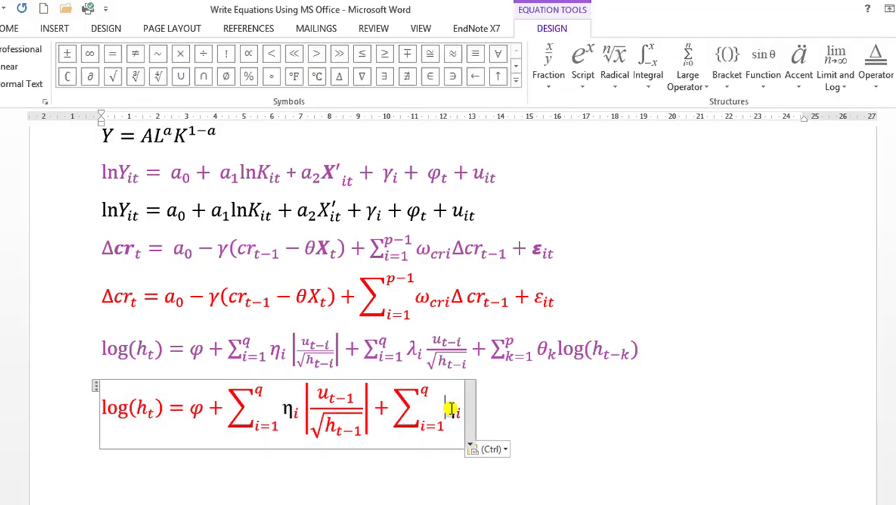
click(56, 34)
click(869, 66)
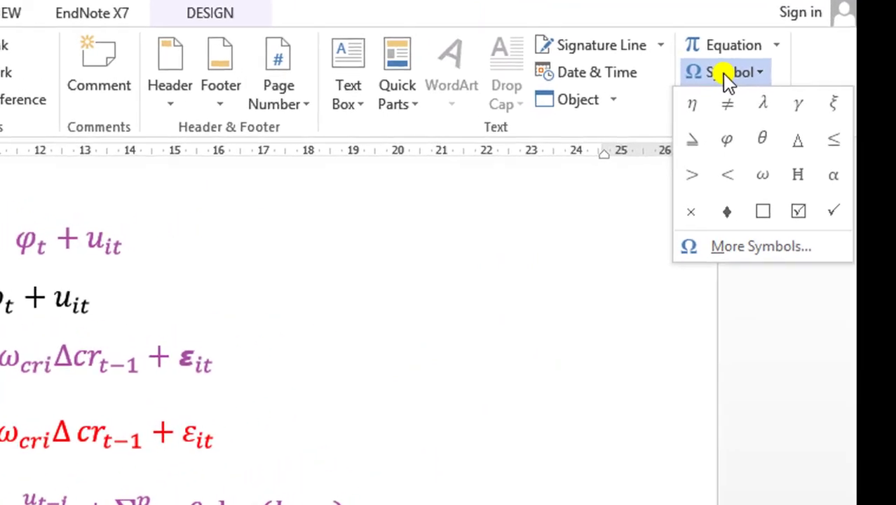
click(762, 112)
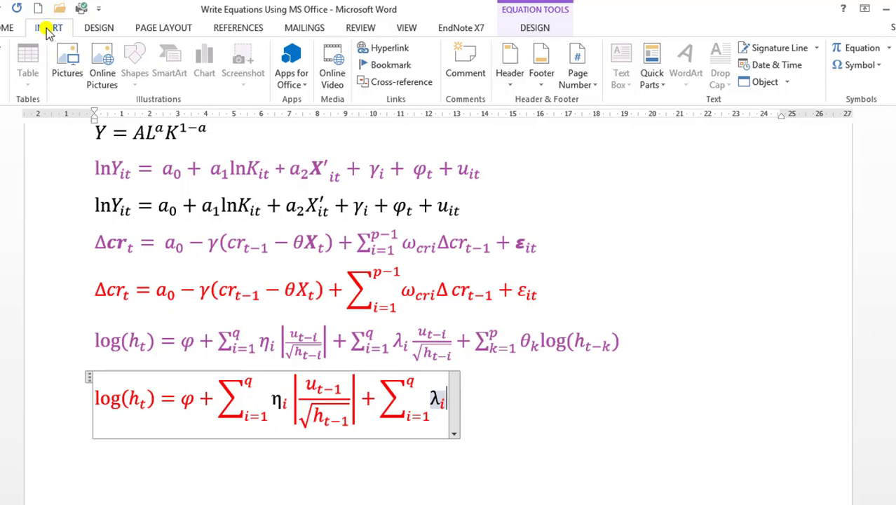
- Insert a stacked fraction after λ_i and fill its numerator with u_t-1 copied from the first fraction
click(869, 51)
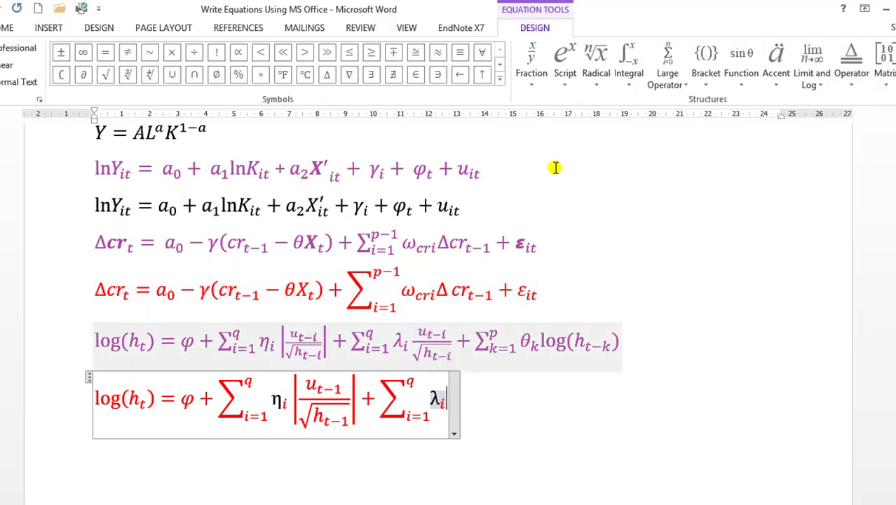
click(533, 89)
click(543, 144)
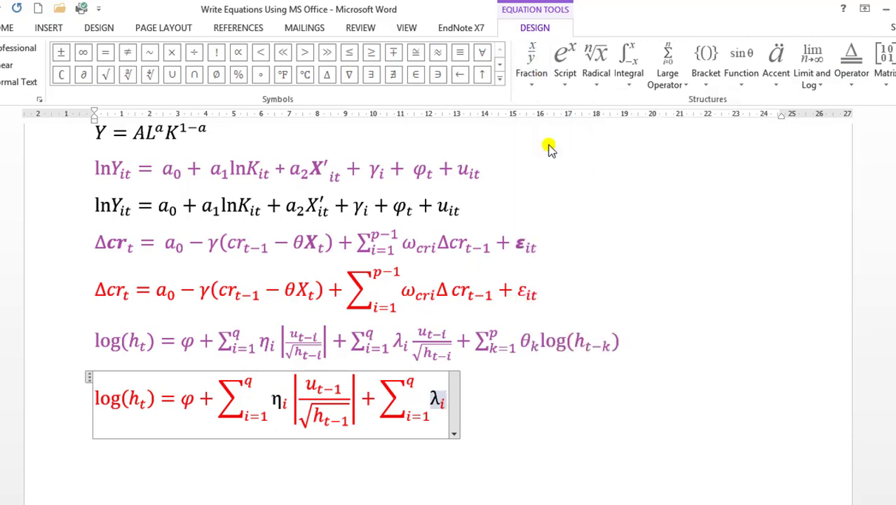
click(462, 380)
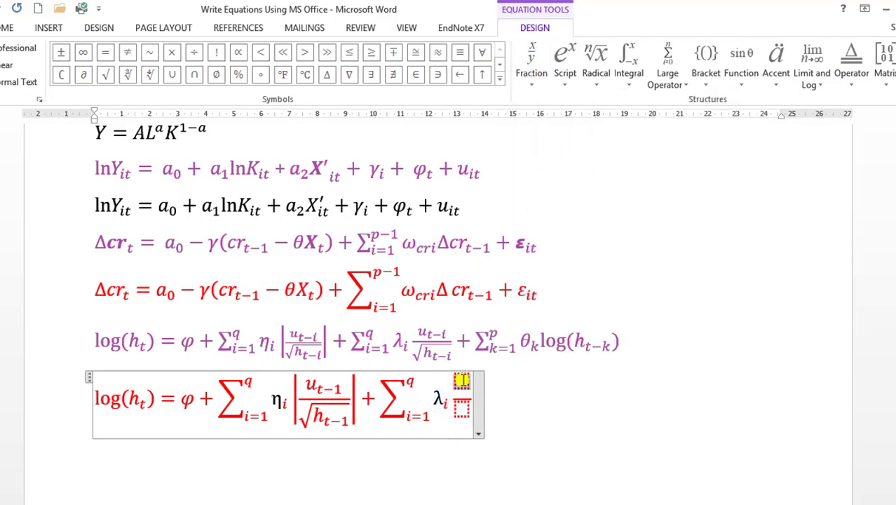
click(308, 384)
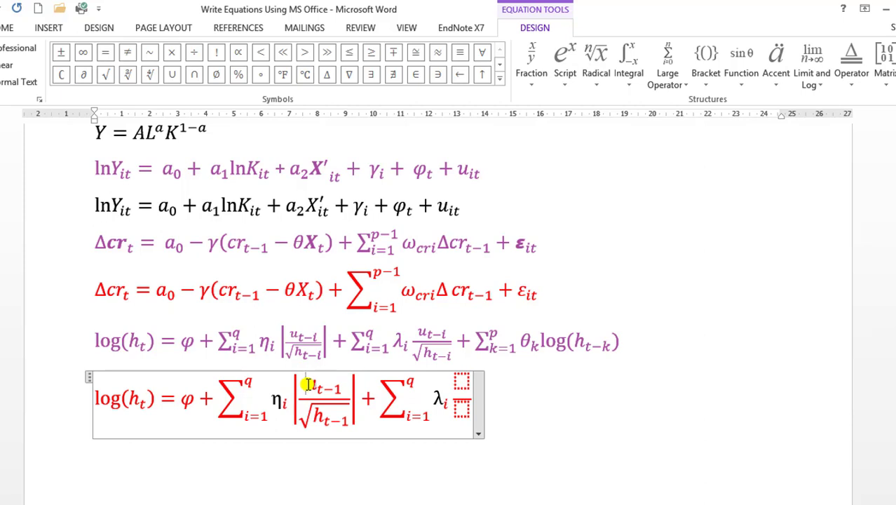
double_click(308, 385)
key(shift+Up)
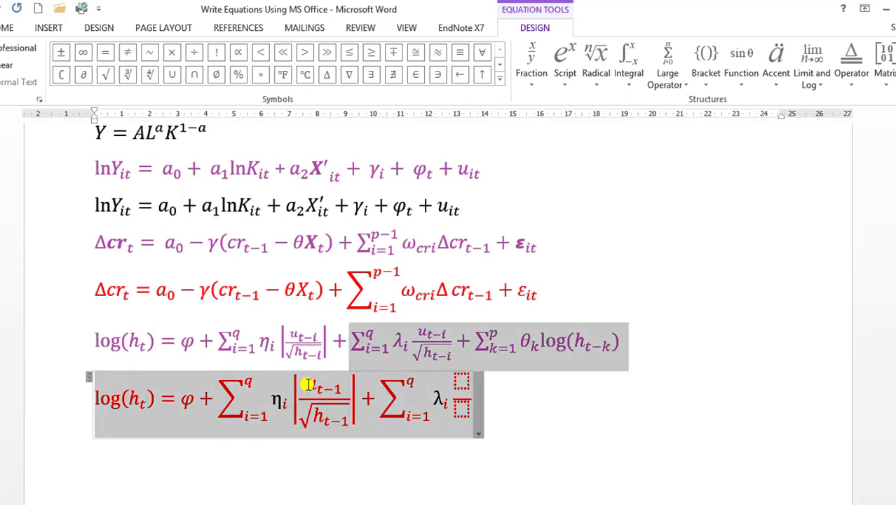
click(459, 382)
text(ut−1)
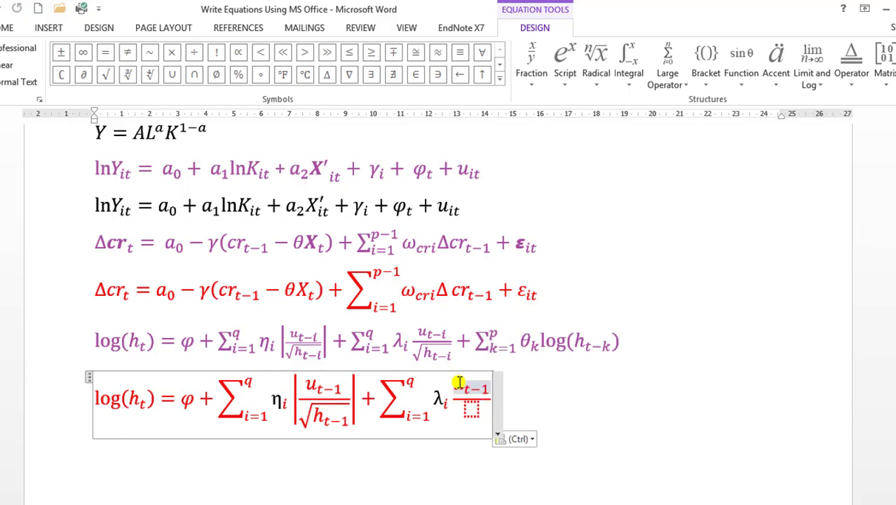
- Copy the square root of h_t-1 from the first fraction into the denominator of the λ_i fraction
double_click(310, 414)
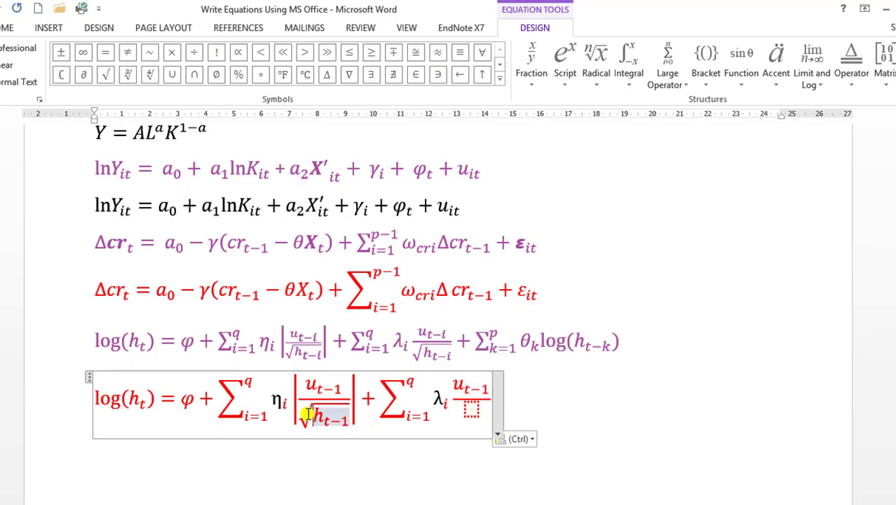
click(307, 414)
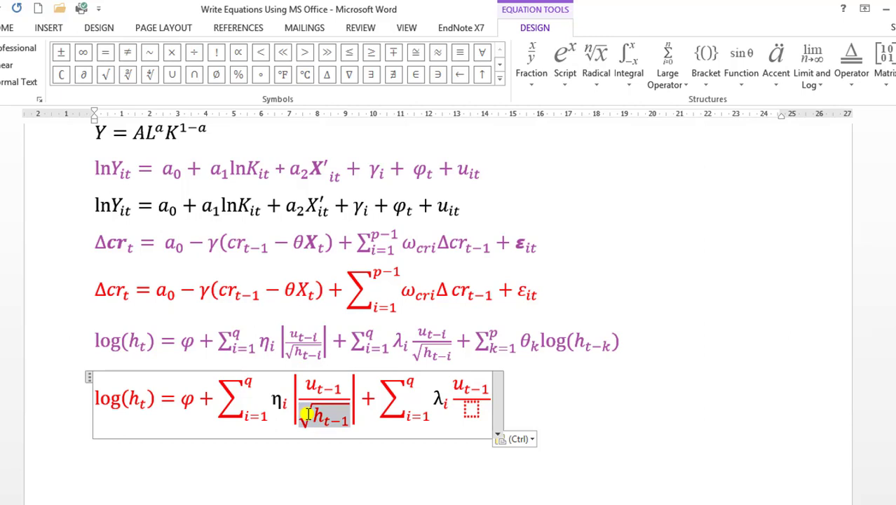
click(471, 408)
key(ctrl+v)
click(518, 398)
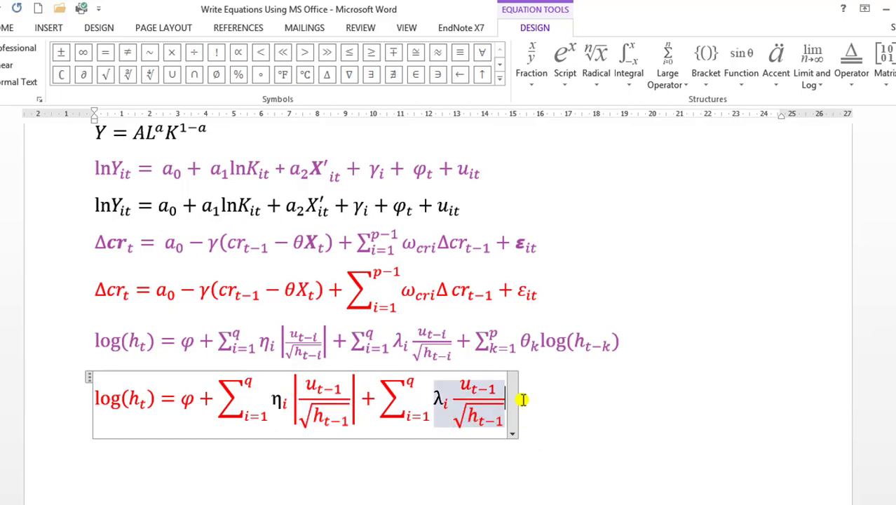
- Add a plus sign and a third summation with the upper limit p and the lower limit k=1
text(+)
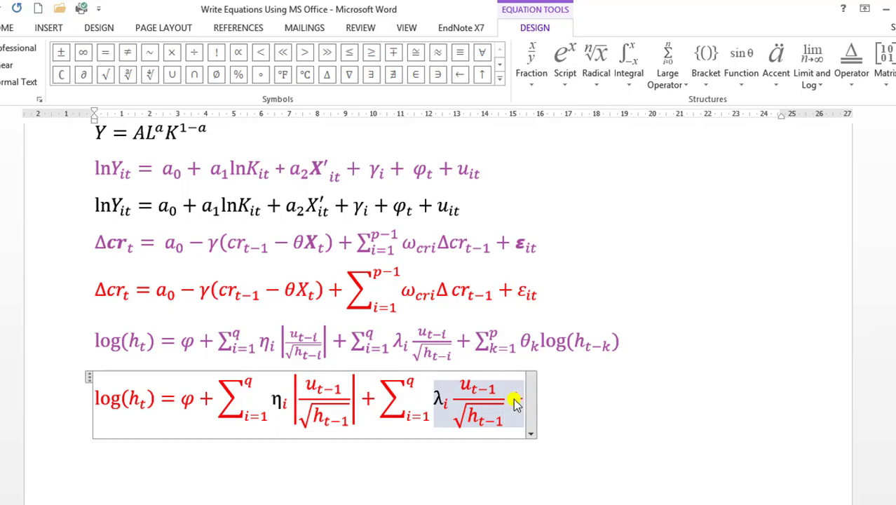
click(688, 77)
click(714, 136)
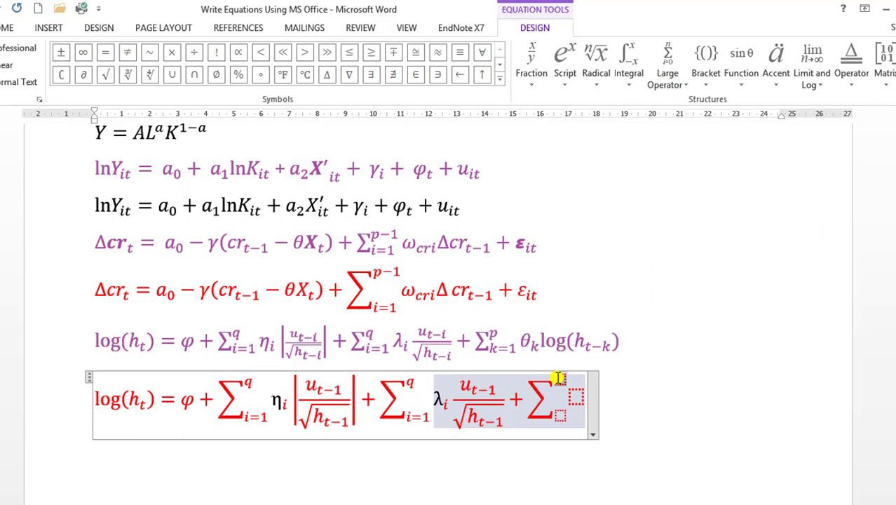
click(558, 378)
text(p)
click(559, 413)
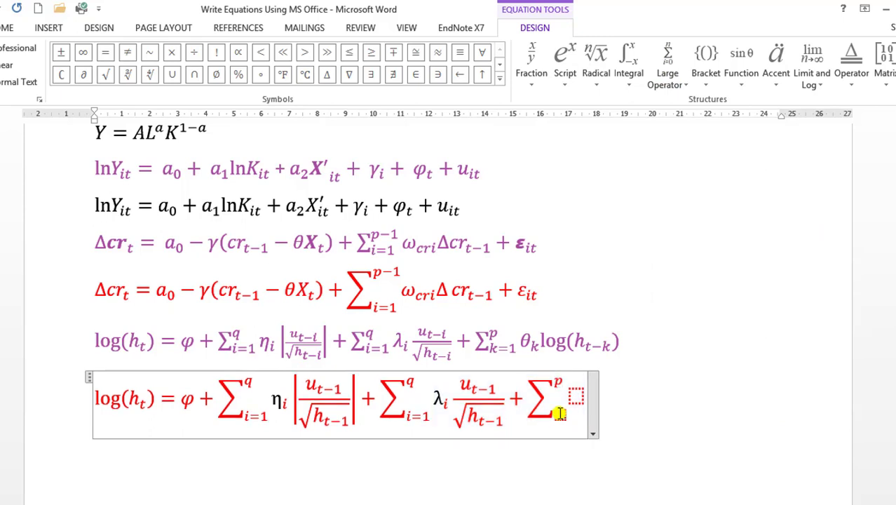
text(k=1)
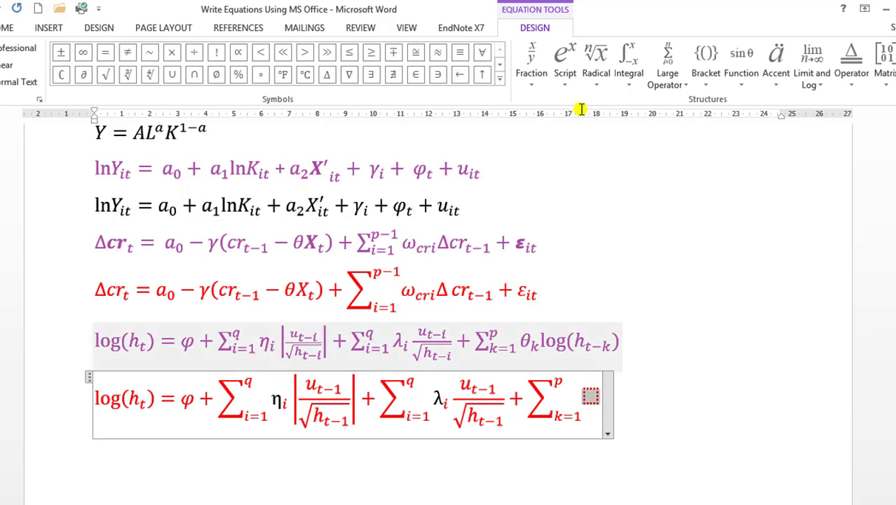
- Fill the third summation's term with θ and the subscript k using a subscript structure
click(566, 81)
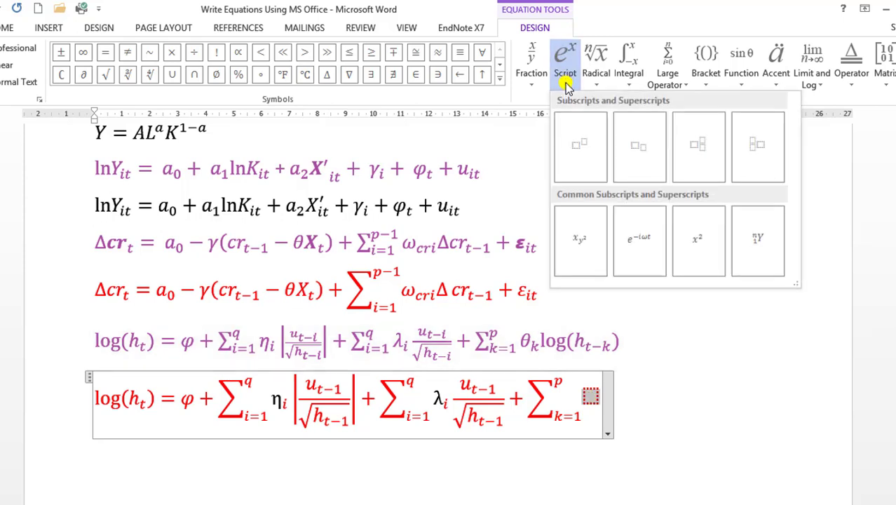
click(635, 147)
click(588, 397)
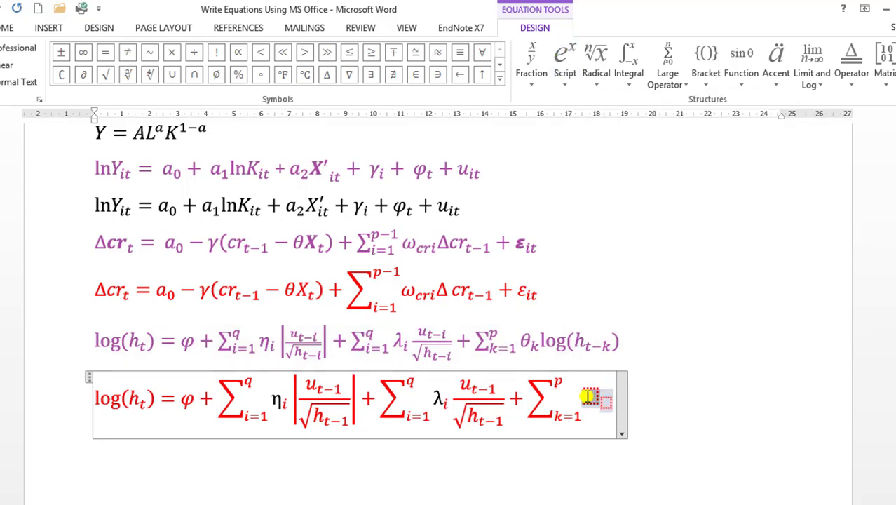
click(499, 63)
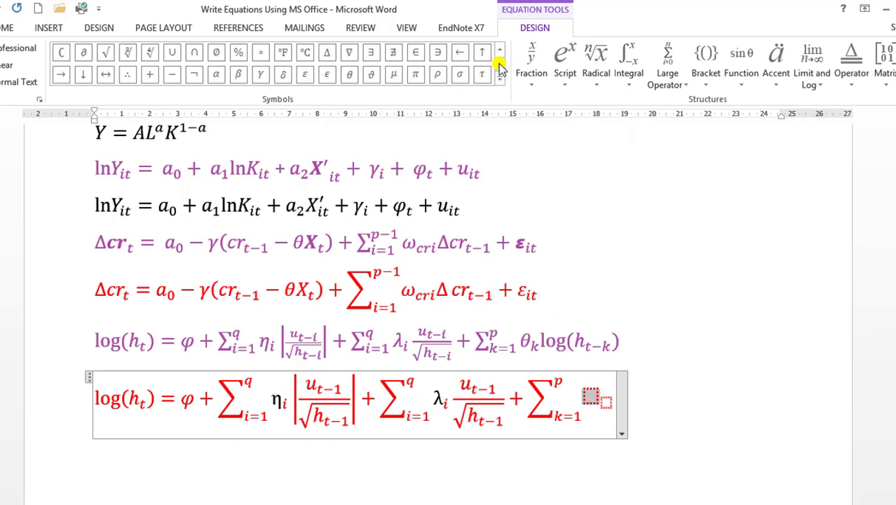
click(350, 75)
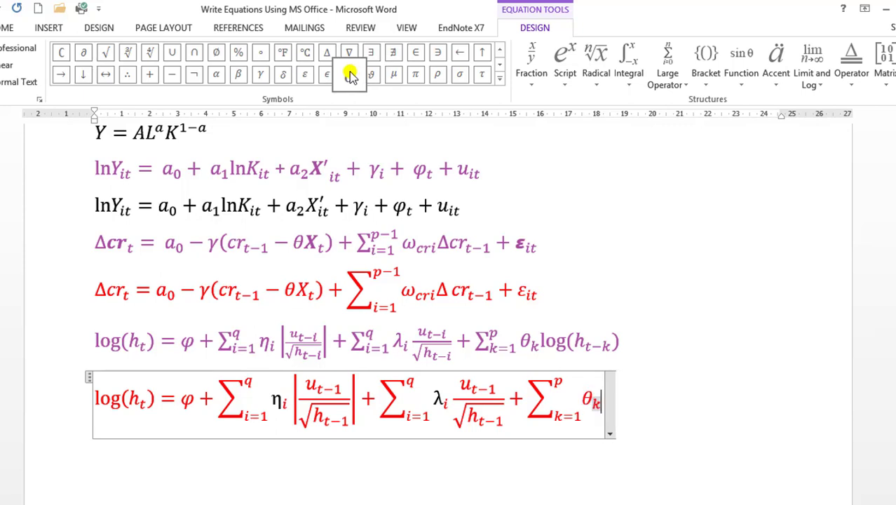
text(k)
- Add log after θ_k and remove its italic formatting
key(Right)
text(log)
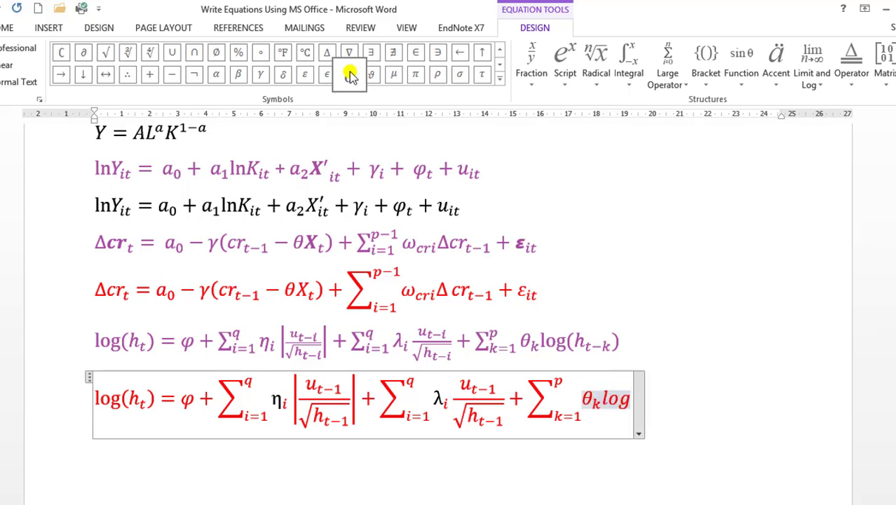
key(shift+Left)
key(shift+Left)
key(shift+Left)
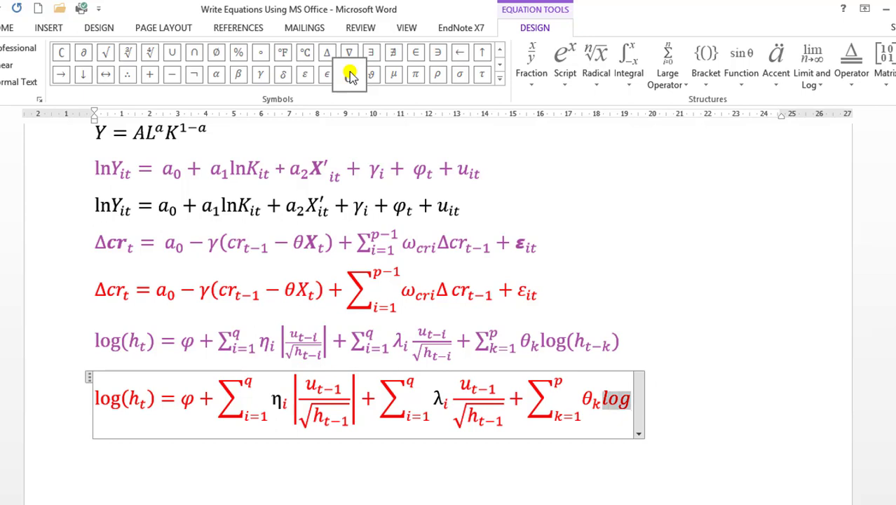
key(ctrl+i)
key(shift+Left)
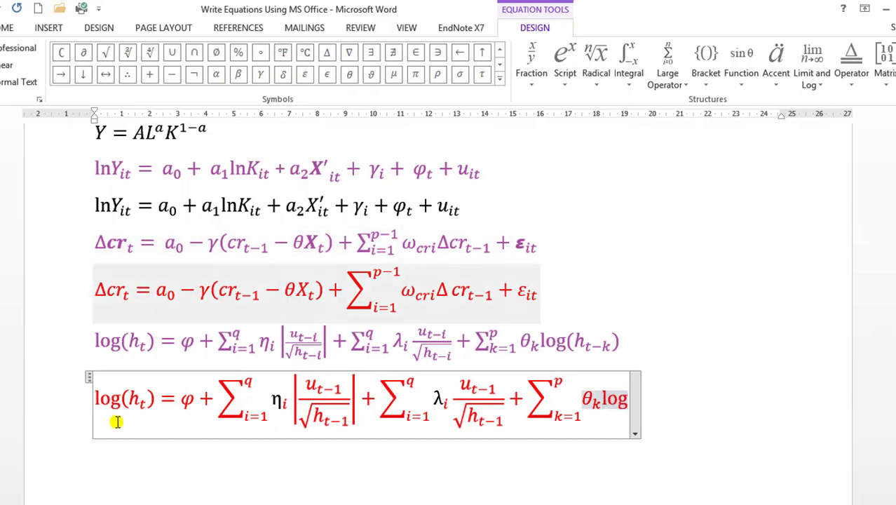
- Copy (h_t) from the start of the equation after the final log and change its subscript to t-k
click(120, 400)
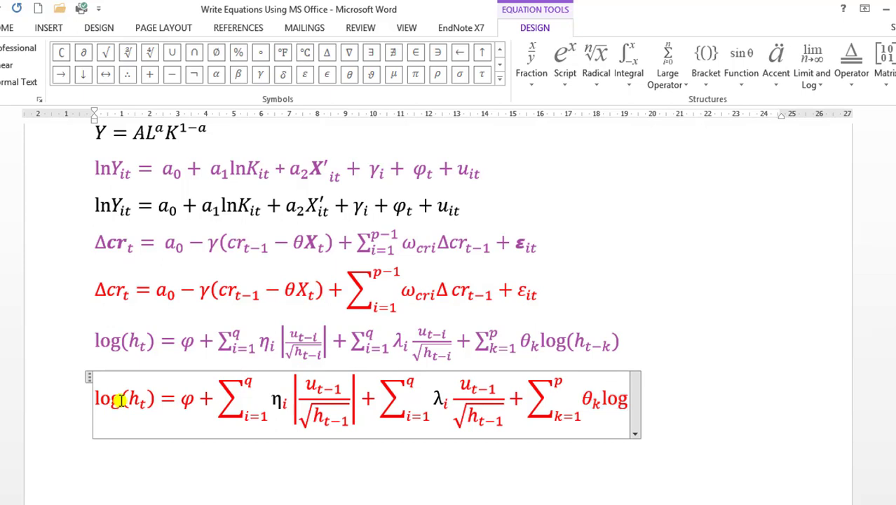
key(shift+Right)
key(End)
text((hₜ))
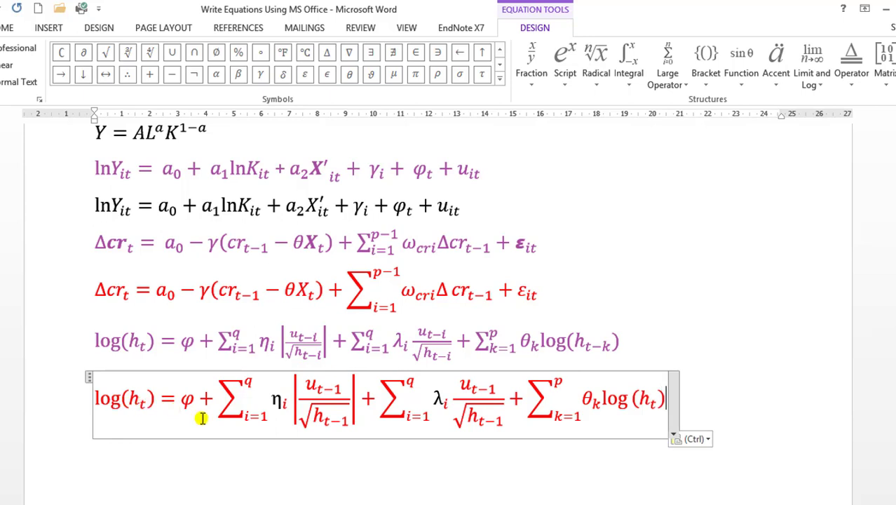
click(655, 401)
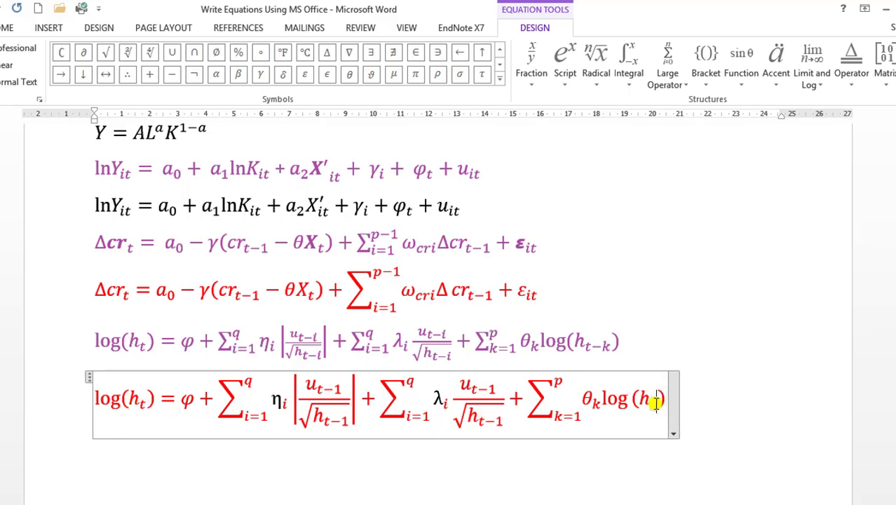
text(-k)
click(784, 399)
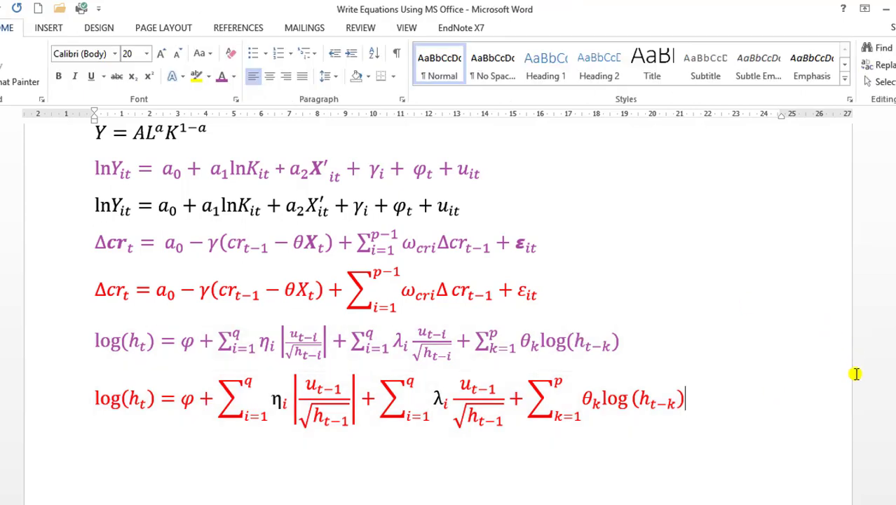
- Review the recreated equations against the sample equations from the beginning of the document
click(708, 268)
key(ctrl+Home)
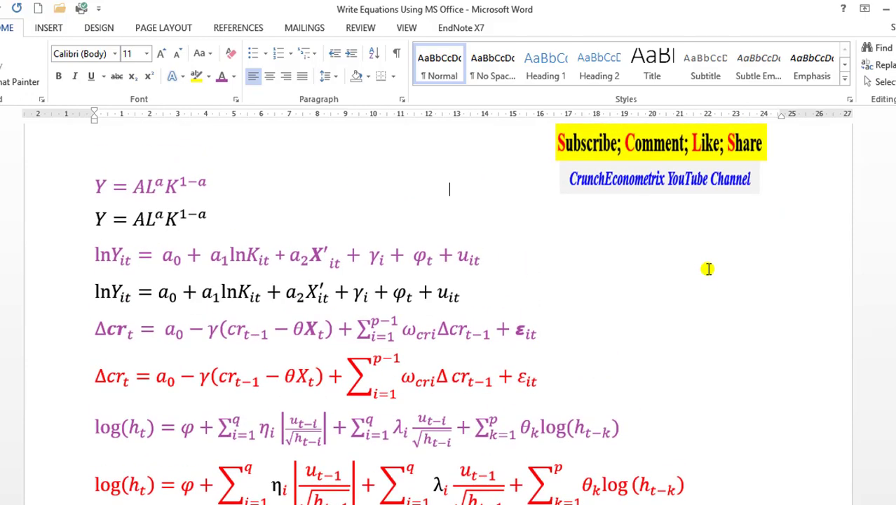
key(Down)
key(Down)
key(Down)
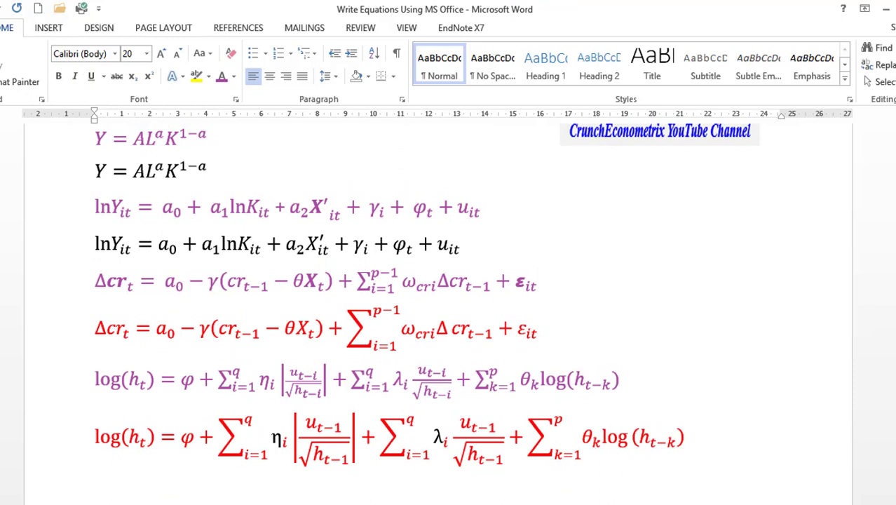
scroll(426, 299, up, 1)
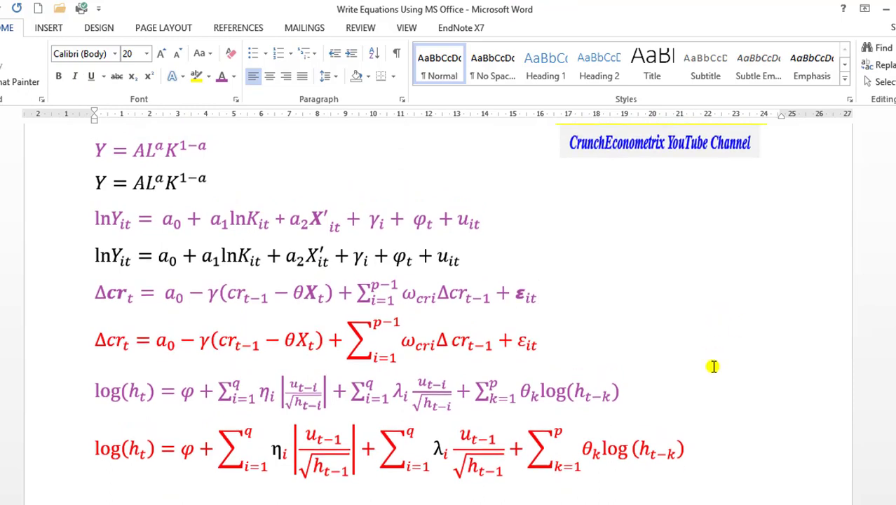